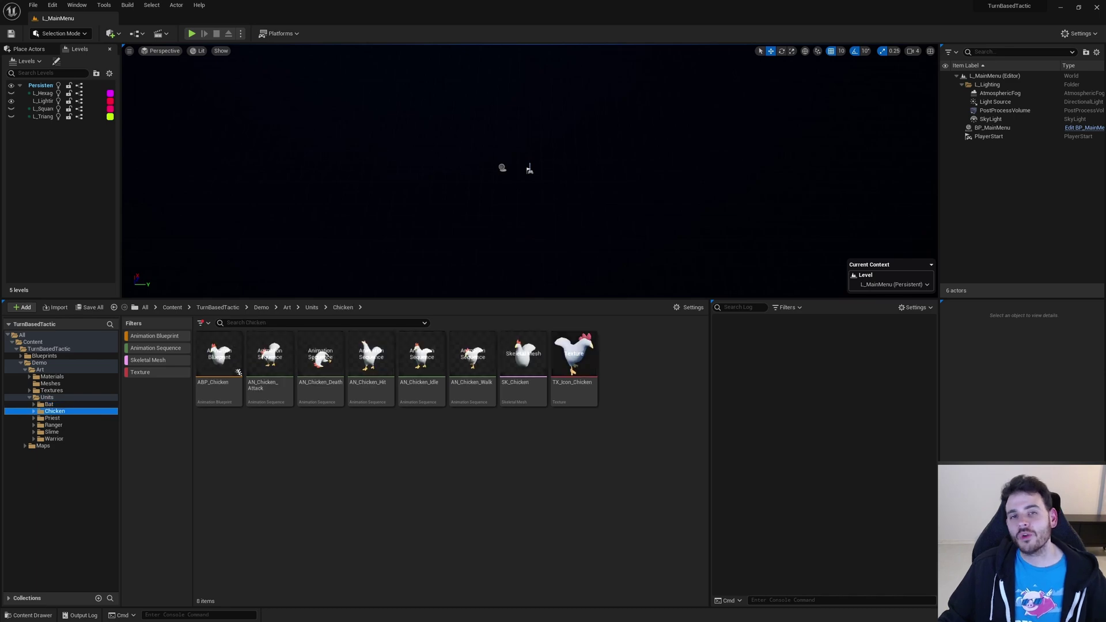
Step: Browse the assets in the Priest, Ranger and Slime unit folders
{"action": "key", "text": "Down"}
{"action": "key", "text": "Down"}
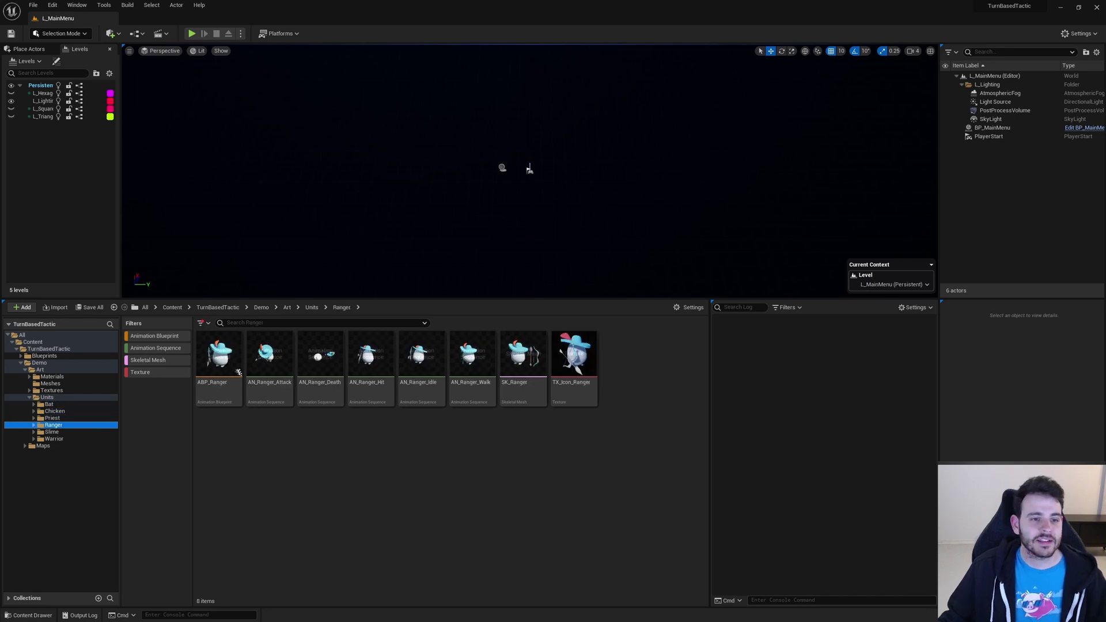
{"action": "key", "text": "Down"}
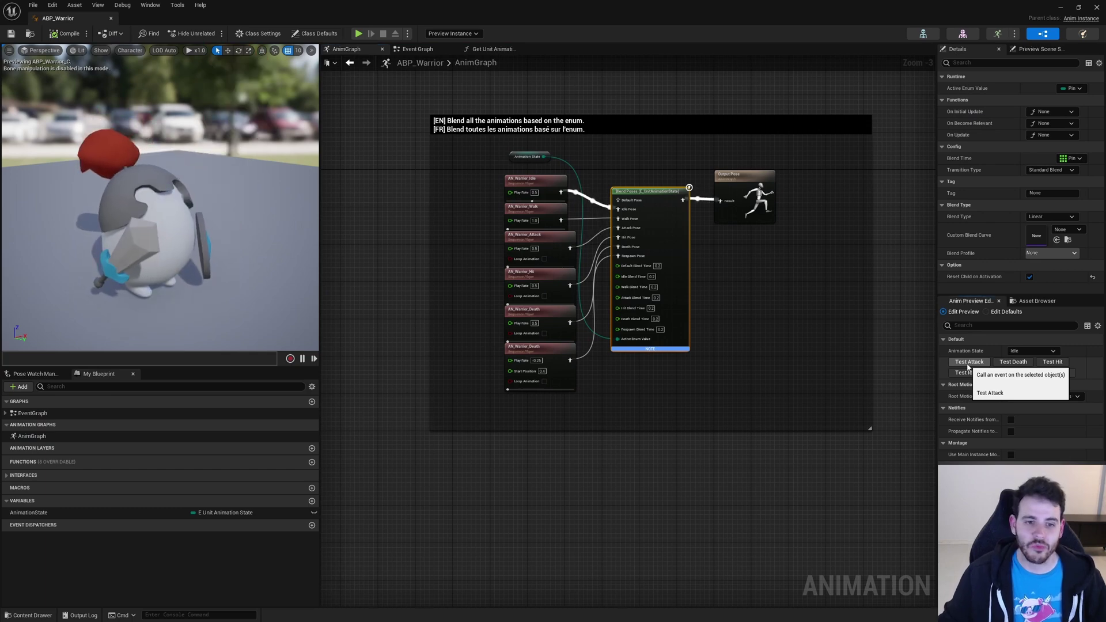
Step: Preview the Warrior's Attack, Hit, Walk, Death and Respawn animation states in its animation blueprint
{"action": "left_click", "coordinate": [969, 362]}
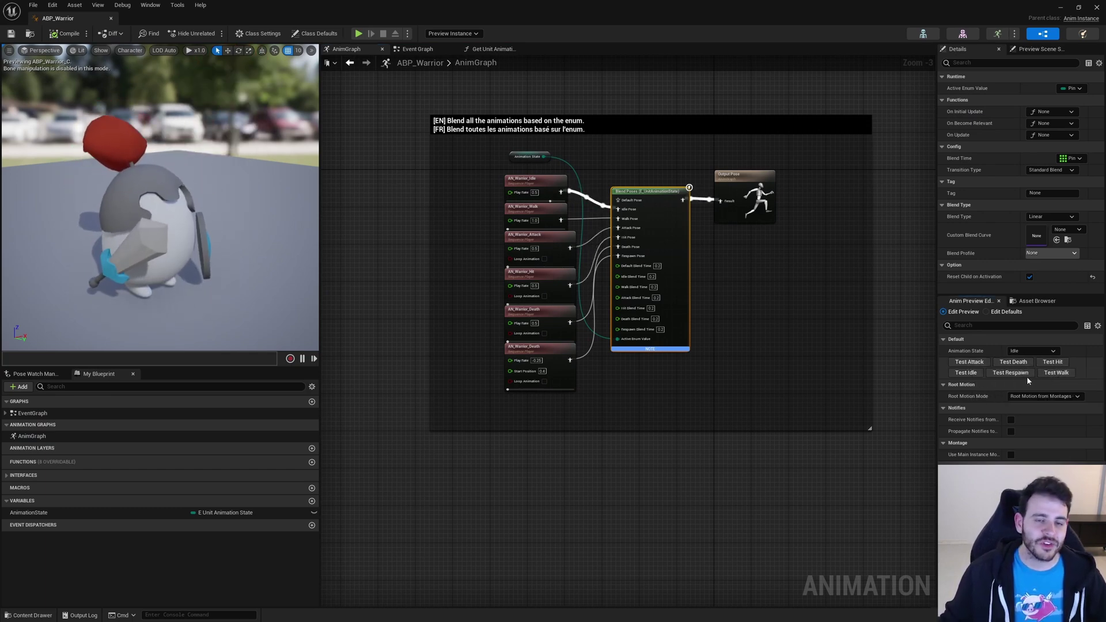
{"action": "left_click", "coordinate": [1053, 363]}
{"action": "left_click", "coordinate": [1056, 372]}
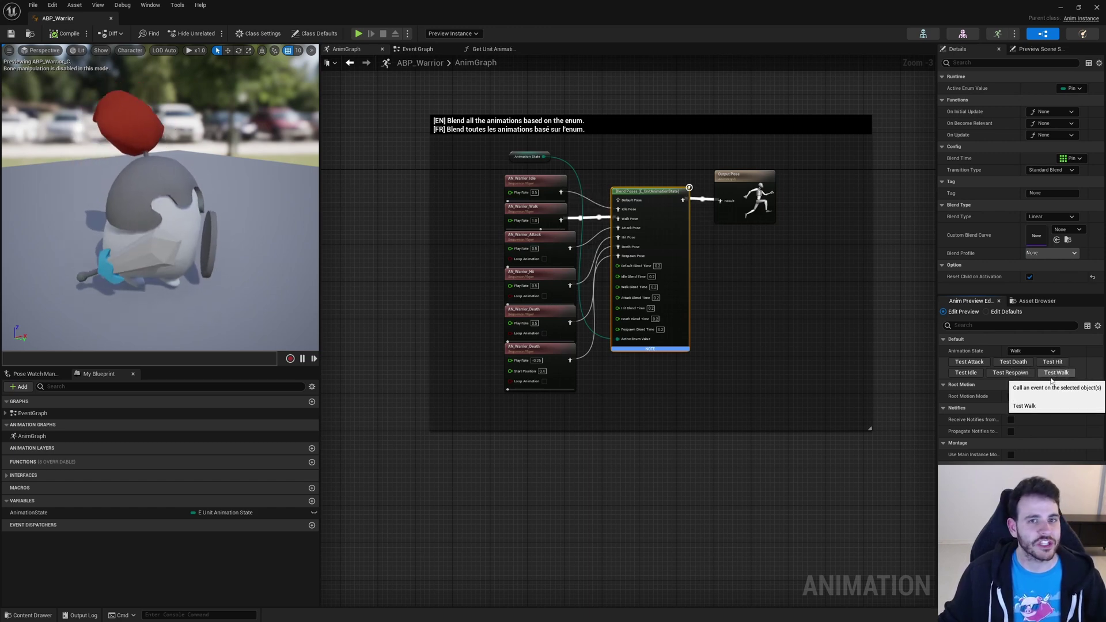
{"action": "left_click", "coordinate": [1013, 362]}
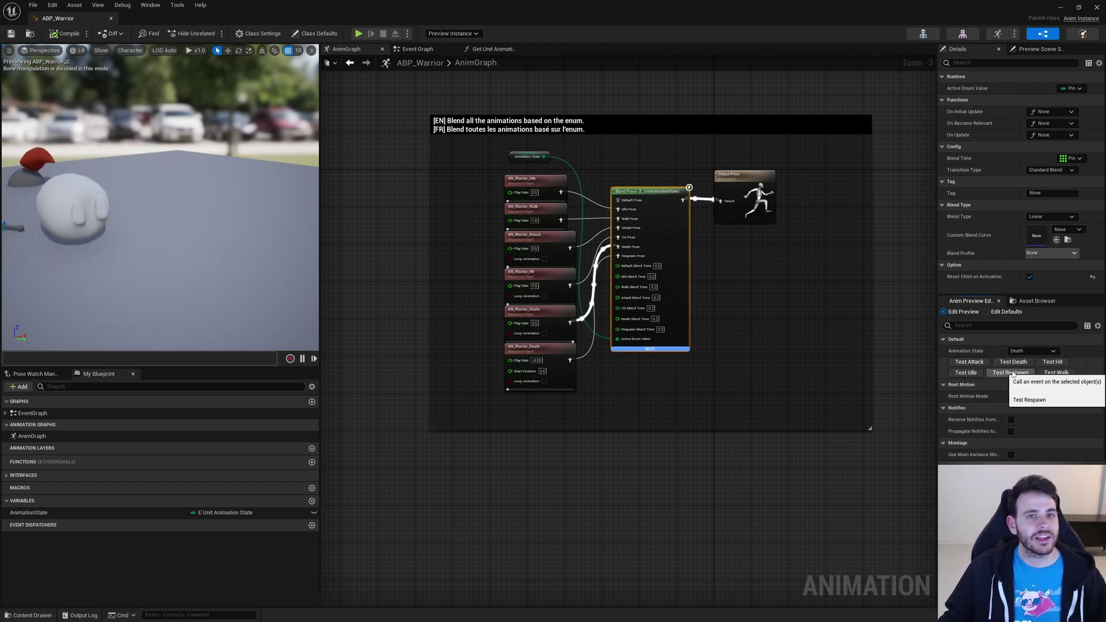
{"action": "left_click", "coordinate": [1013, 372]}
{"action": "left_click", "coordinate": [1013, 363]}
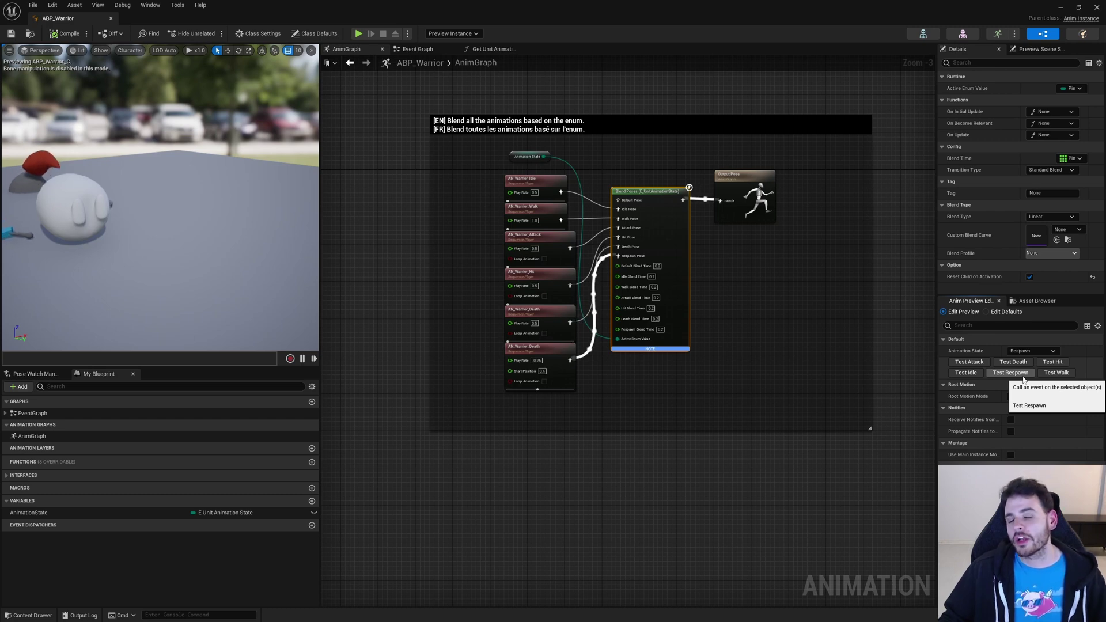
{"action": "left_click", "coordinate": [983, 364]}
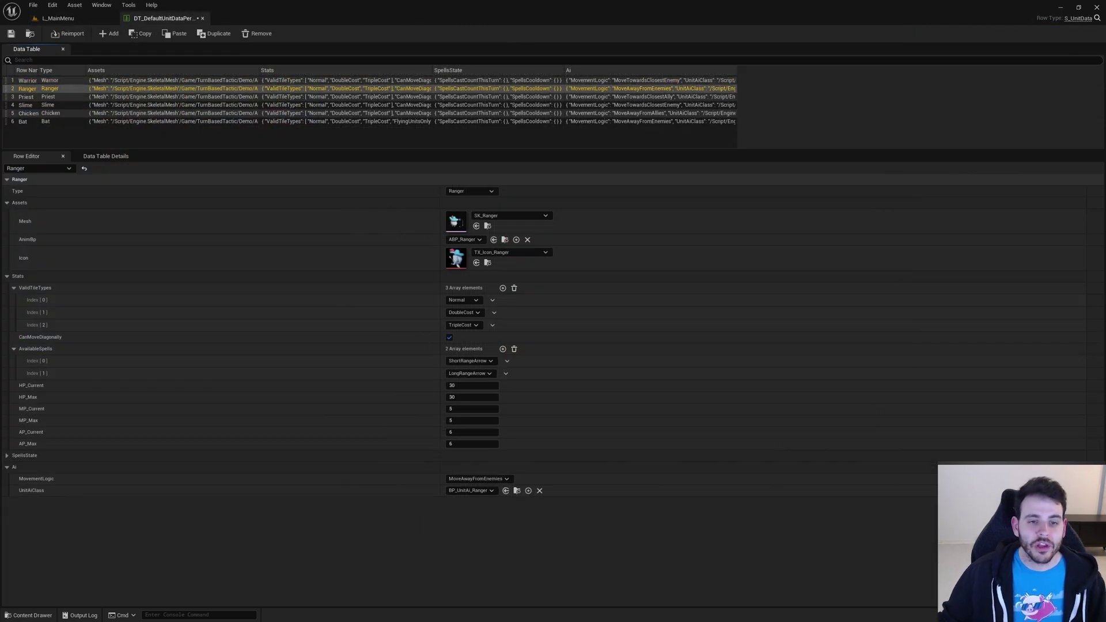
Step: View the Priest, Slime, Chicken and Bat rows of the default unit data table
{"action": "left_click", "coordinate": [26, 97]}
{"action": "left_click", "coordinate": [25, 104]}
{"action": "left_click", "coordinate": [27, 113]}
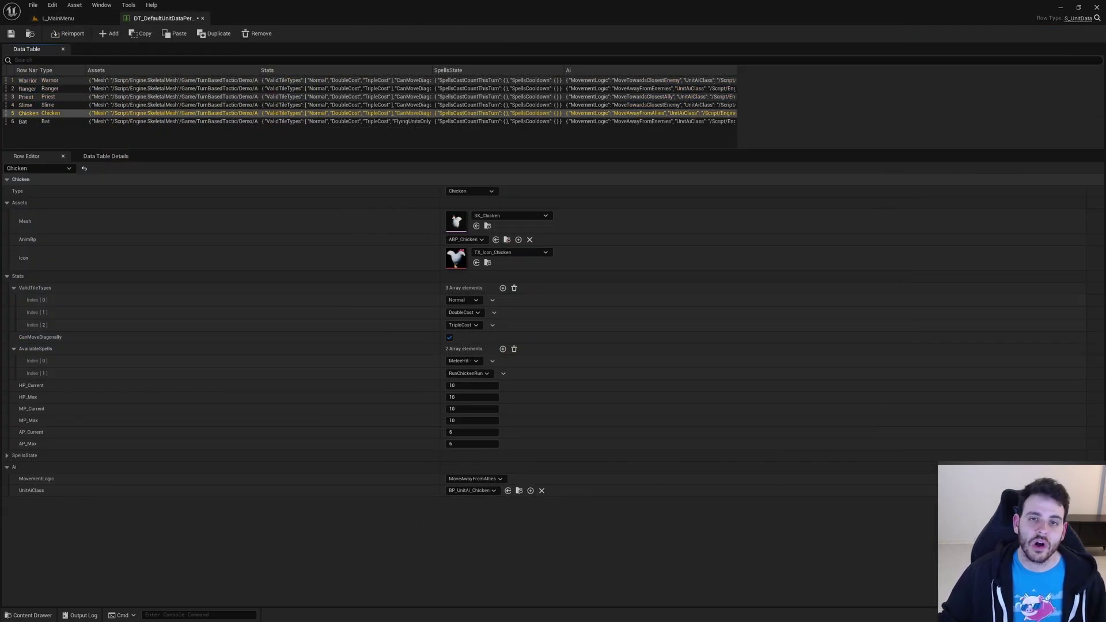
{"action": "left_click", "coordinate": [23, 122]}
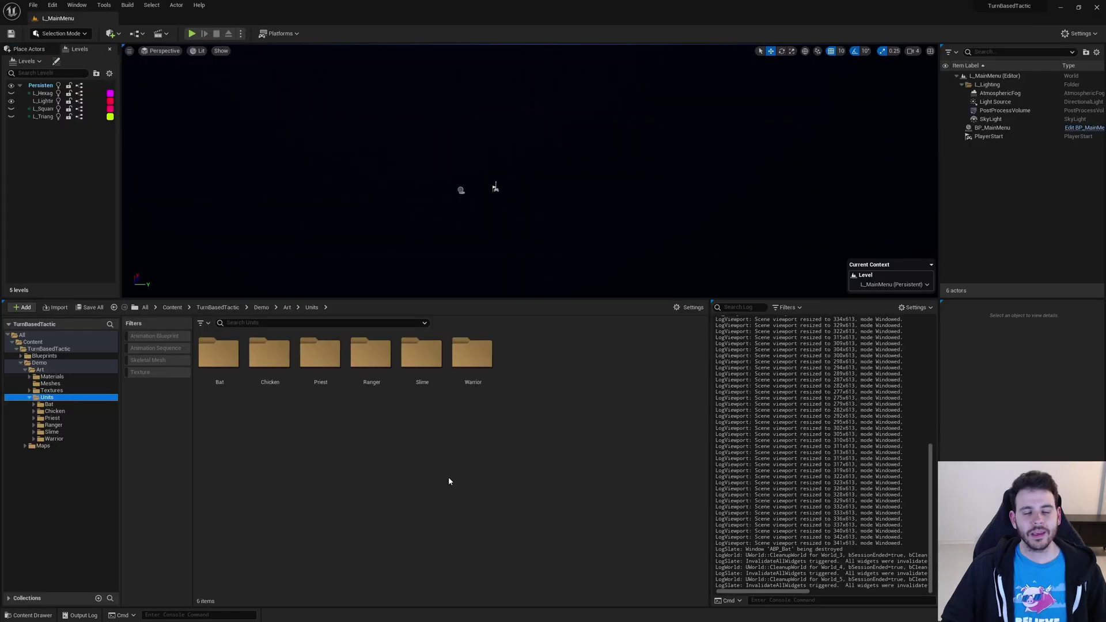
Step: Highlight the unit folders from Bat through Warrior inside Units and clear the selection
{"action": "left_click", "coordinate": [219, 358]}
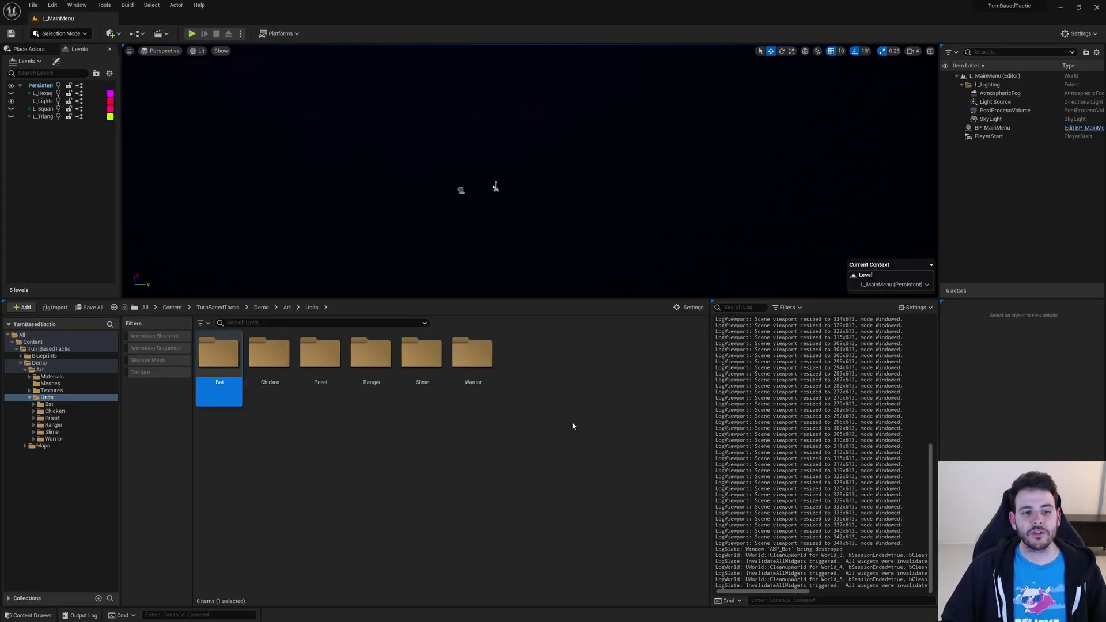
{"action": "left_click", "coordinate": [468, 363], "text": "shift"}
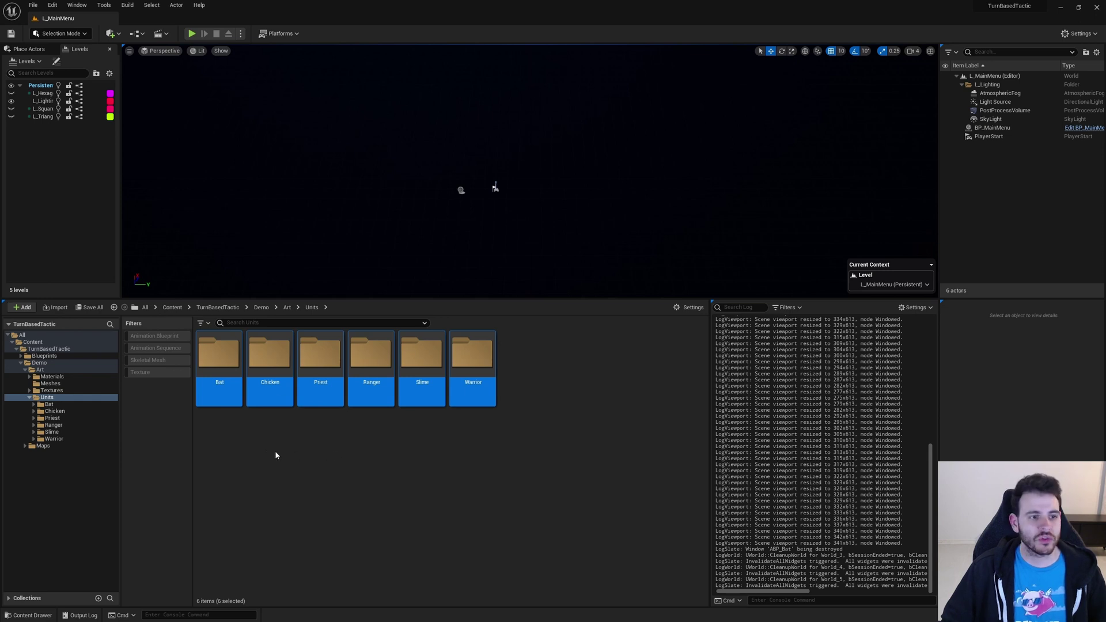
{"action": "left_click", "coordinate": [251, 446]}
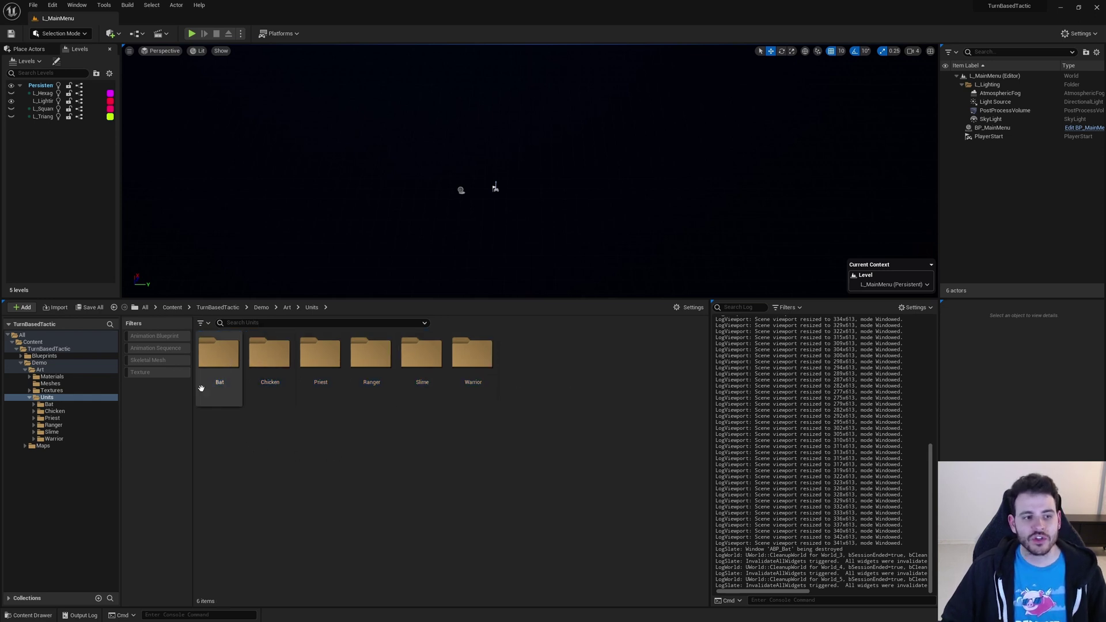
Step: Filter the Units folder by Skeletal Mesh and look at the Priest, Ranger and Warrior meshes
{"action": "left_click", "coordinate": [136, 361]}
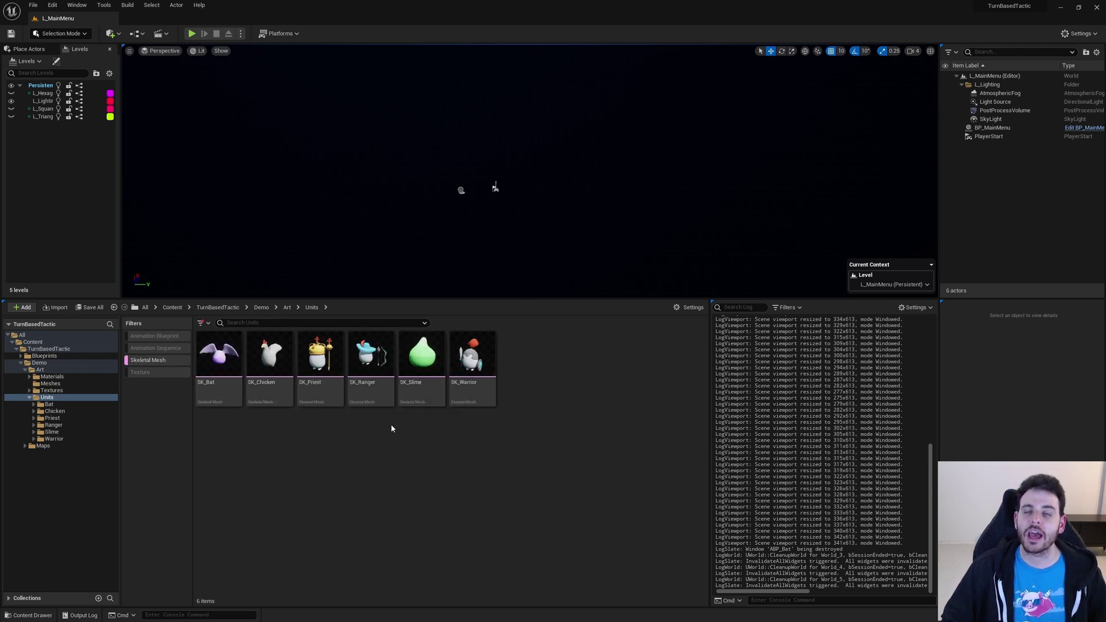
{"action": "left_click", "coordinate": [318, 389]}
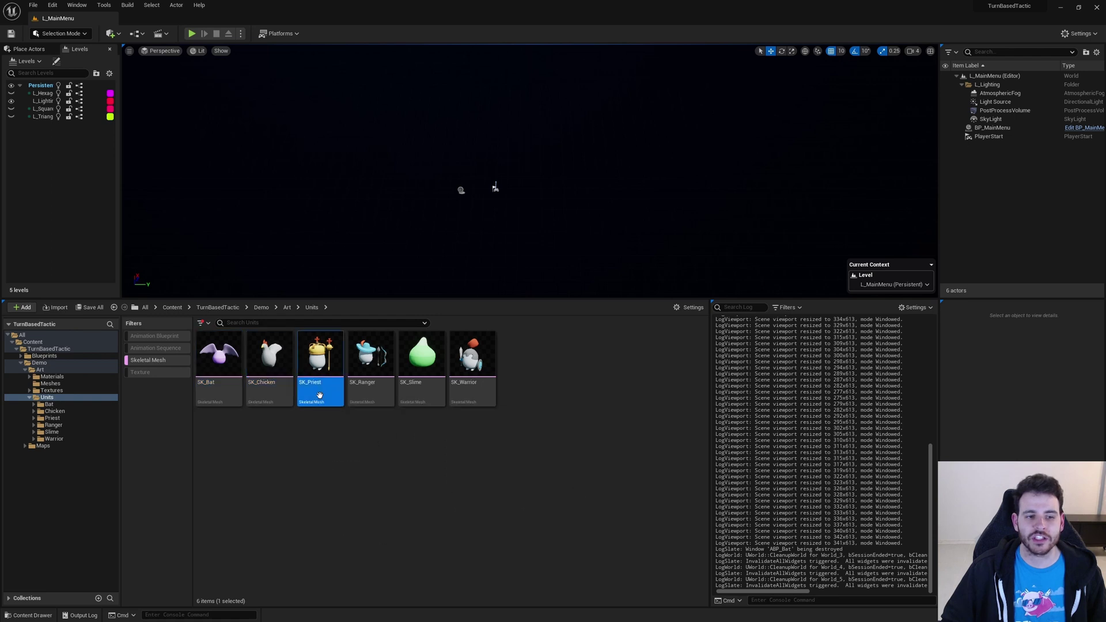
{"action": "left_click", "coordinate": [372, 383]}
{"action": "left_click", "coordinate": [478, 391]}
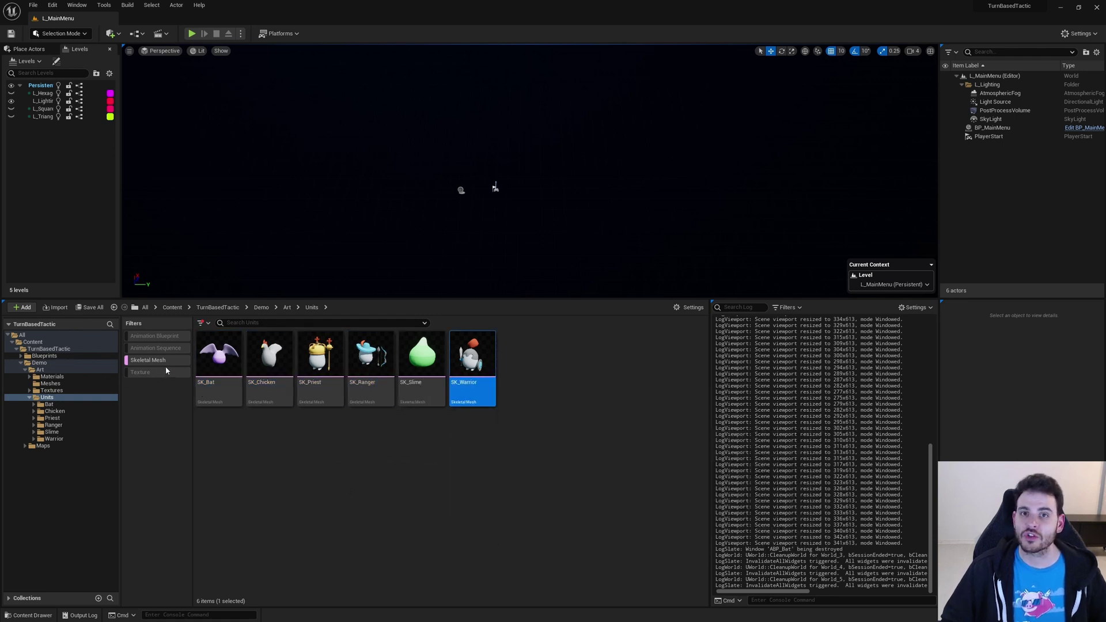
Step: Add the Texture filter to view the Bat's icon texture, and turn off both the Texture and Skeletal Mesh filters
{"action": "left_click", "coordinate": [136, 372]}
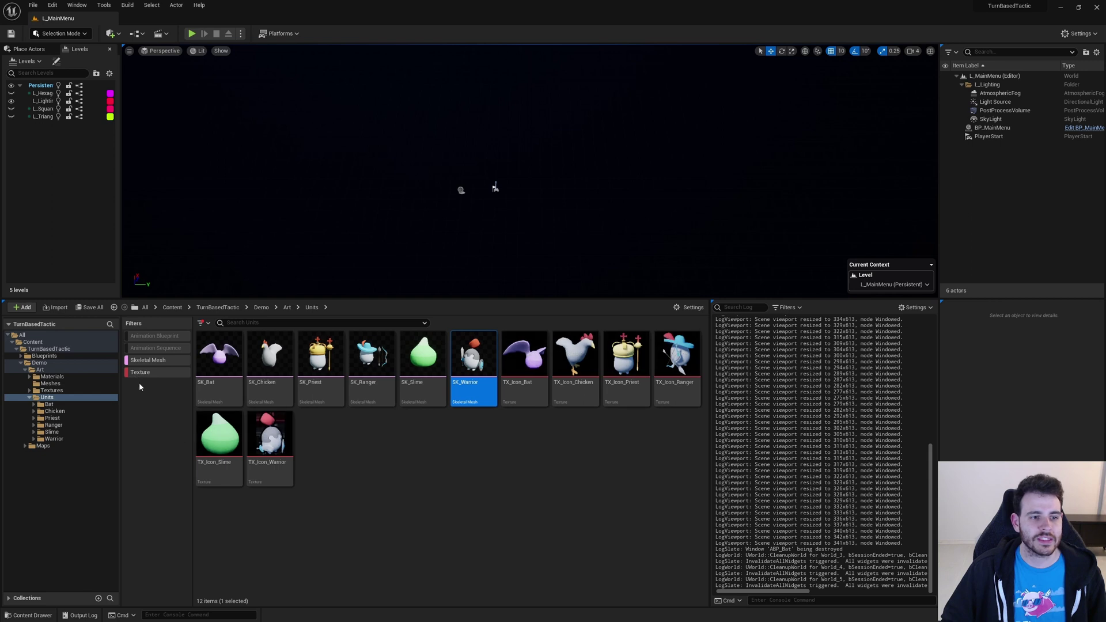
{"action": "left_click", "coordinate": [524, 368]}
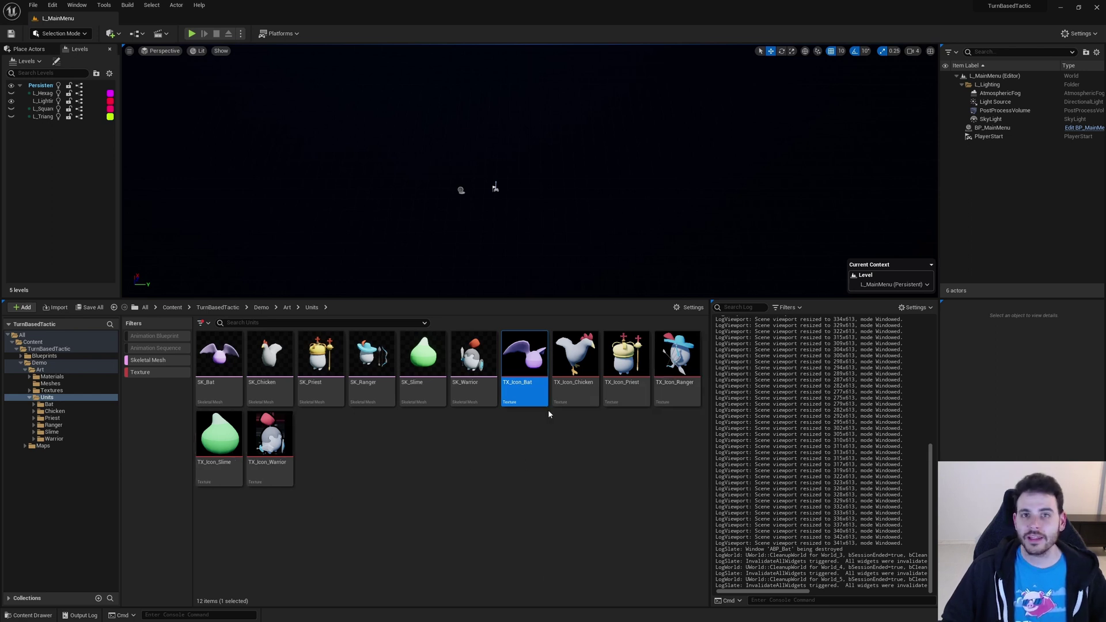
{"action": "mouse_move", "coordinate": [530, 396]}
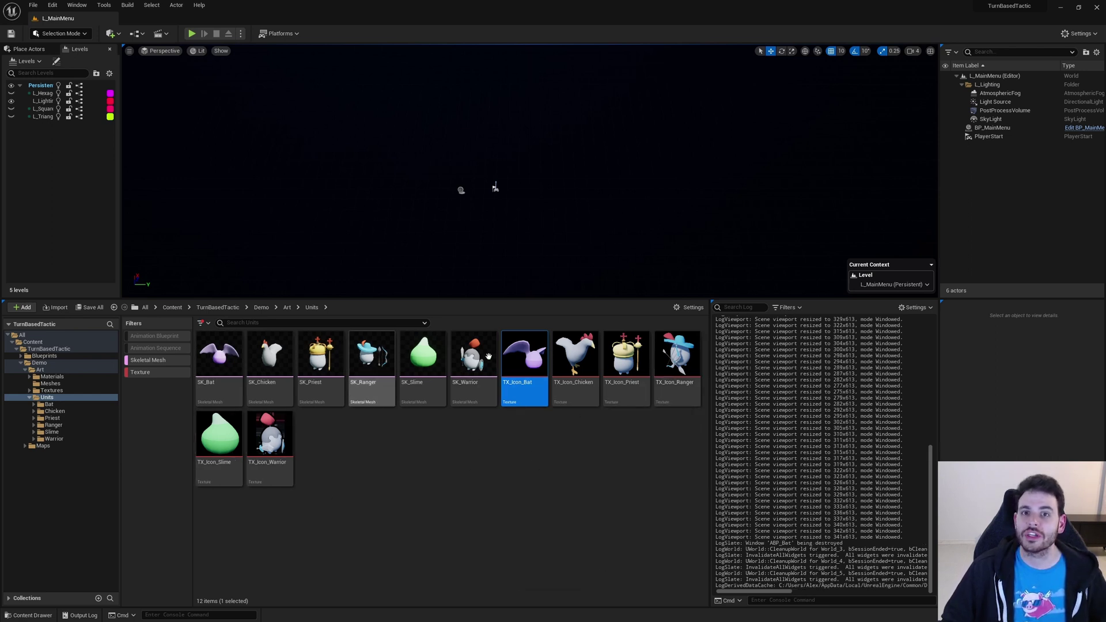
{"action": "left_click", "coordinate": [141, 373]}
{"action": "left_click", "coordinate": [158, 360]}
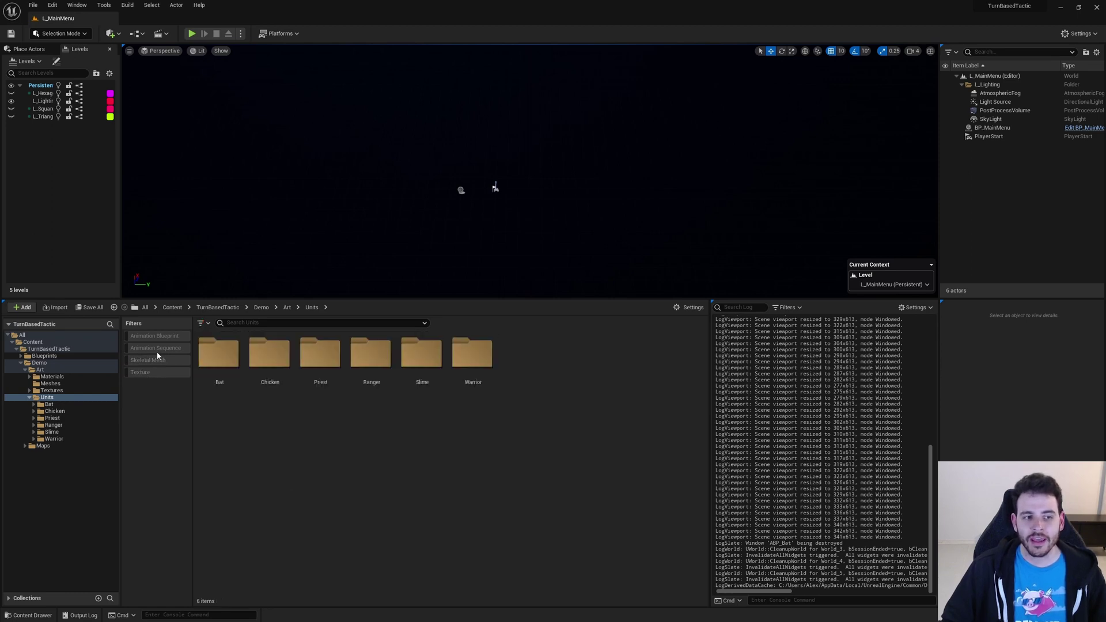
Step: Filter the Units folder by Animation Sequence and go through the Bat's attack, death, hit, idle and walk animations
{"action": "left_click", "coordinate": [156, 348]}
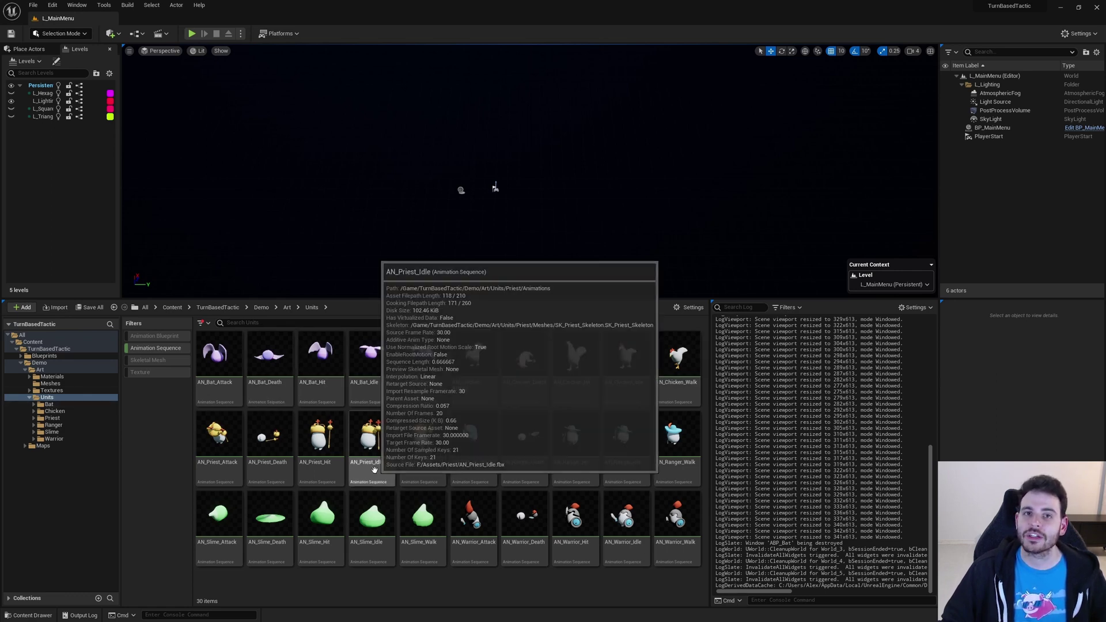
{"action": "left_click", "coordinate": [219, 360]}
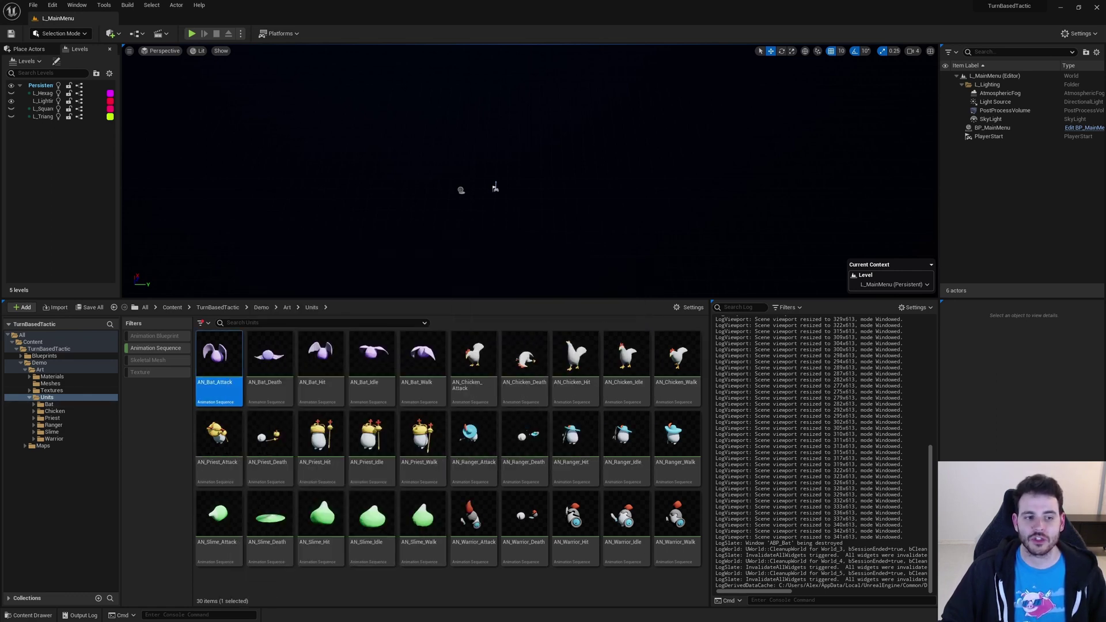
{"action": "left_click", "coordinate": [274, 398]}
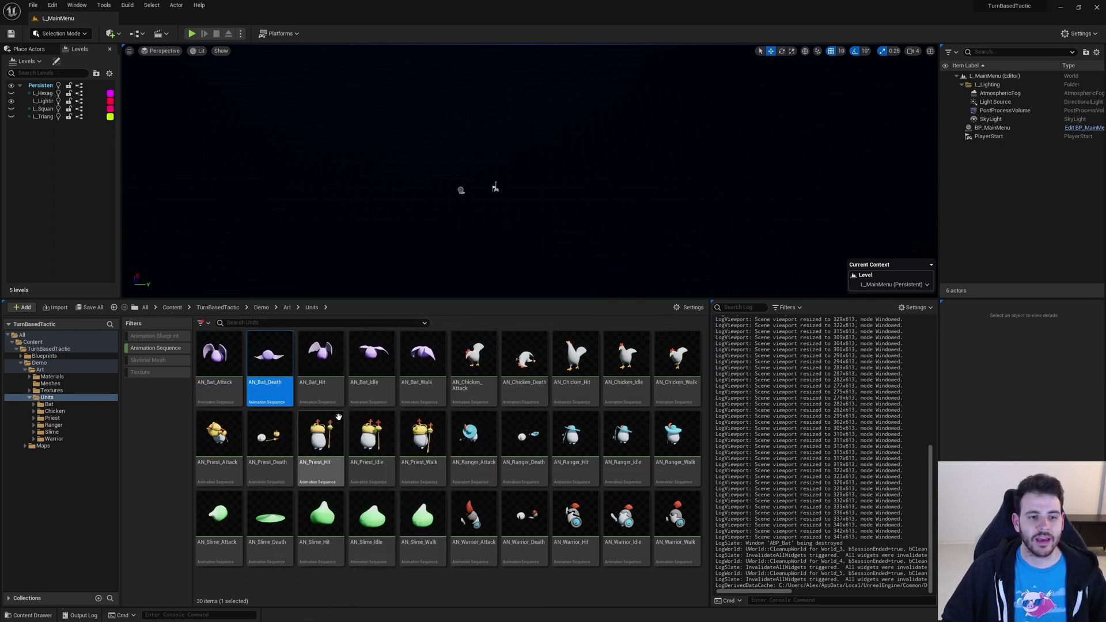
{"action": "left_click", "coordinate": [321, 396]}
{"action": "left_click", "coordinate": [381, 385]}
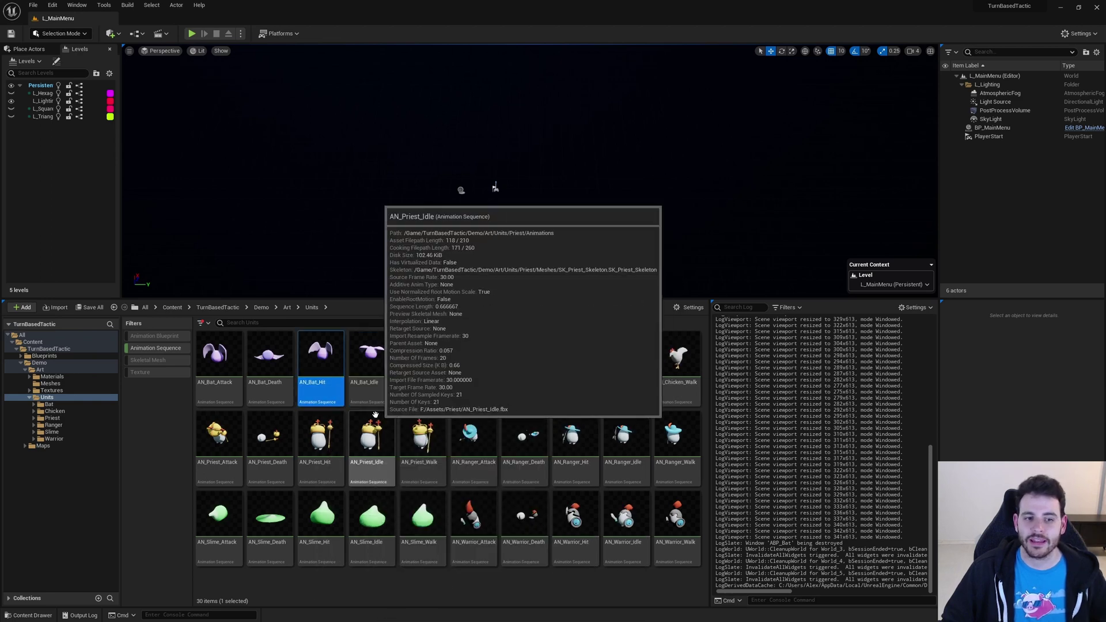
{"action": "left_click", "coordinate": [422, 374]}
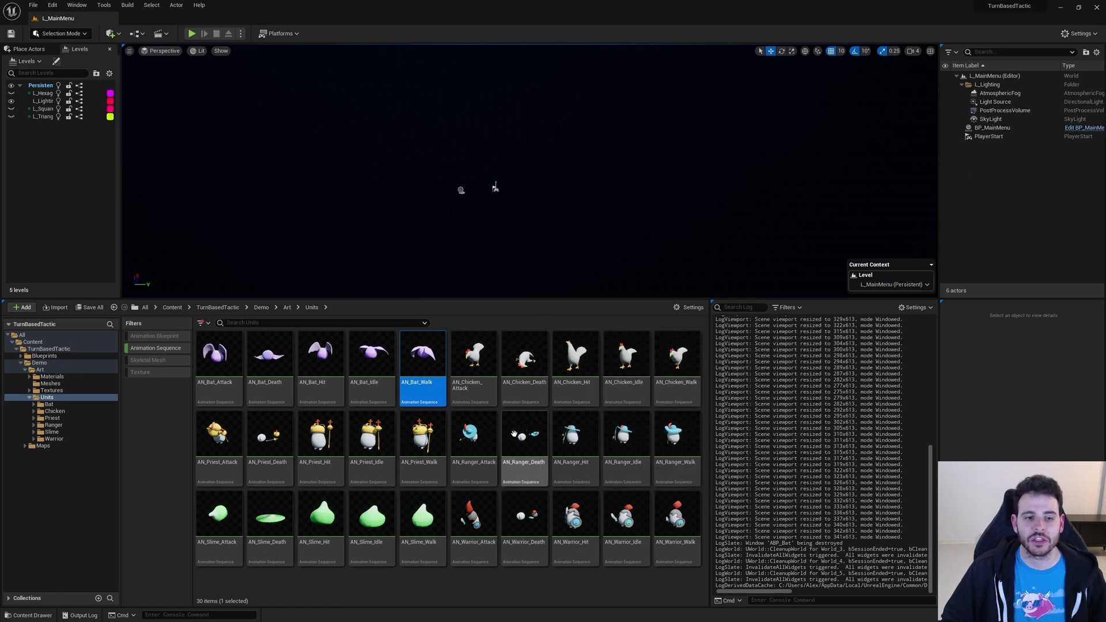
Step: Look at the Chicken's attack animation and highlight the full Ranger and Warrior animation sets, clearing the selection
{"action": "left_click", "coordinate": [481, 383]}
{"action": "left_click", "coordinate": [474, 438]}
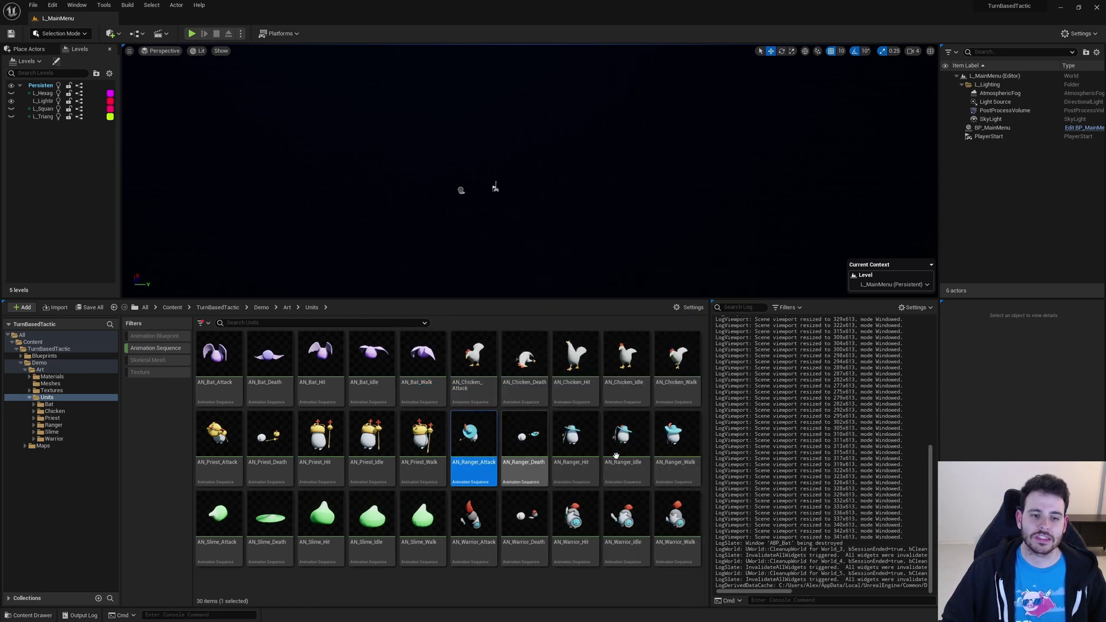
{"action": "left_click", "coordinate": [676, 449], "text": "shift"}
{"action": "left_click", "coordinate": [473, 521]}
{"action": "left_click", "coordinate": [676, 521], "text": "shift"}
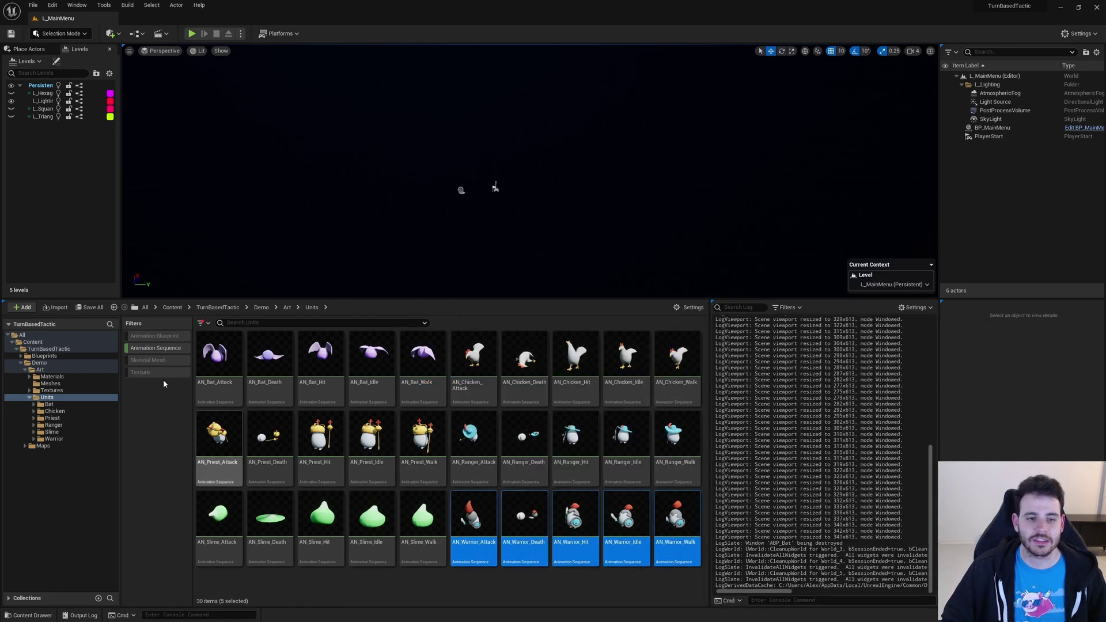
{"action": "left_click", "coordinate": [442, 577]}
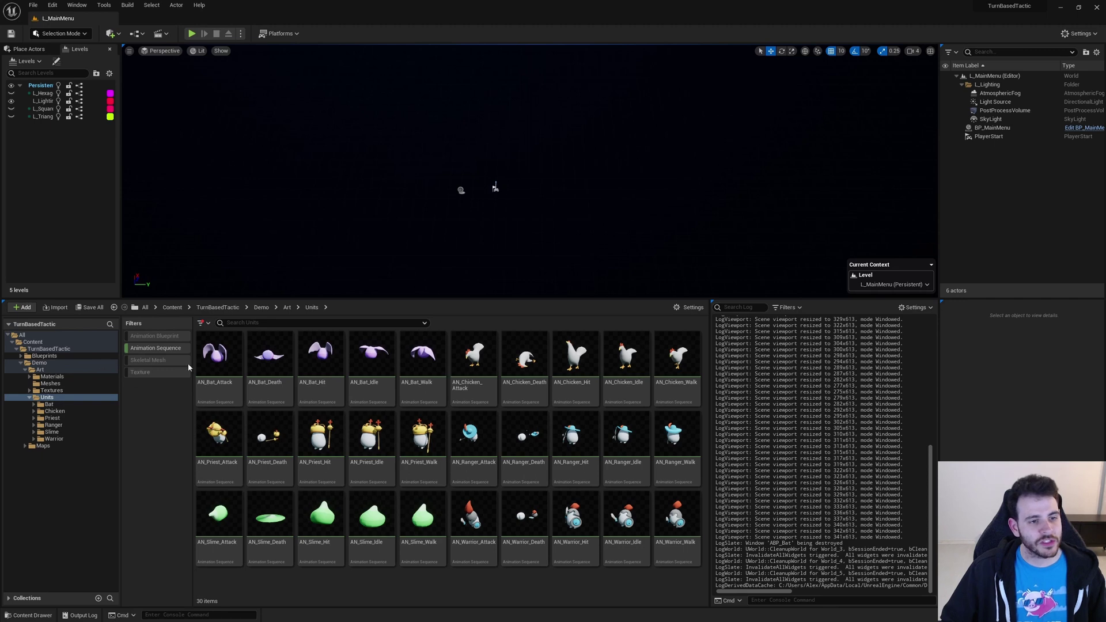
Step: Check the animation sequences in the Bat, Chicken and Ranger folders and return to the Units folder
{"action": "left_click", "coordinate": [49, 404]}
{"action": "left_click", "coordinate": [55, 411]}
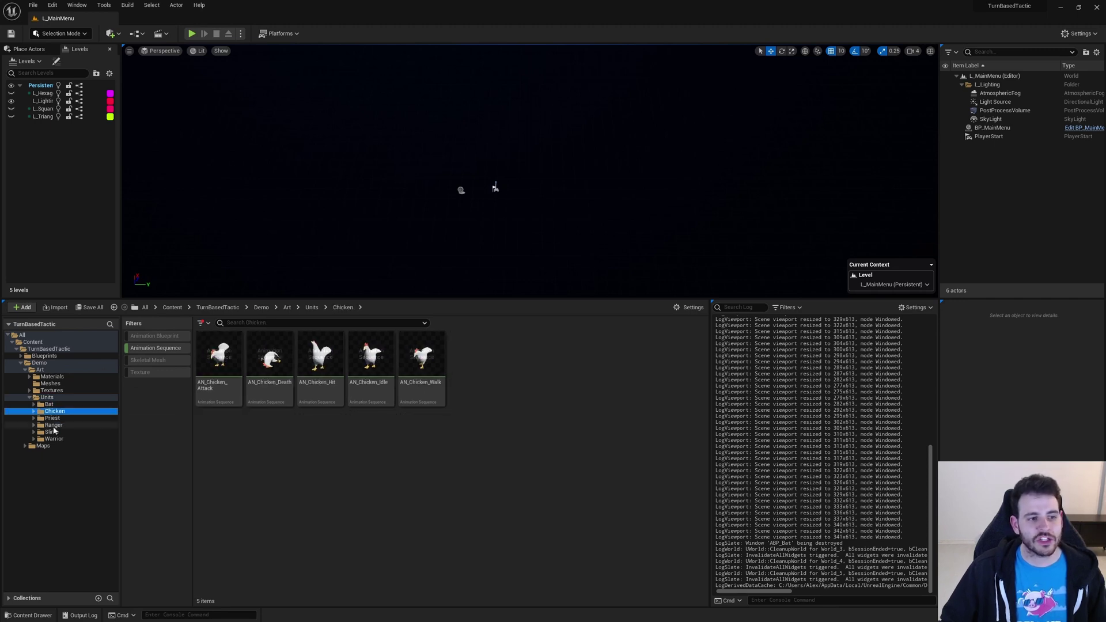
{"action": "left_click", "coordinate": [54, 425]}
{"action": "left_click", "coordinate": [46, 397]}
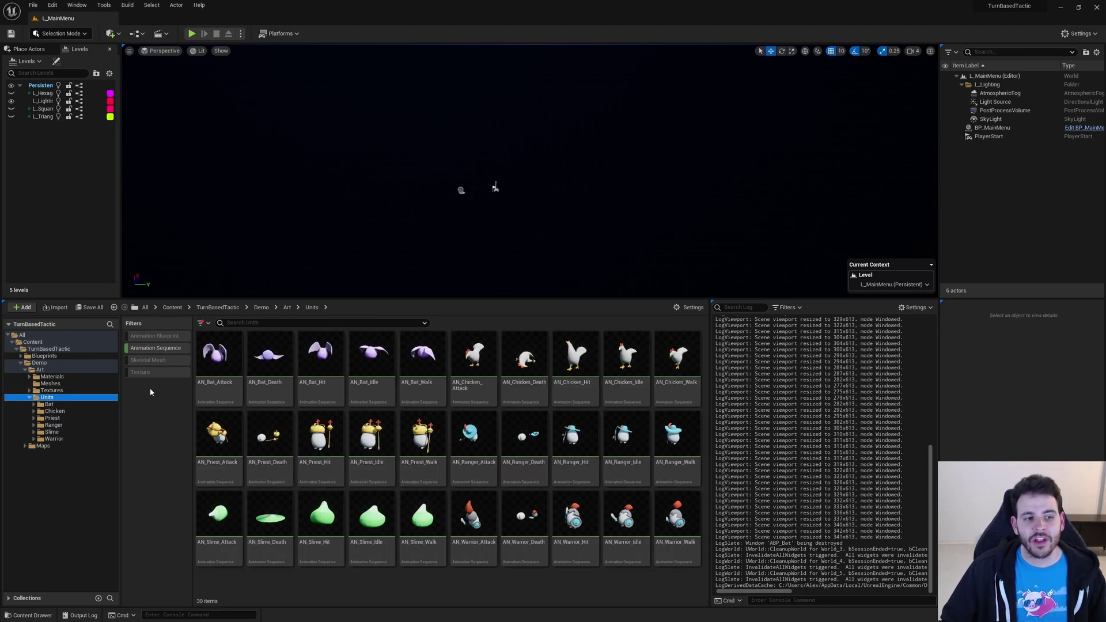
Step: Filter the Units folder to Animation Blueprints only, look at the Bat's blueprint, and turn the filter off
{"action": "left_click", "coordinate": [154, 336]}
{"action": "left_click", "coordinate": [156, 348]}
{"action": "left_click", "coordinate": [233, 380]}
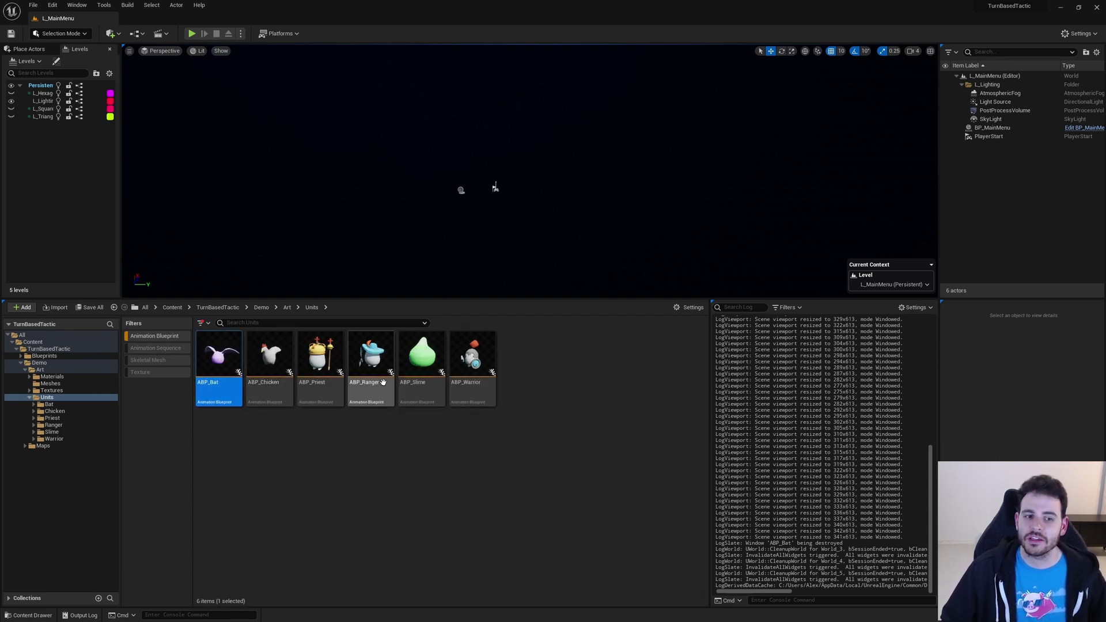
{"action": "left_click", "coordinate": [438, 452]}
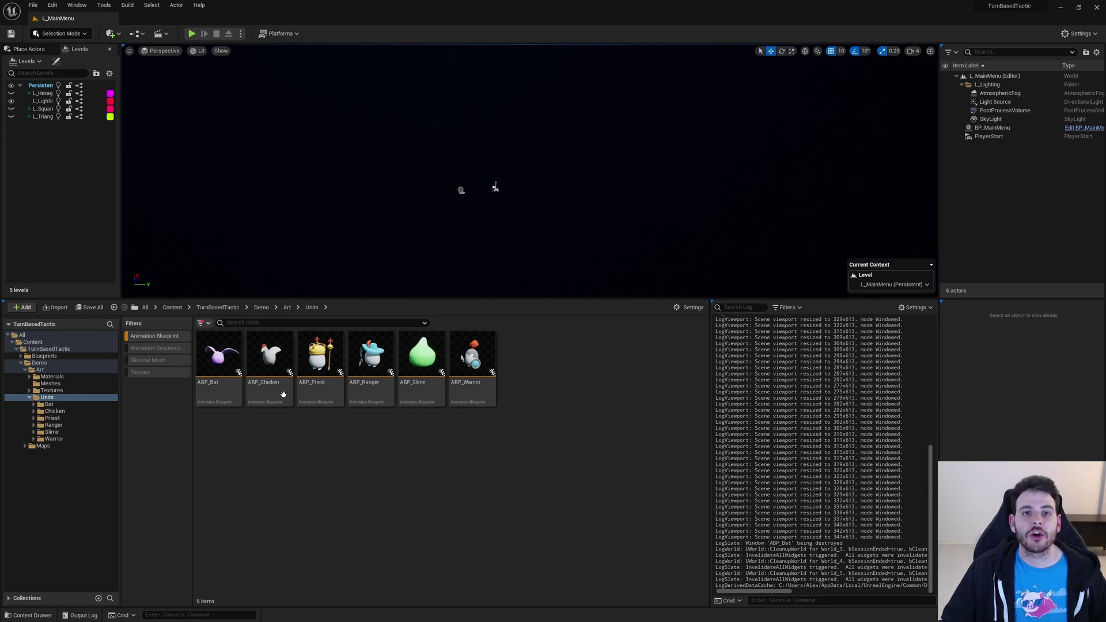
{"action": "left_click", "coordinate": [175, 339]}
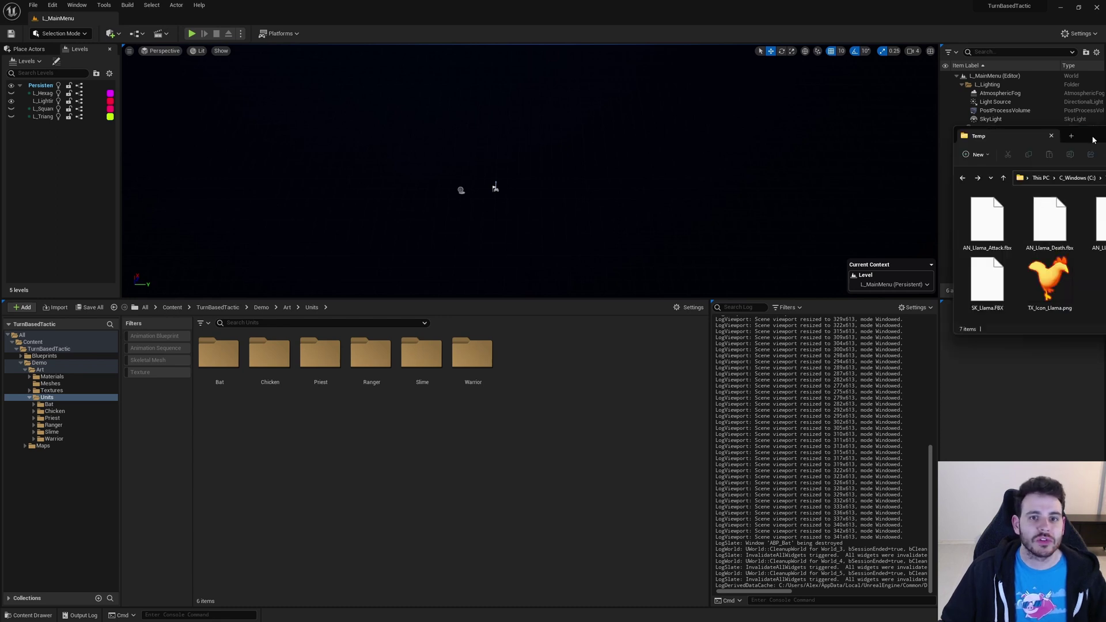
Step: Bring the Temp folder window over the editor and look at TX_Icon_Llama.png and SK_Llama.FBX
{"action": "left_click_drag", "start_coordinate": [1105, 81], "coordinate": [616, 80]}
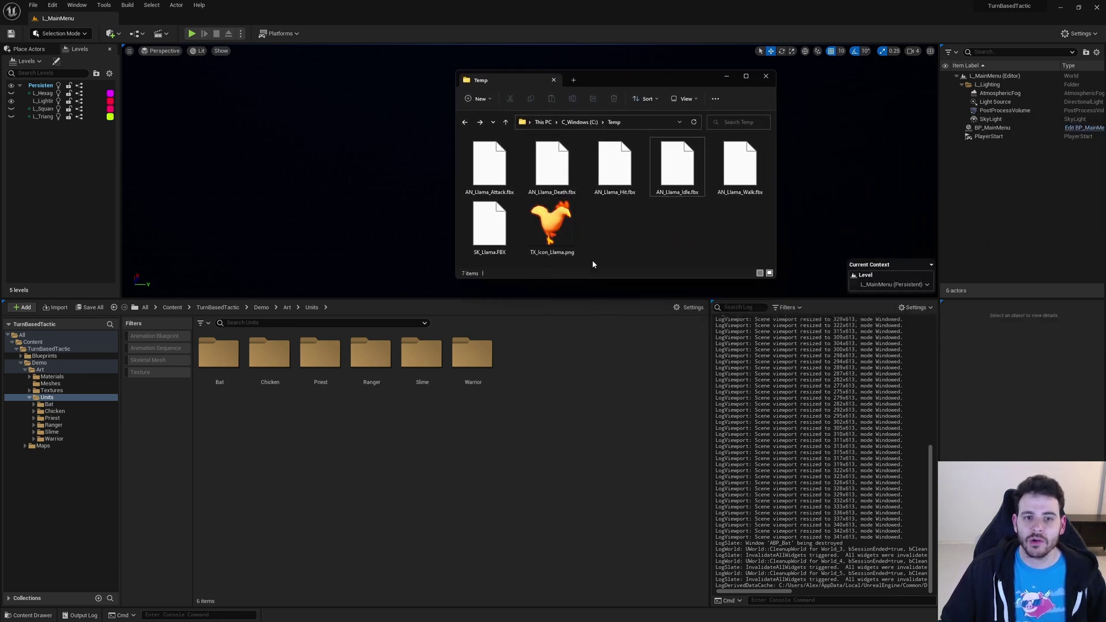
{"action": "left_click", "coordinate": [564, 247]}
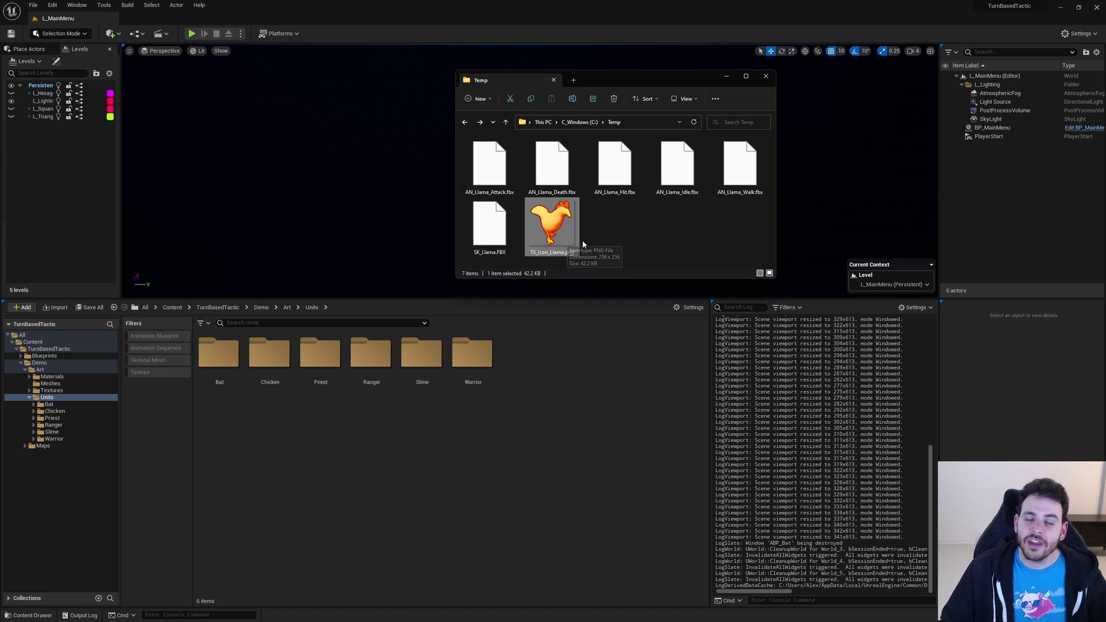
{"action": "left_click", "coordinate": [489, 226]}
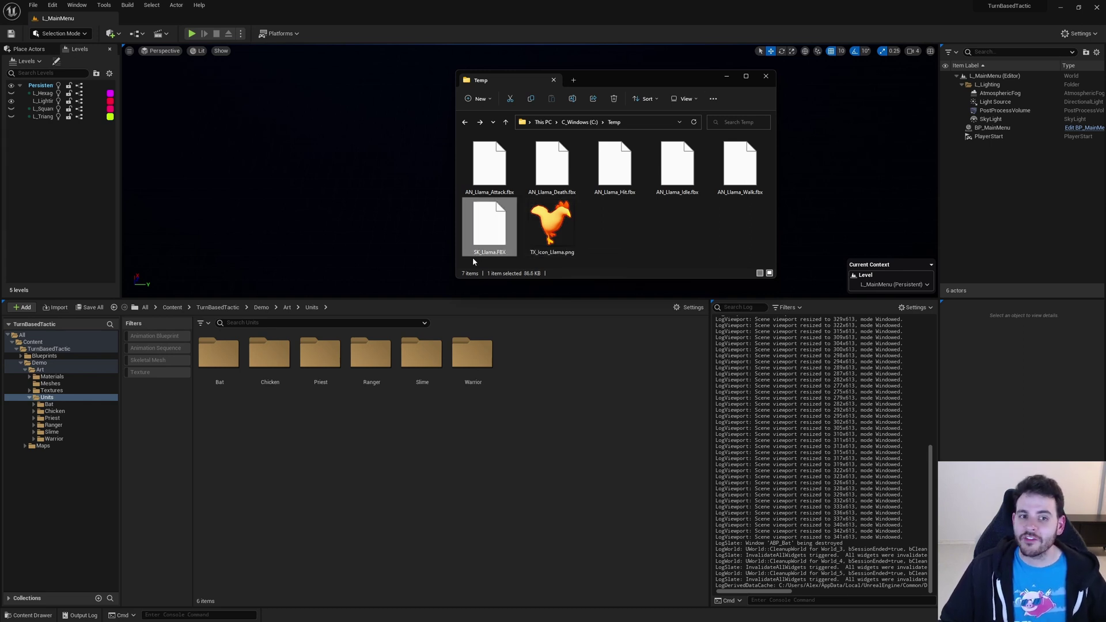
Step: Look at the five AN_Llama animation files in the Temp folder, from AN_Llama_Attack.fbx to AN_Llama_Walk.fbx, and return to the editor
{"action": "left_click", "coordinate": [489, 166]}
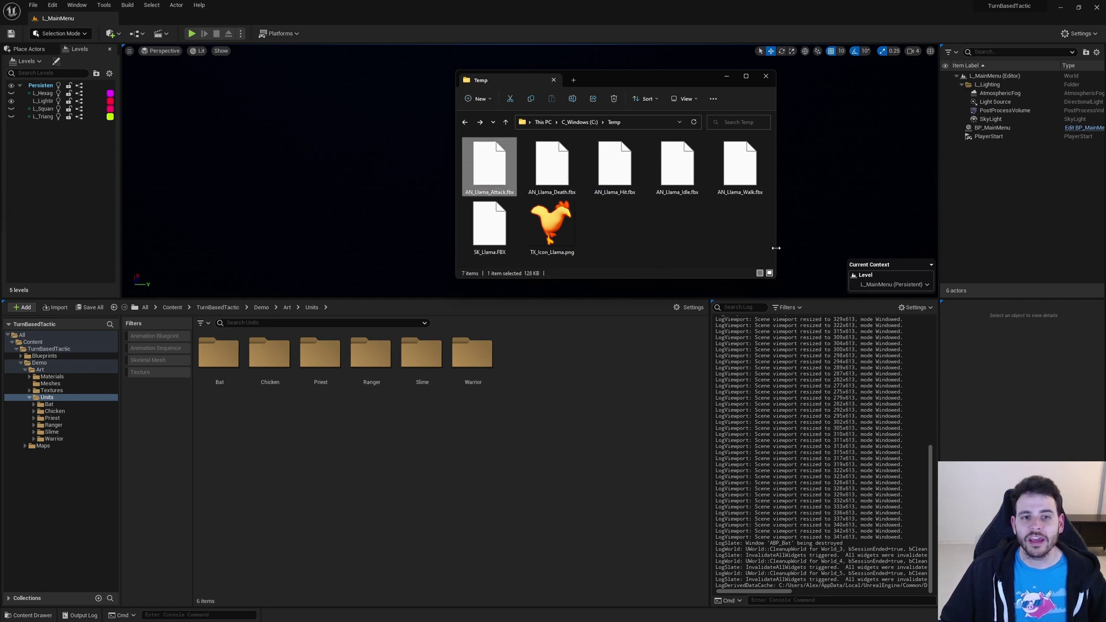
{"action": "left_click", "coordinate": [739, 166], "text": "shift"}
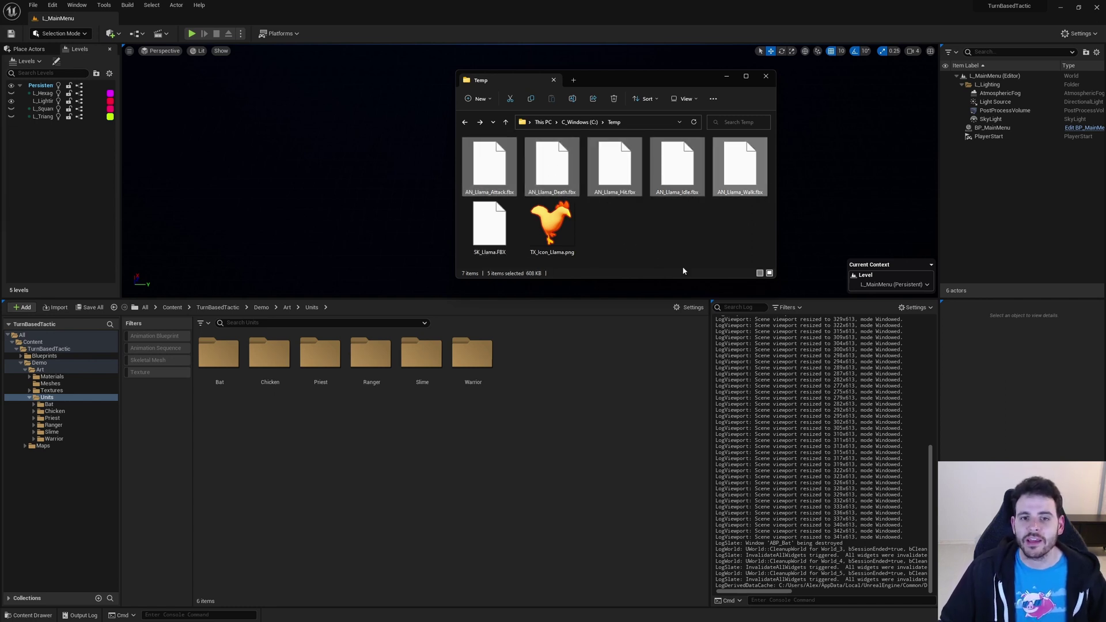
{"action": "left_click", "coordinate": [688, 238]}
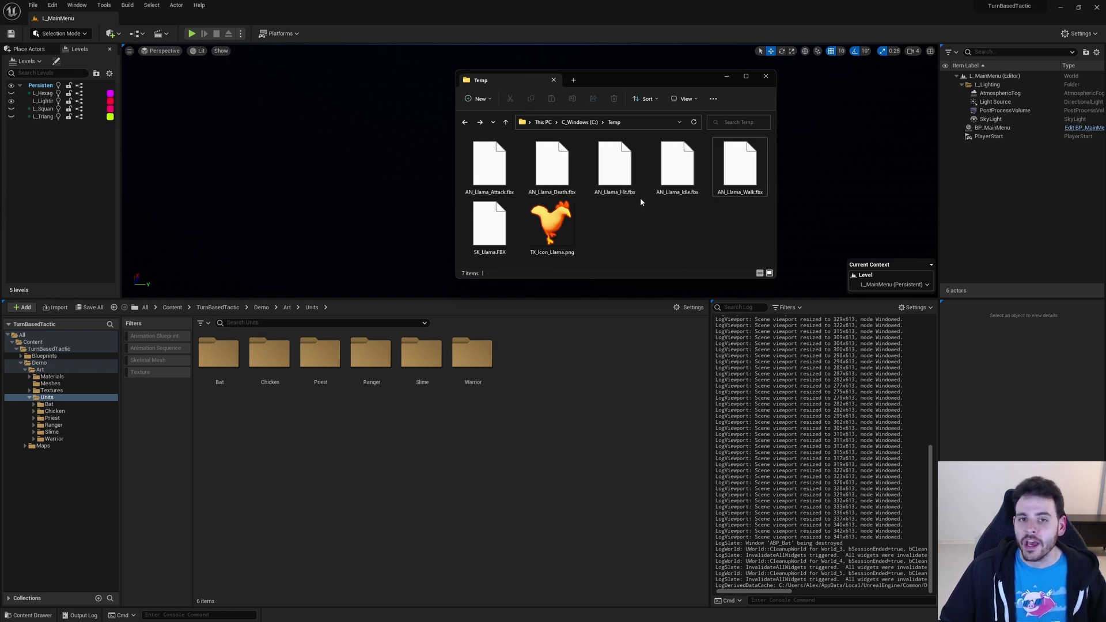
{"action": "left_click", "coordinate": [496, 187]}
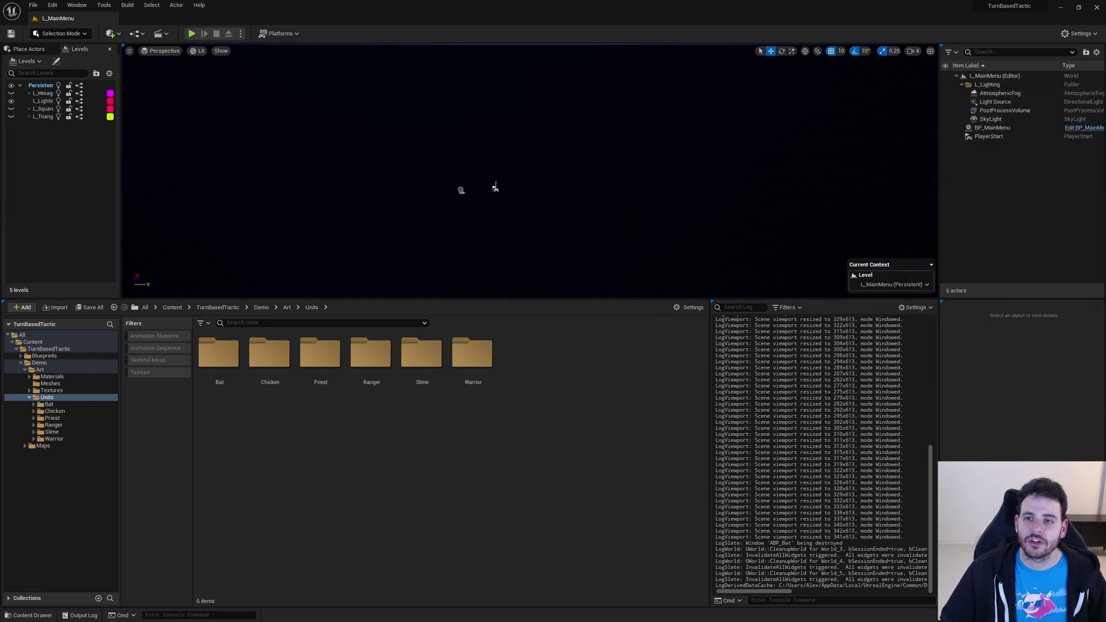
Step: Create a new folder named Llama inside the Units folder and open it
{"action": "right_click", "coordinate": [544, 384]}
{"action": "left_click", "coordinate": [592, 117]}
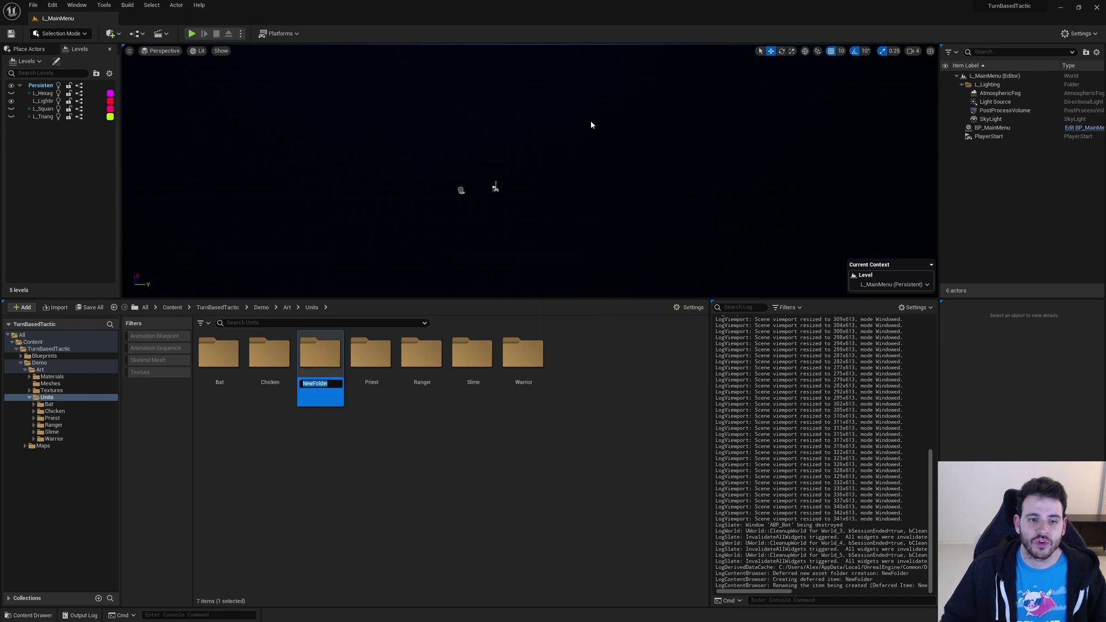
{"action": "type", "text": "Llama"}
{"action": "key", "text": "Return"}
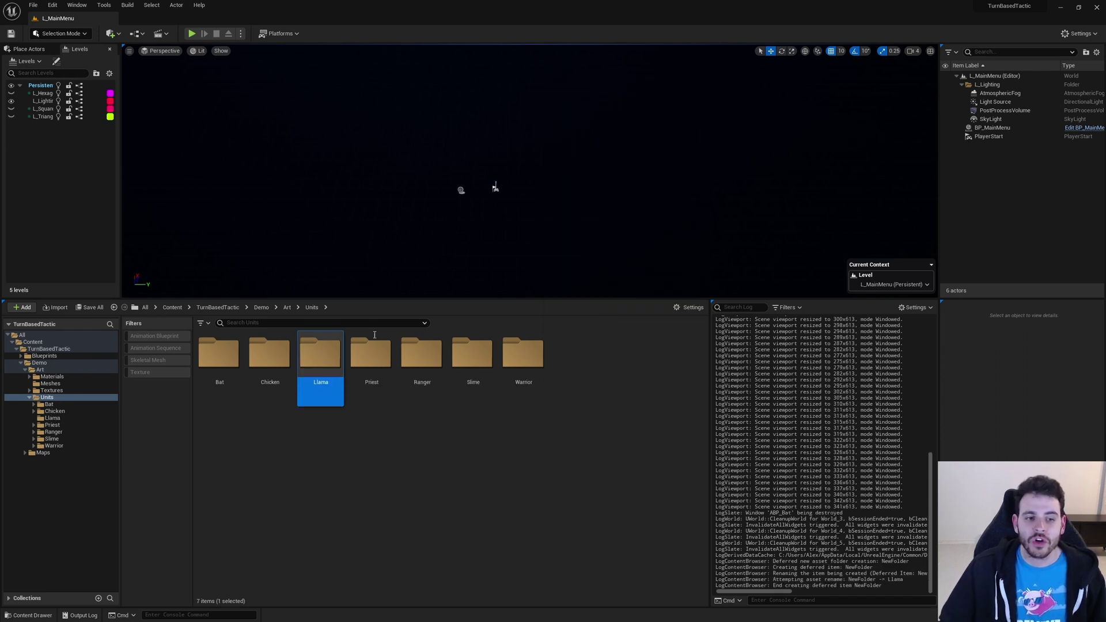
{"action": "double_click", "coordinate": [324, 360]}
Step: Import SK_Llama.FBX and TX_Icon_Llama.png from the Temp folder into the Llama folder with the default options, and dismiss the message log
{"action": "key", "text": "alt+Tab"}
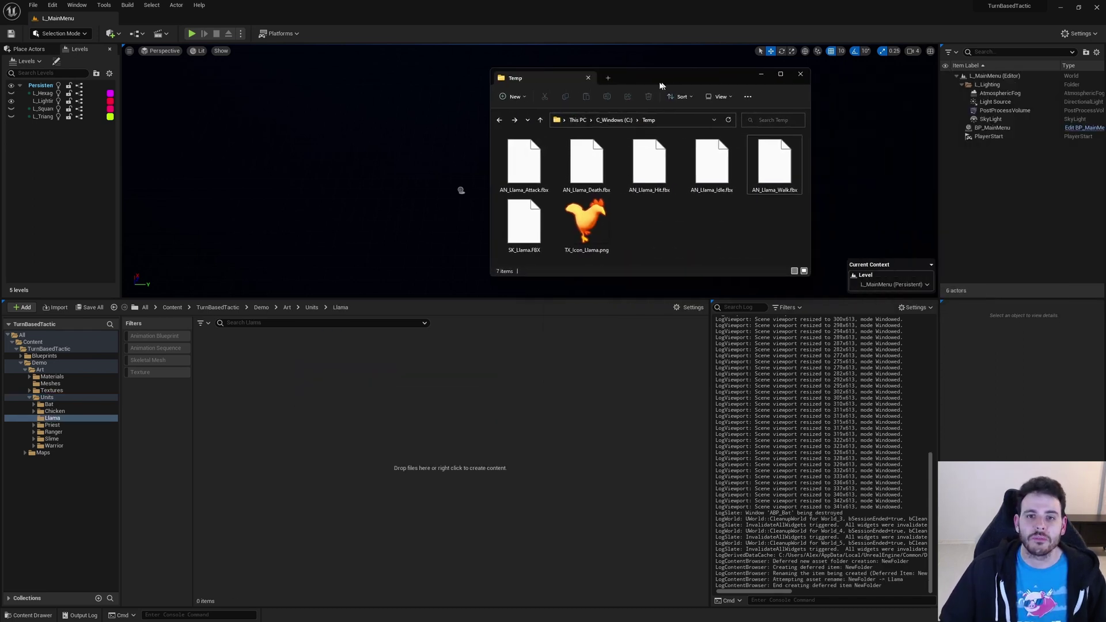
{"action": "left_click", "coordinate": [545, 225]}
{"action": "left_click_drag", "start_coordinate": [541, 226], "coordinate": [509, 228]}
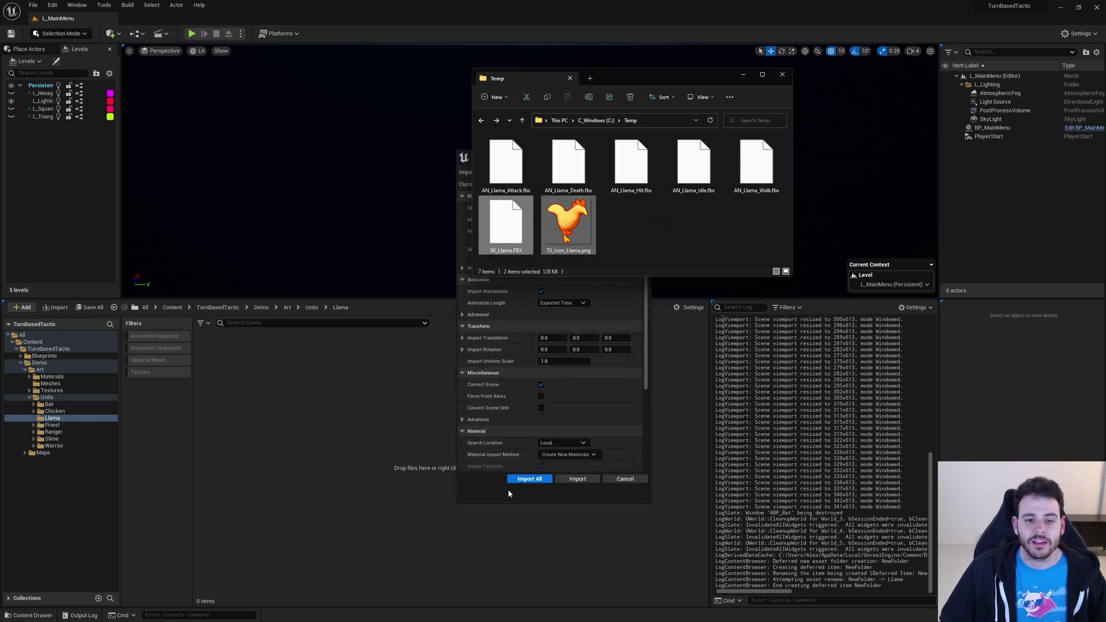
{"action": "left_click", "coordinate": [508, 493]}
{"action": "left_click", "coordinate": [529, 479]}
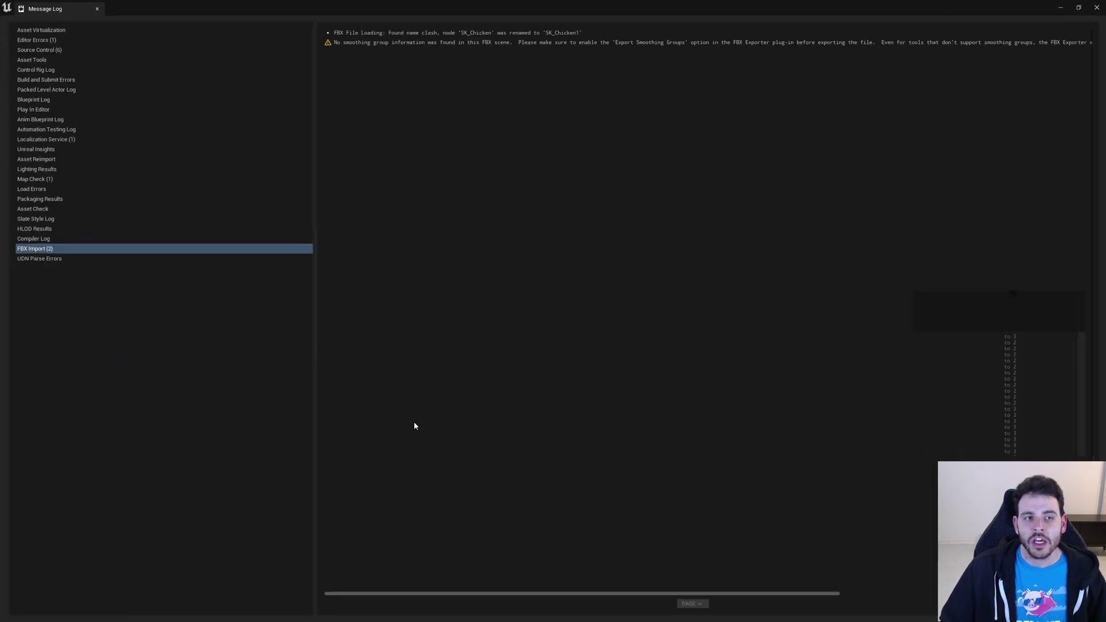
{"action": "left_click", "coordinate": [97, 8]}
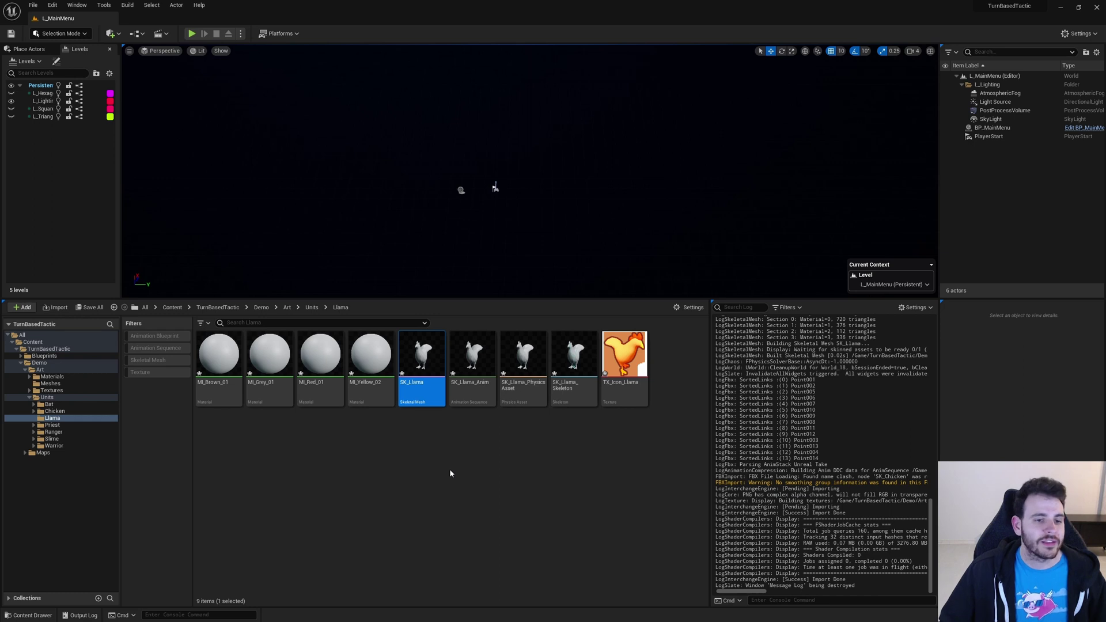
Step: Force delete the imported materials MI_Yellow_02, MI_Grey_01 and MI_Red_01 from the Llama folder
{"action": "left_click", "coordinate": [383, 368]}
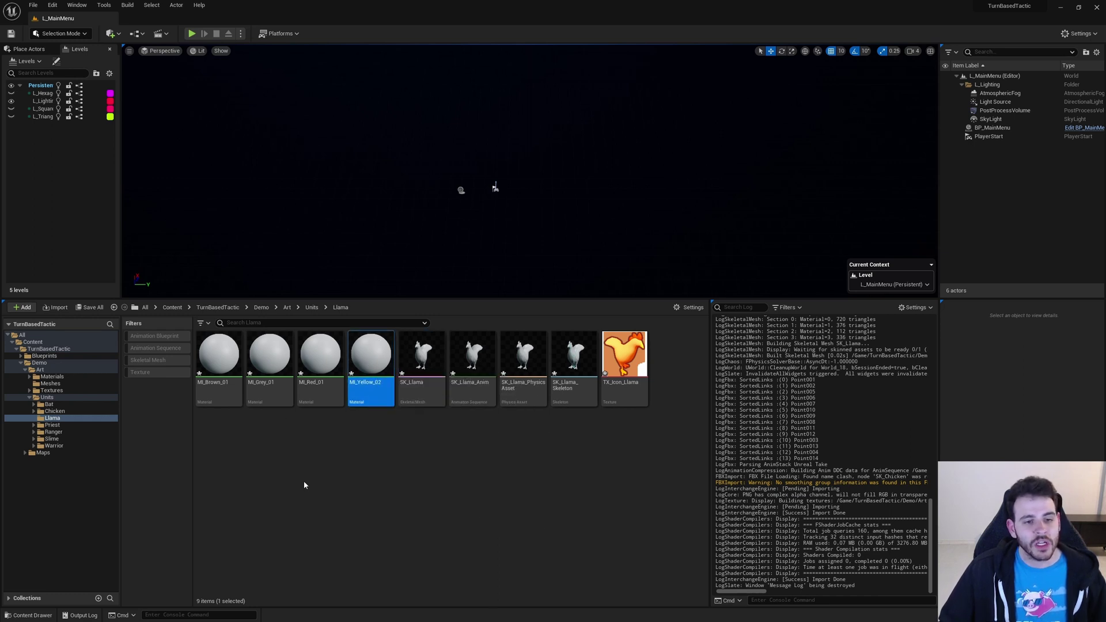
{"action": "left_click", "coordinate": [270, 369], "text": "ctrl"}
{"action": "left_click", "coordinate": [314, 369], "text": "ctrl"}
{"action": "key", "text": "Delete"}
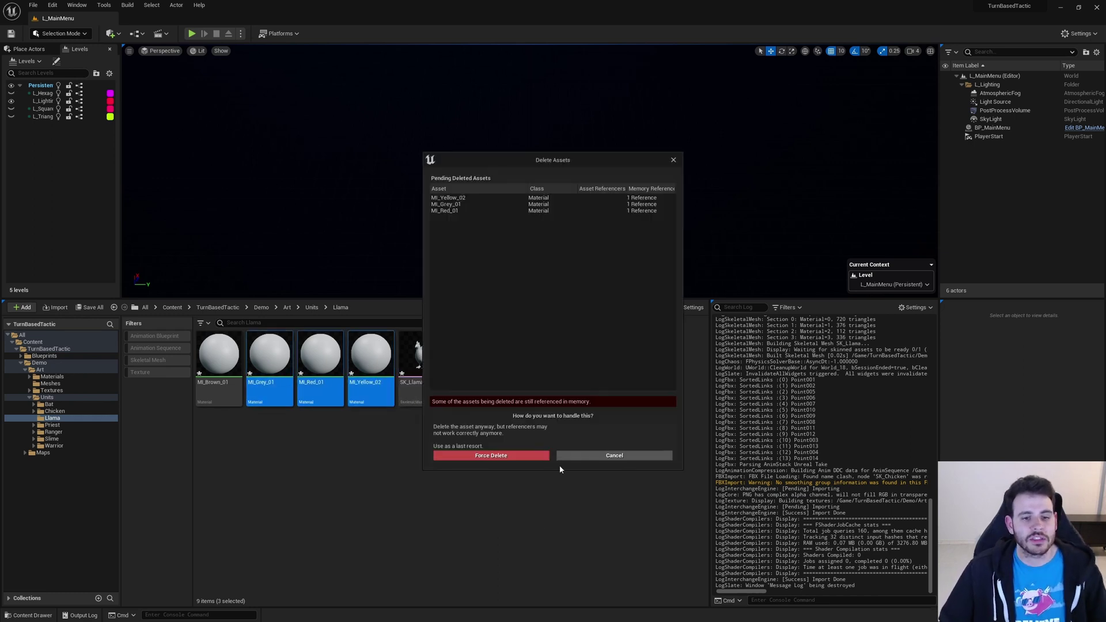
{"action": "left_click", "coordinate": [518, 455]}
Step: In the MI_Brown_01 material, insert a Multiply node with B set to 20 between the Param colour and Base Color
{"action": "double_click", "coordinate": [219, 360]}
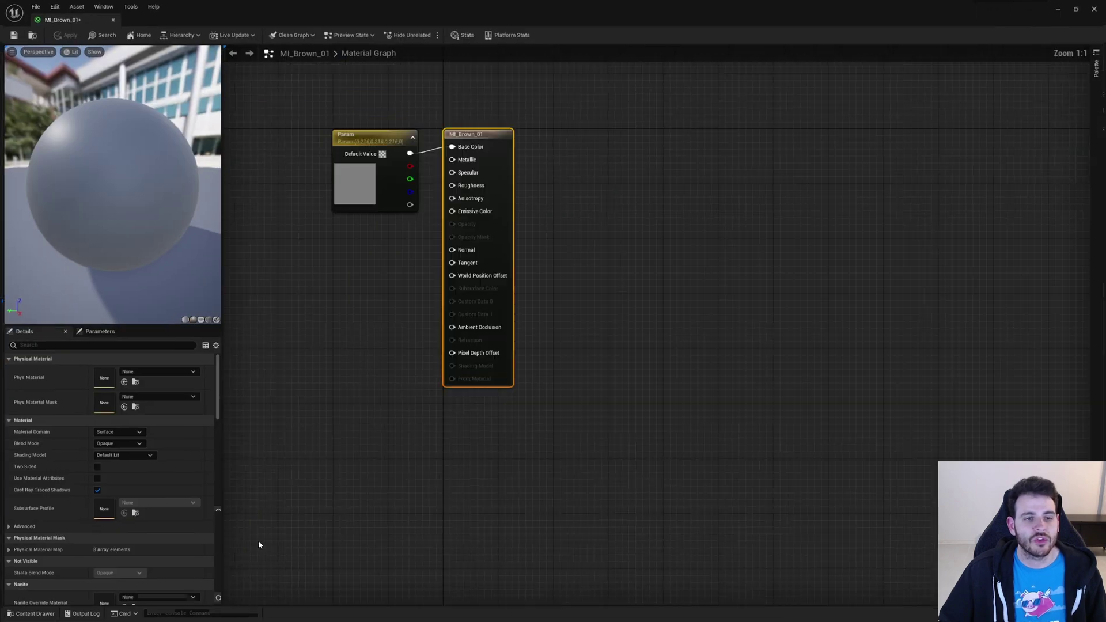
{"action": "left_click_drag", "start_coordinate": [597, 259], "coordinate": [412, 259]}
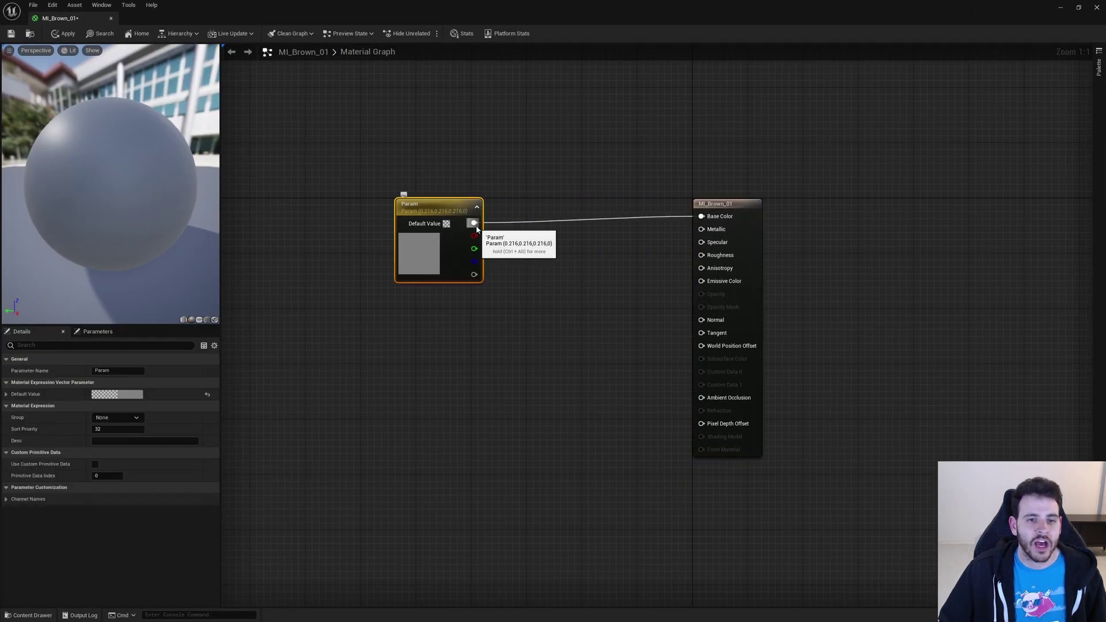
{"action": "left_click_drag", "start_coordinate": [476, 226], "coordinate": [519, 248]}
{"action": "type", "text": "*"}
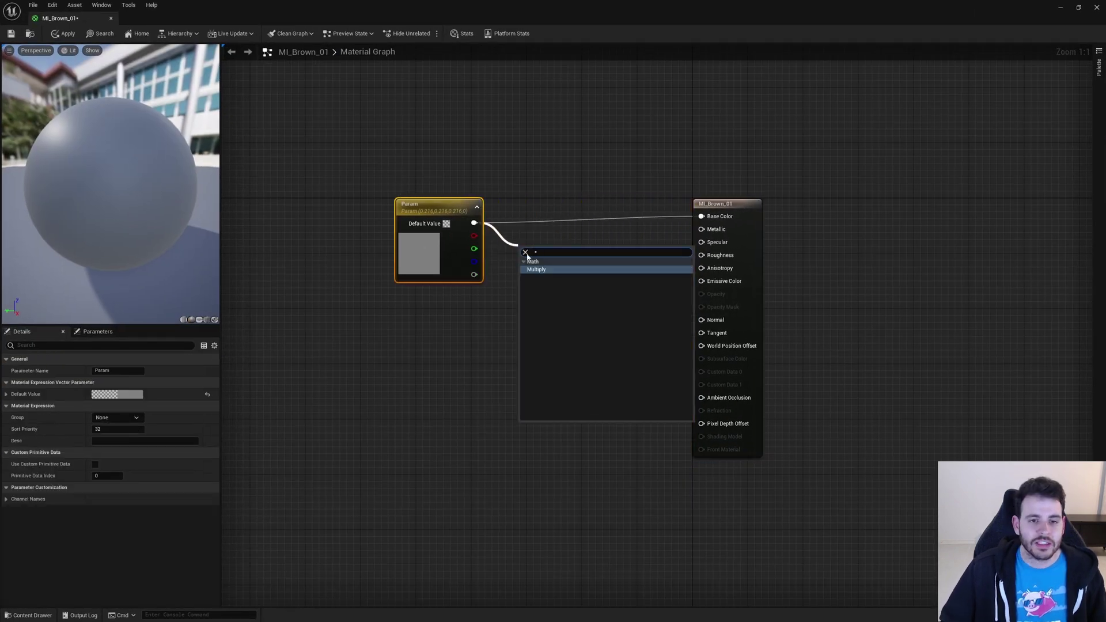
{"action": "left_click", "coordinate": [544, 269]}
{"action": "left_click", "coordinate": [544, 278]}
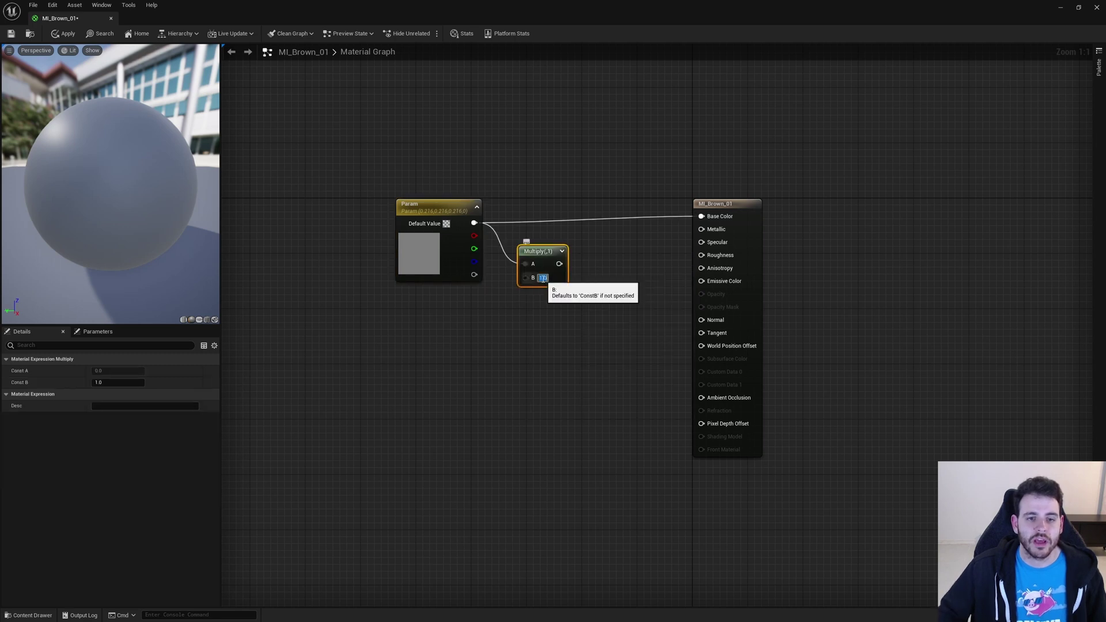
{"action": "left_click_drag", "start_coordinate": [562, 263], "coordinate": [701, 216]}
Step: Set the Param node's default colour to a fully bright, saturated orange, and save and close the MI_Brown_01 material
{"action": "left_click", "coordinate": [435, 206]}
{"action": "left_click", "coordinate": [107, 394]}
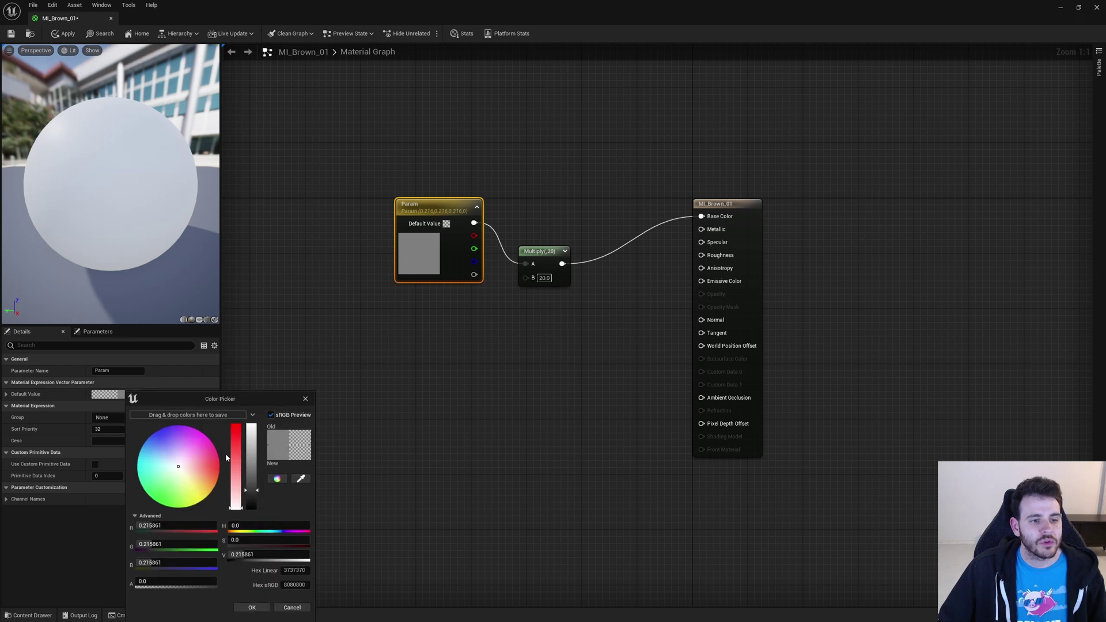
{"action": "left_click", "coordinate": [212, 493]}
{"action": "left_click_drag", "start_coordinate": [251, 490], "coordinate": [251, 426]}
{"action": "left_click_drag", "start_coordinate": [201, 478], "coordinate": [239, 487]}
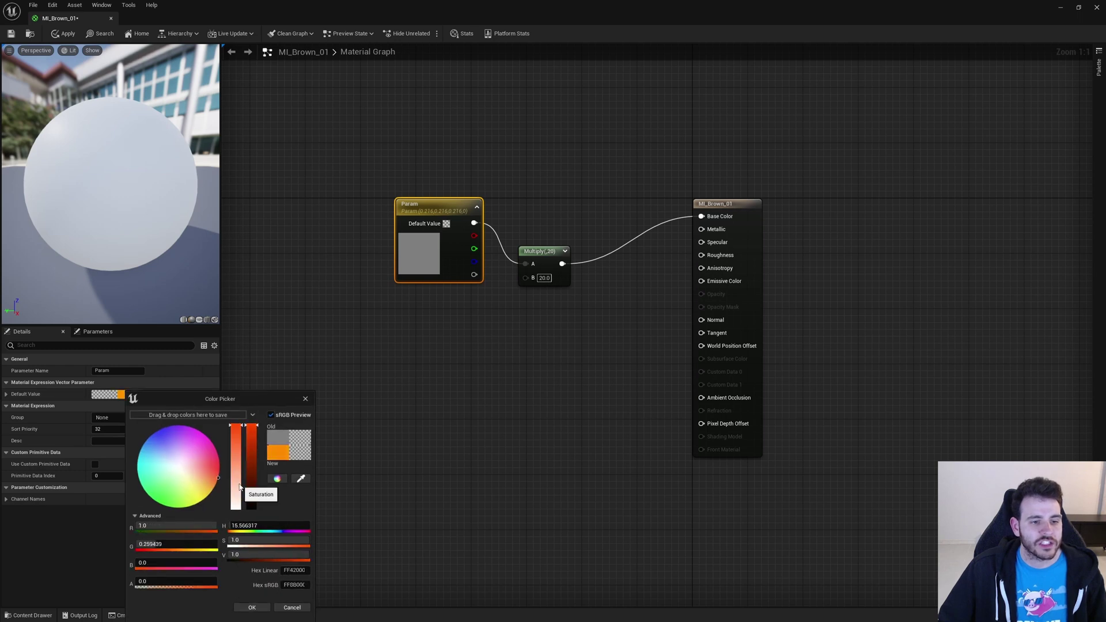
{"action": "left_click", "coordinate": [253, 607]}
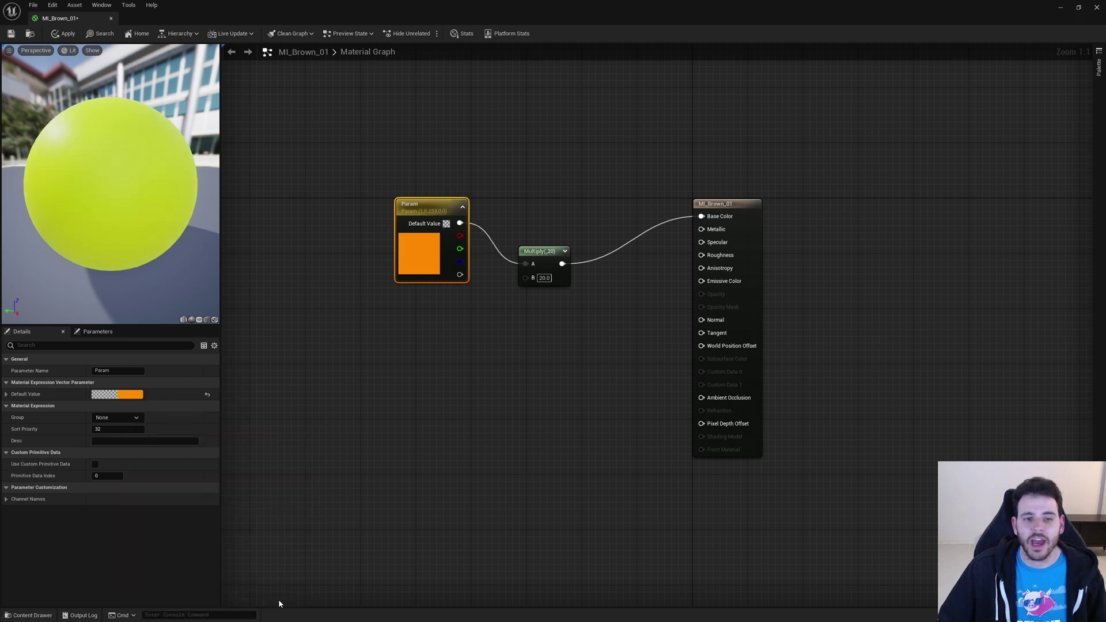
{"action": "left_click", "coordinate": [10, 34]}
{"action": "left_click", "coordinate": [111, 18]}
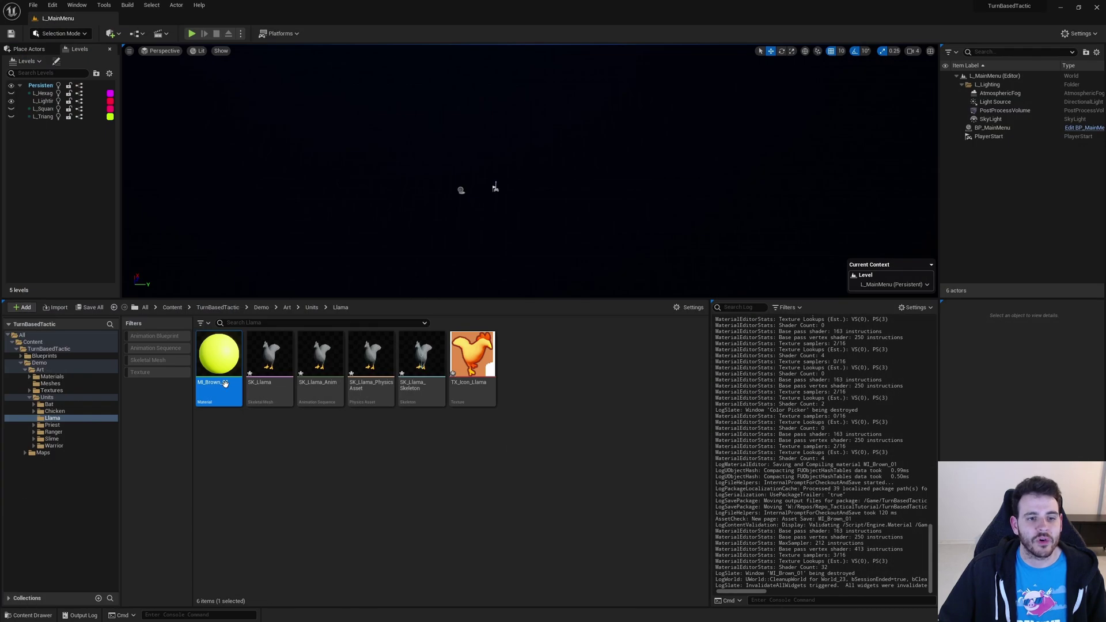
Step: Assign MI_Brown_01 to the empty material slots Element 0, 2 and 3 of SK_Llama, and save and close the mesh
{"action": "double_click", "coordinate": [275, 376]}
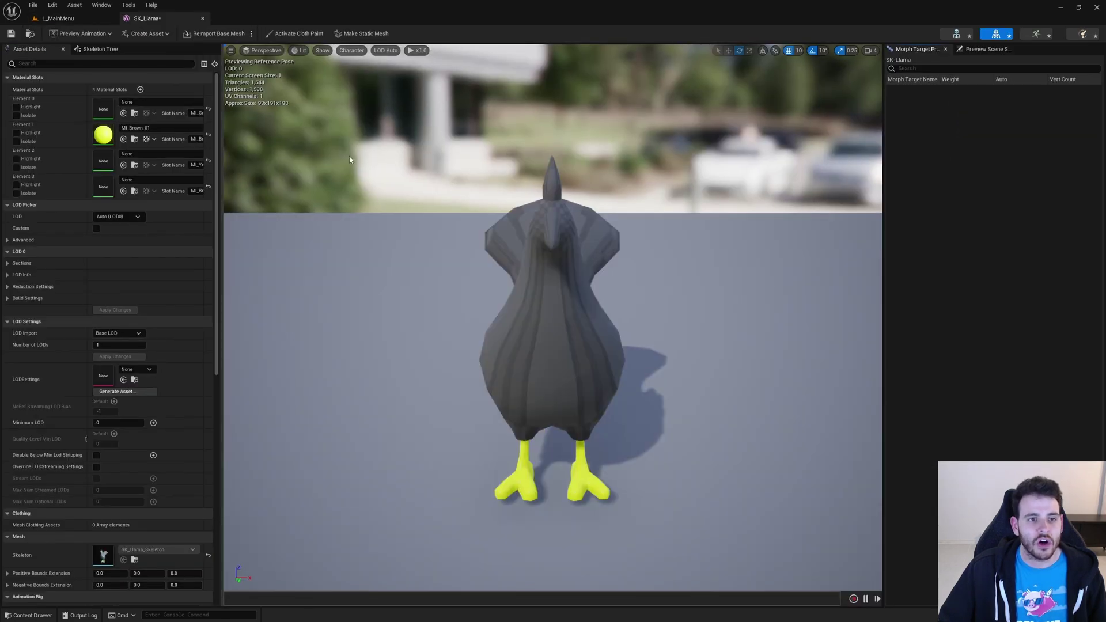
{"action": "left_click", "coordinate": [134, 139]}
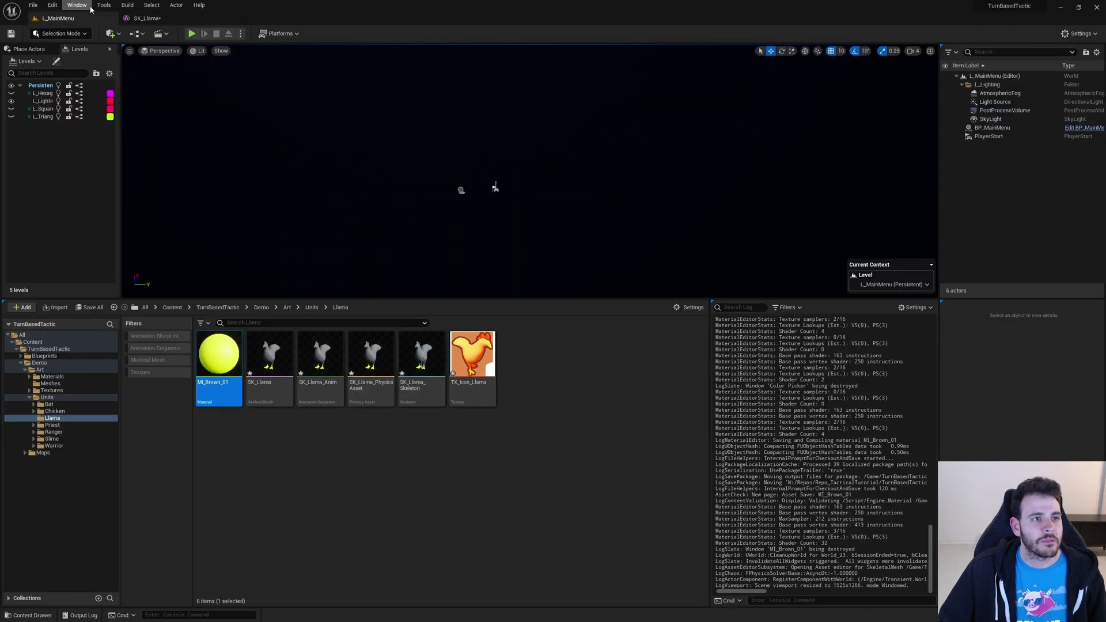
{"action": "left_click", "coordinate": [147, 18]}
{"action": "left_click", "coordinate": [124, 113]}
{"action": "left_click", "coordinate": [123, 165]}
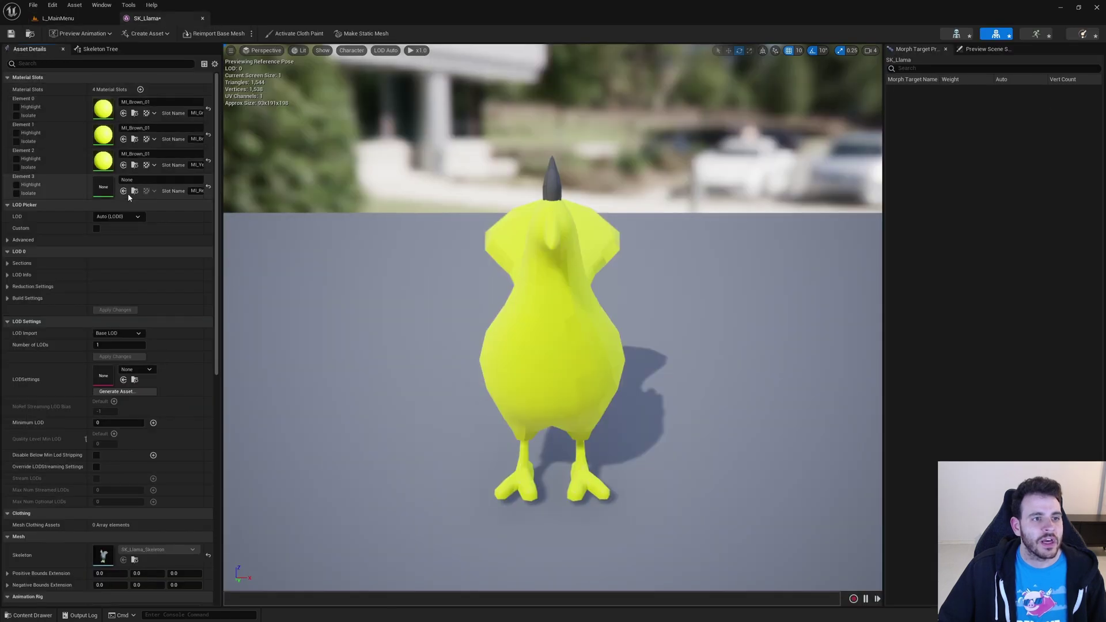
{"action": "left_click", "coordinate": [124, 191]}
{"action": "left_click_drag", "start_coordinate": [341, 217], "coordinate": [413, 277]}
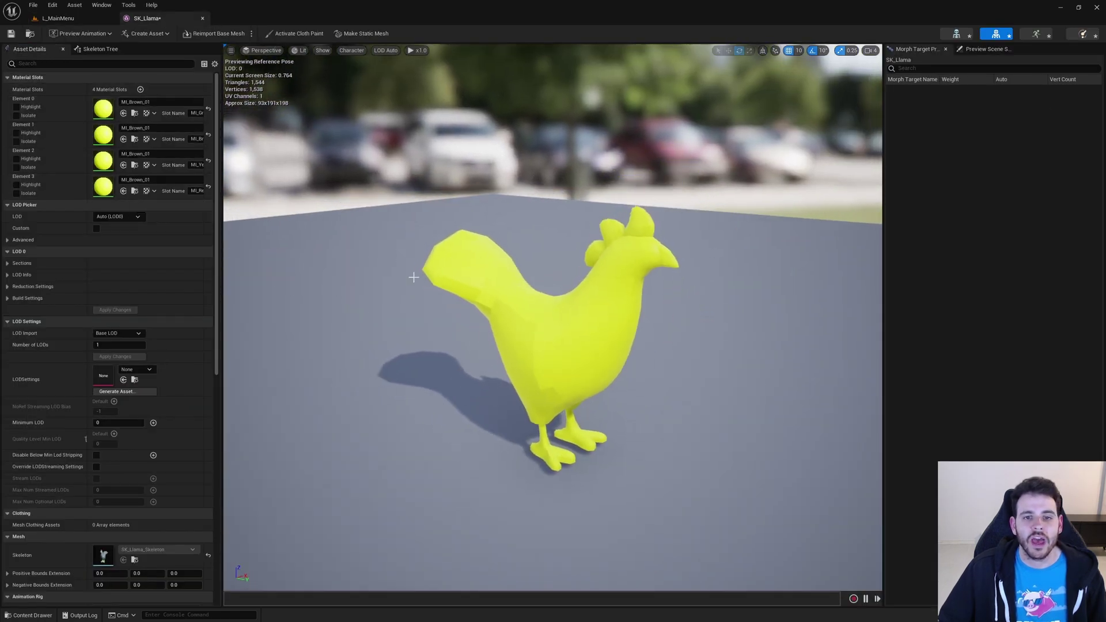
{"action": "middle_click", "coordinate": [167, 18]}
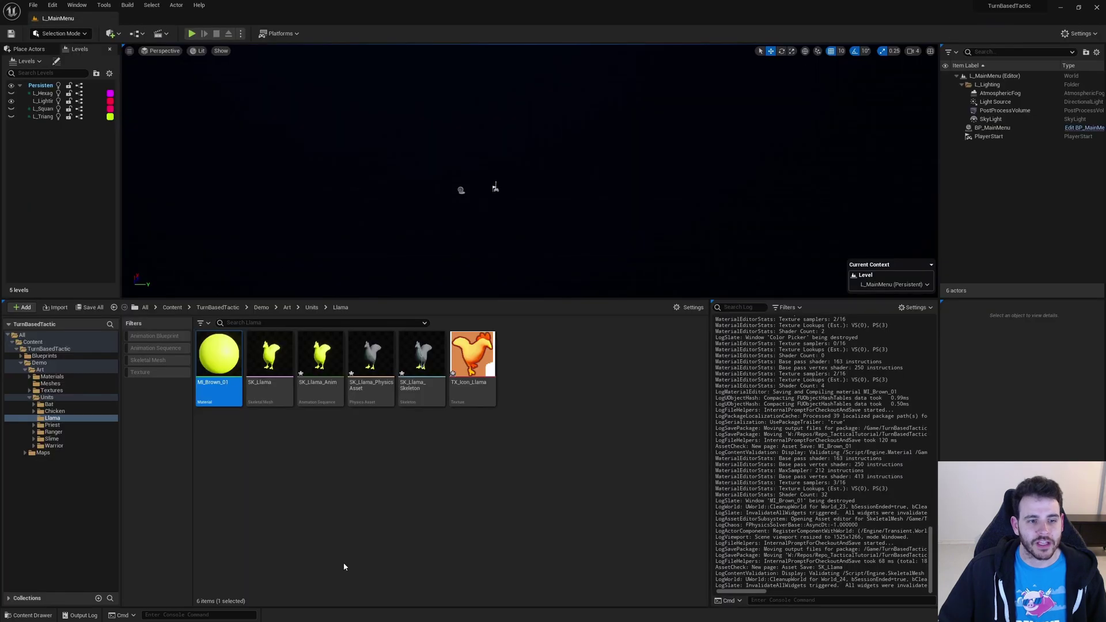
Step: Force delete the SK_Llama_Anim animation sequence and save all the remaining Llama assets
{"action": "left_click", "coordinate": [372, 375]}
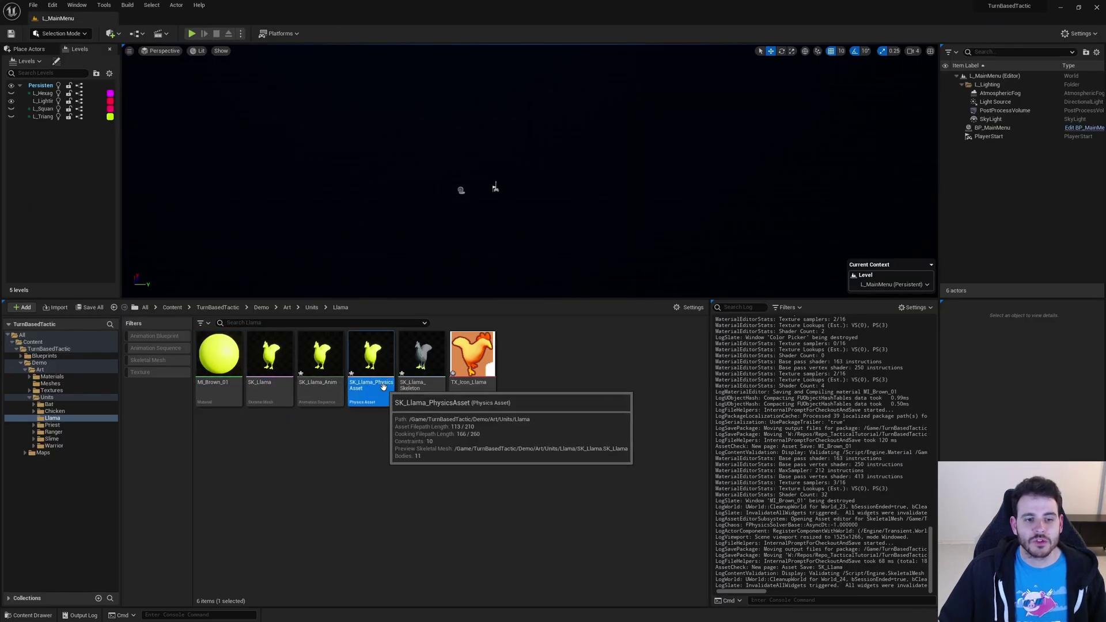
{"action": "left_click", "coordinate": [419, 387]}
{"action": "left_click", "coordinate": [309, 384]}
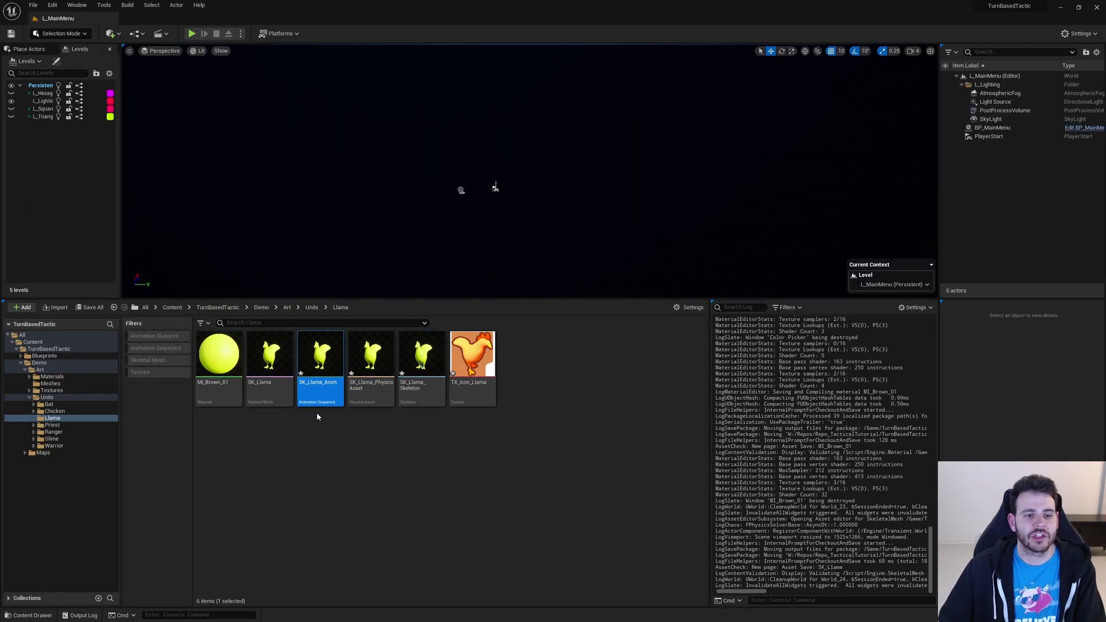
{"action": "key", "text": "Delete"}
{"action": "left_click", "coordinate": [507, 456]}
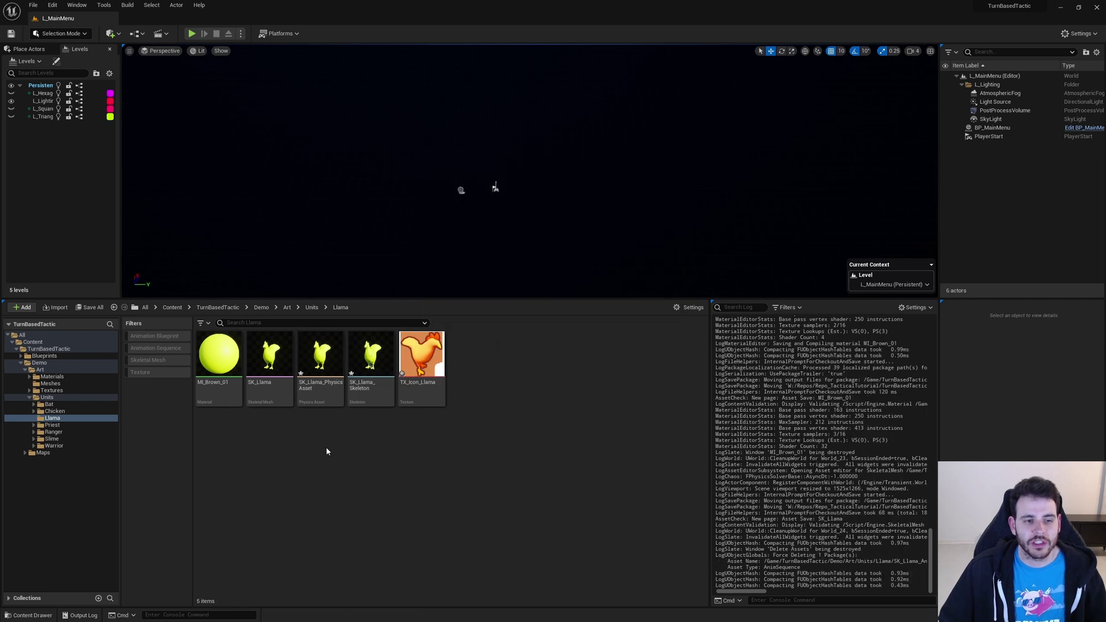
{"action": "left_click", "coordinate": [441, 396]}
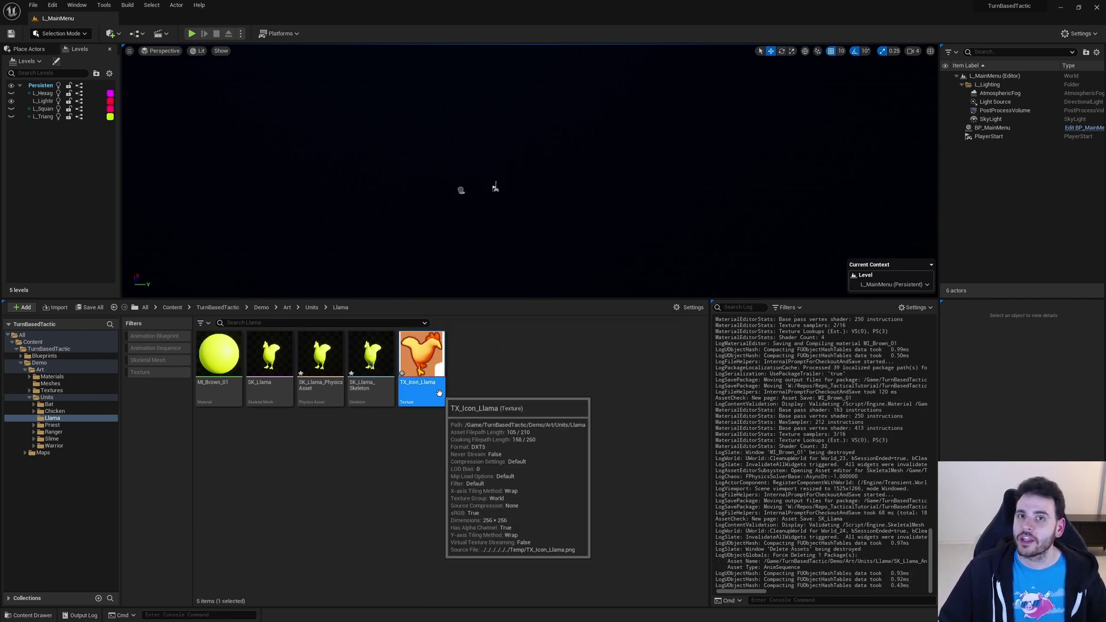
{"action": "left_click", "coordinate": [91, 307]}
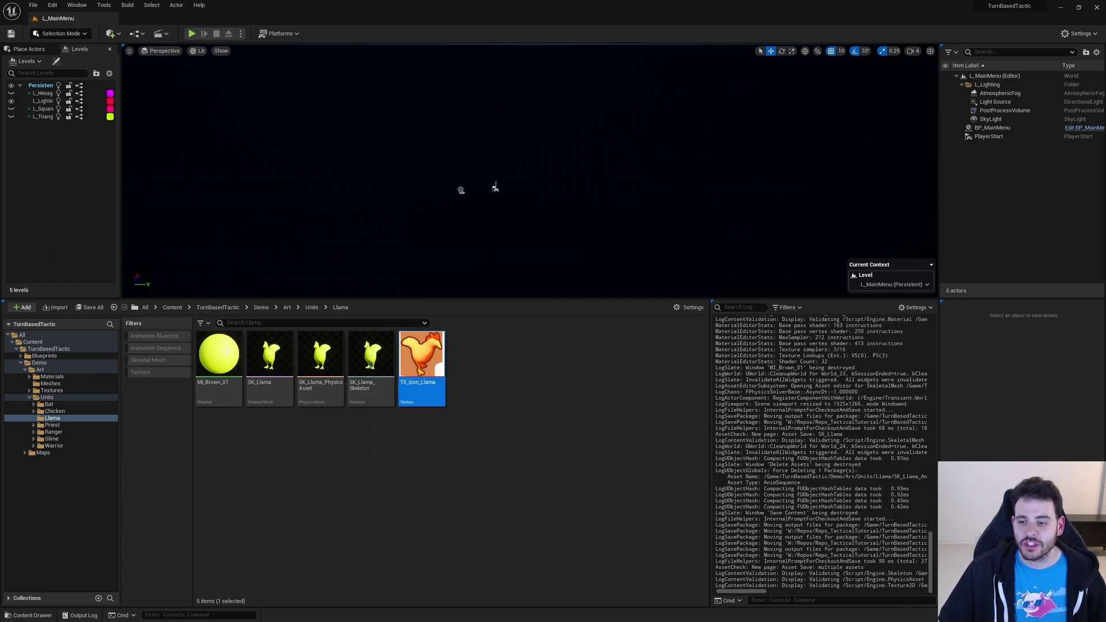
Step: Import the AN_Llama Attack, Death, Hit, Idle and Walk FBX files into the Llama folder using SK_Llama_Skeleton, and save them
{"action": "key", "text": "alt+Tab"}
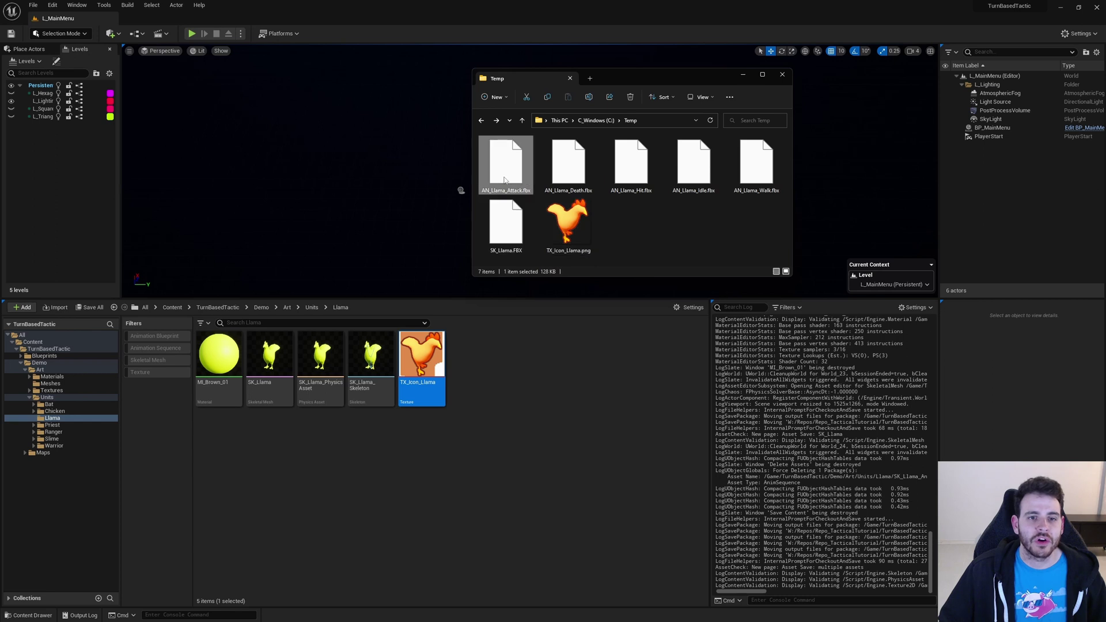
{"action": "left_click", "coordinate": [757, 164], "text": "shift"}
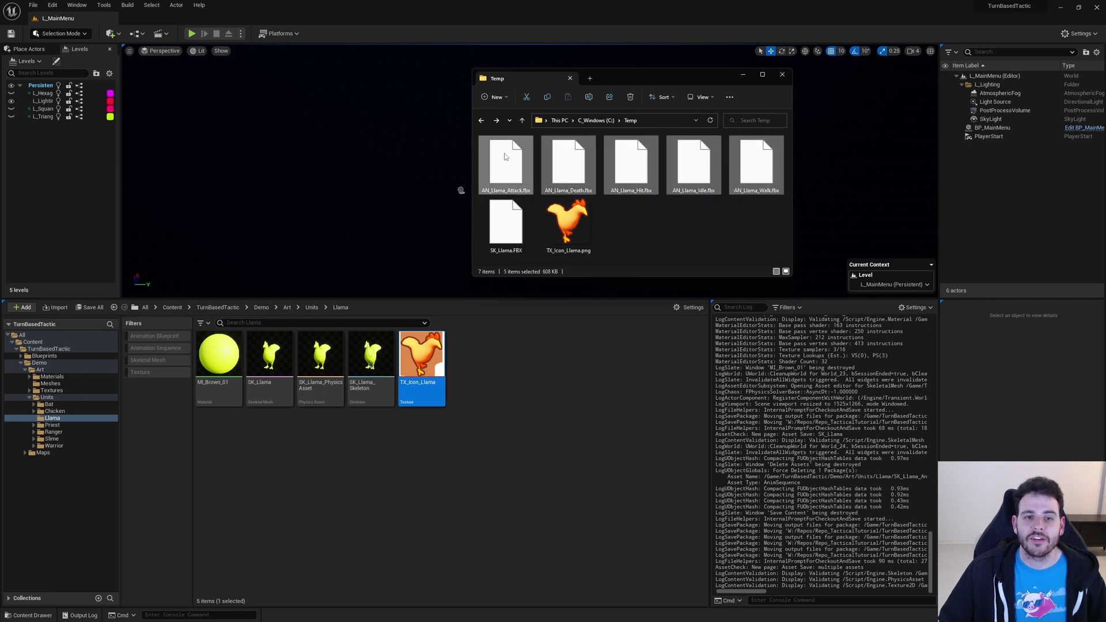
{"action": "left_click_drag", "start_coordinate": [506, 159], "coordinate": [489, 407]}
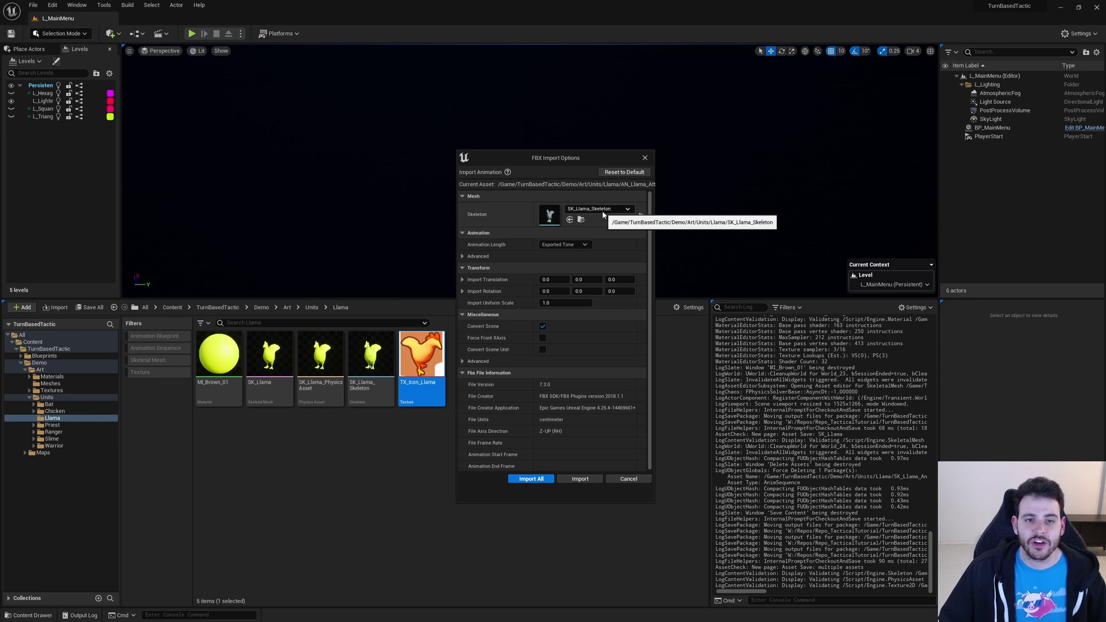
{"action": "left_click", "coordinate": [530, 479]}
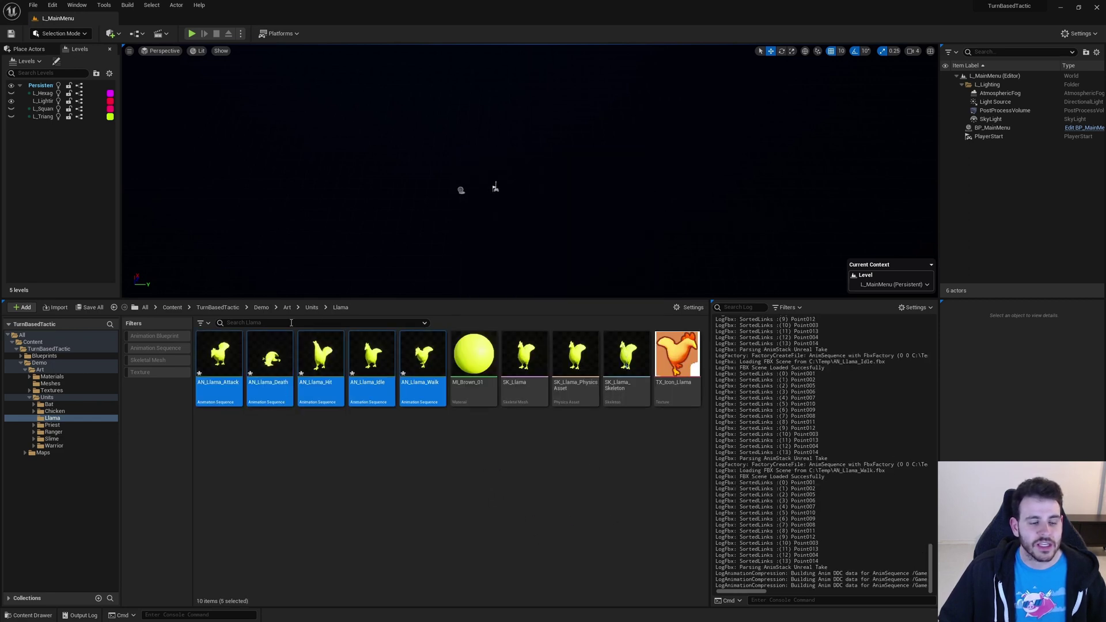
{"action": "left_click", "coordinate": [90, 307]}
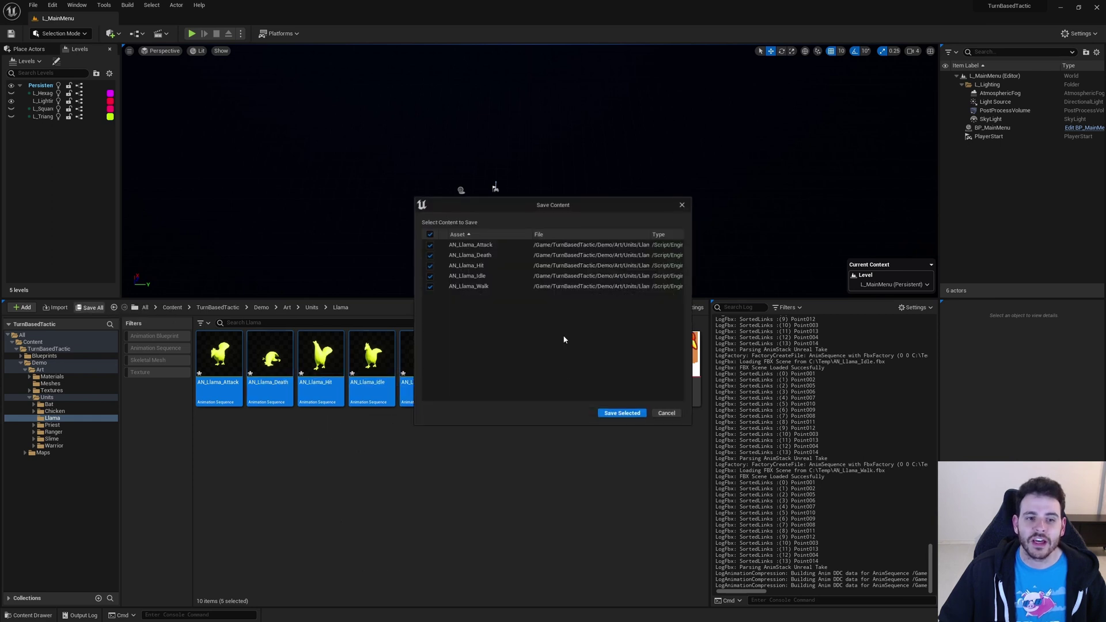
{"action": "left_click", "coordinate": [622, 412]}
{"action": "left_click", "coordinate": [653, 457]}
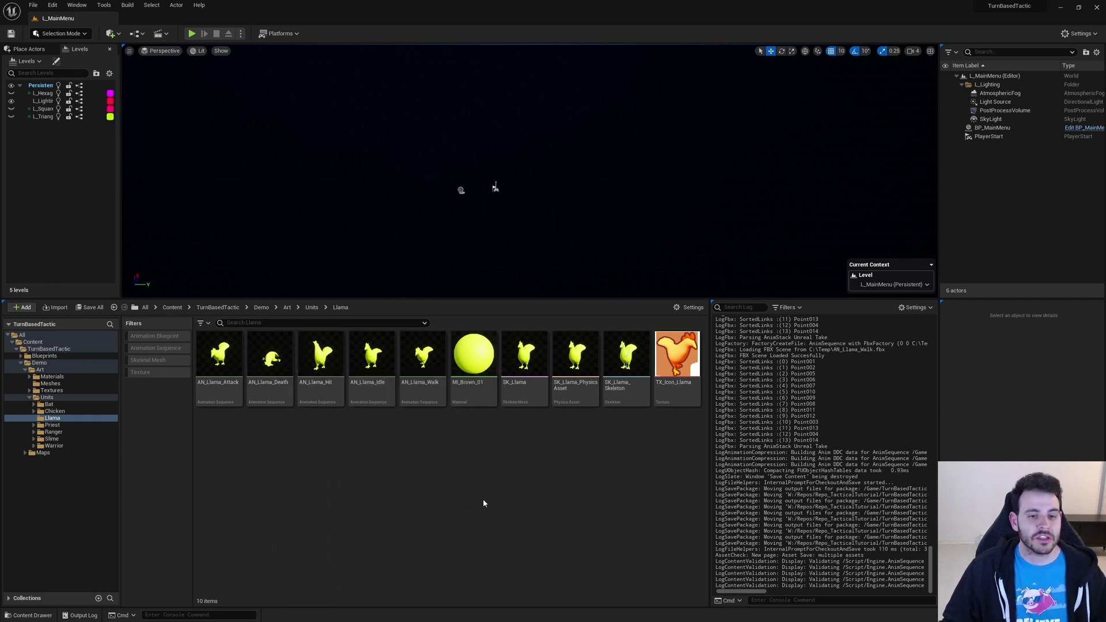
Step: Create an Animation Blueprint named ABP_Llama from the SK_Llama skeletal mesh and save it
{"action": "right_click", "coordinate": [529, 377]}
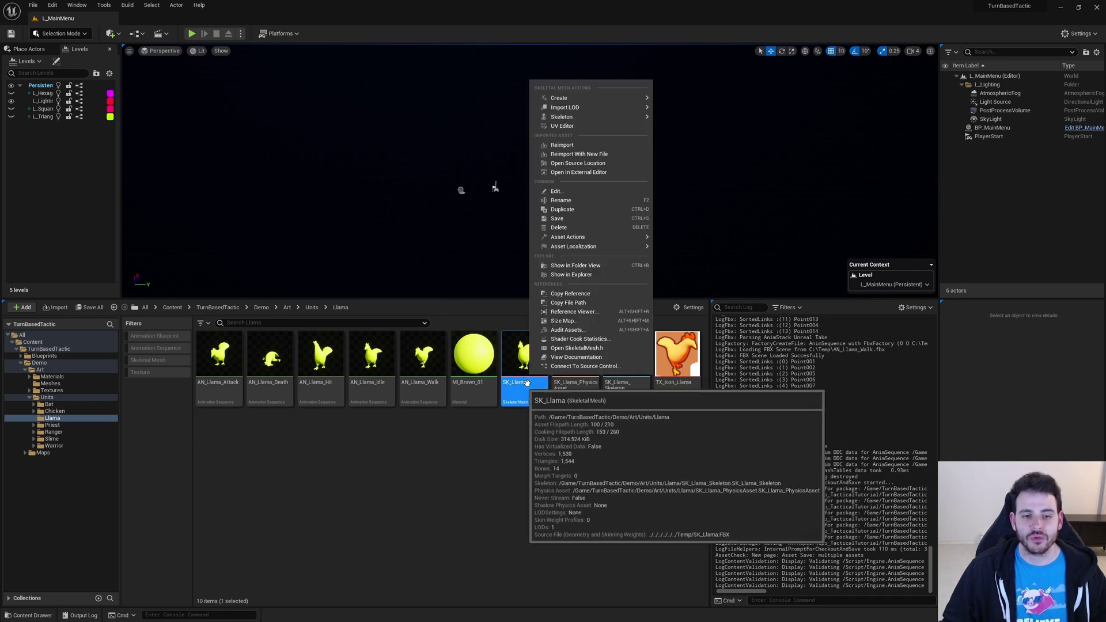
{"action": "mouse_move", "coordinate": [578, 96]}
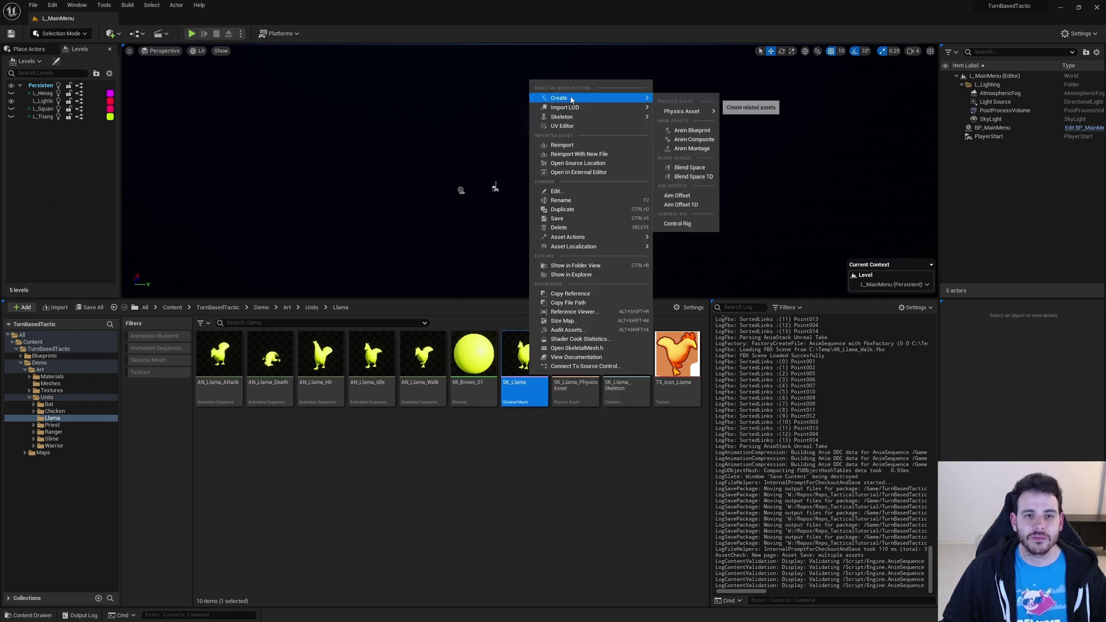
{"action": "left_click", "coordinate": [696, 134]}
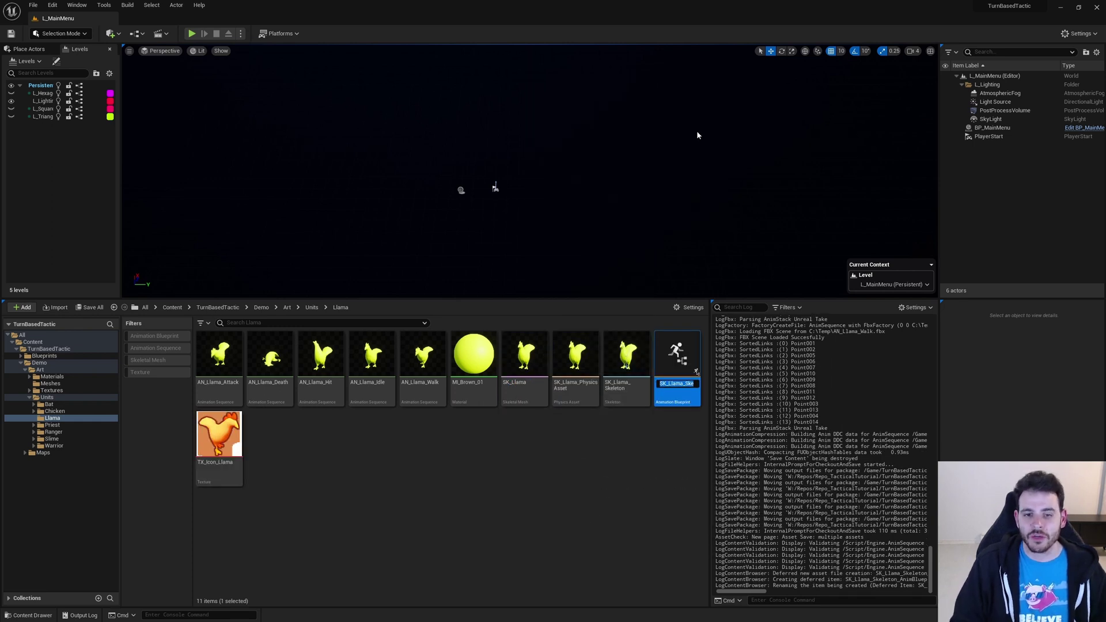
{"action": "type", "text": "ABP_Lla"}
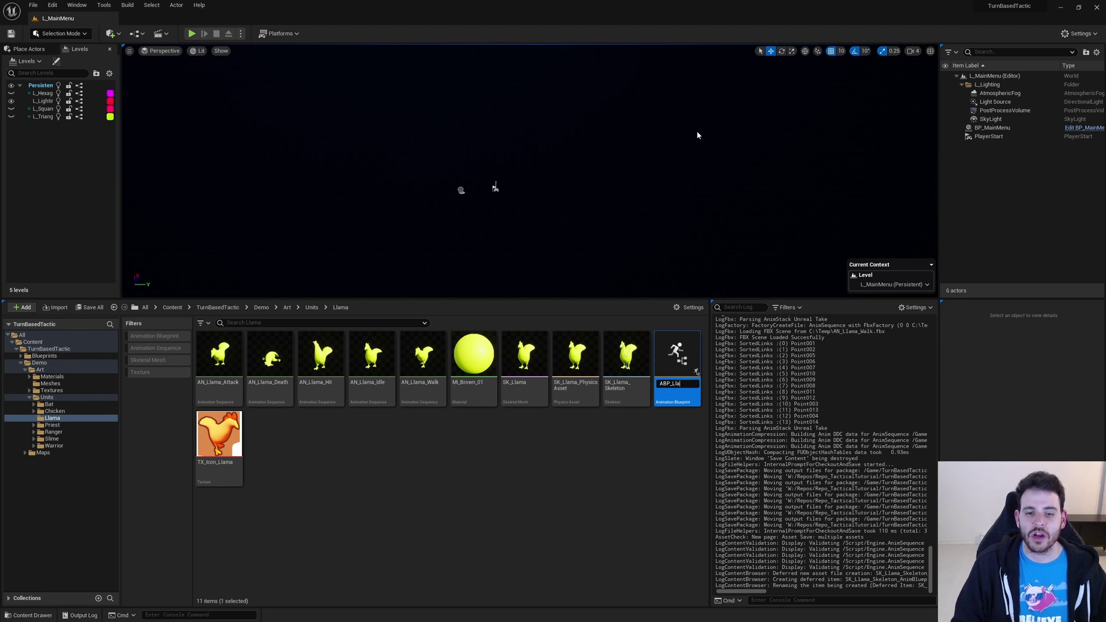
{"action": "type", "text": "ma"}
{"action": "key", "text": "Return"}
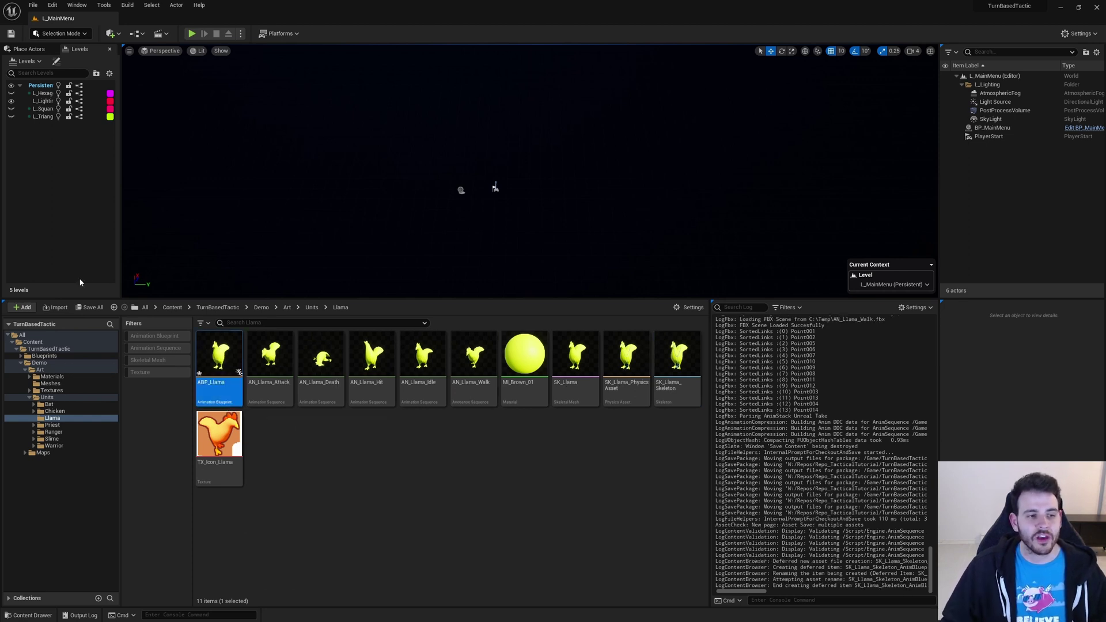
{"action": "left_click", "coordinate": [82, 308]}
{"action": "left_click", "coordinate": [621, 413]}
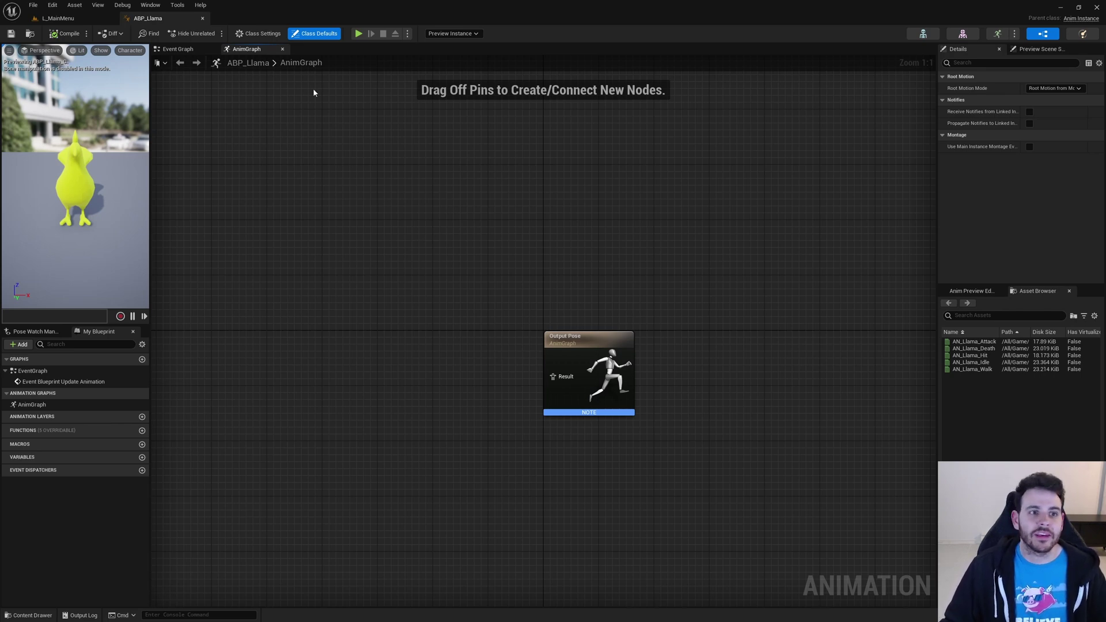
Step: Add the BPI_UnitAnimation interface in the class settings of ABP_Llama
{"action": "left_click", "coordinate": [258, 34]}
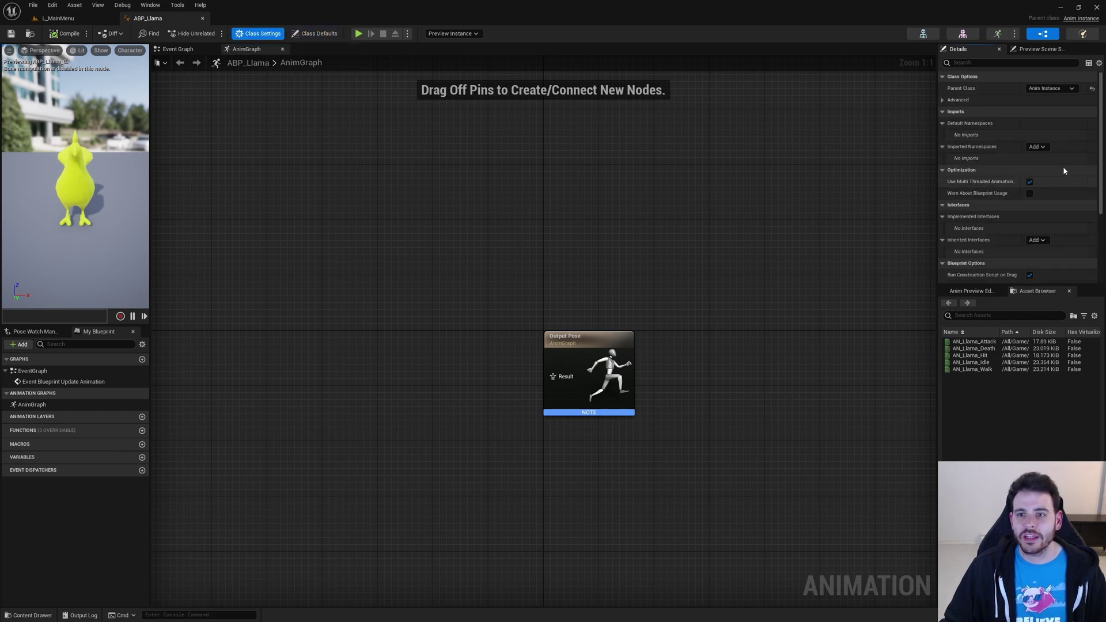
{"action": "left_click", "coordinate": [1034, 241]}
{"action": "type", "text": "bp"}
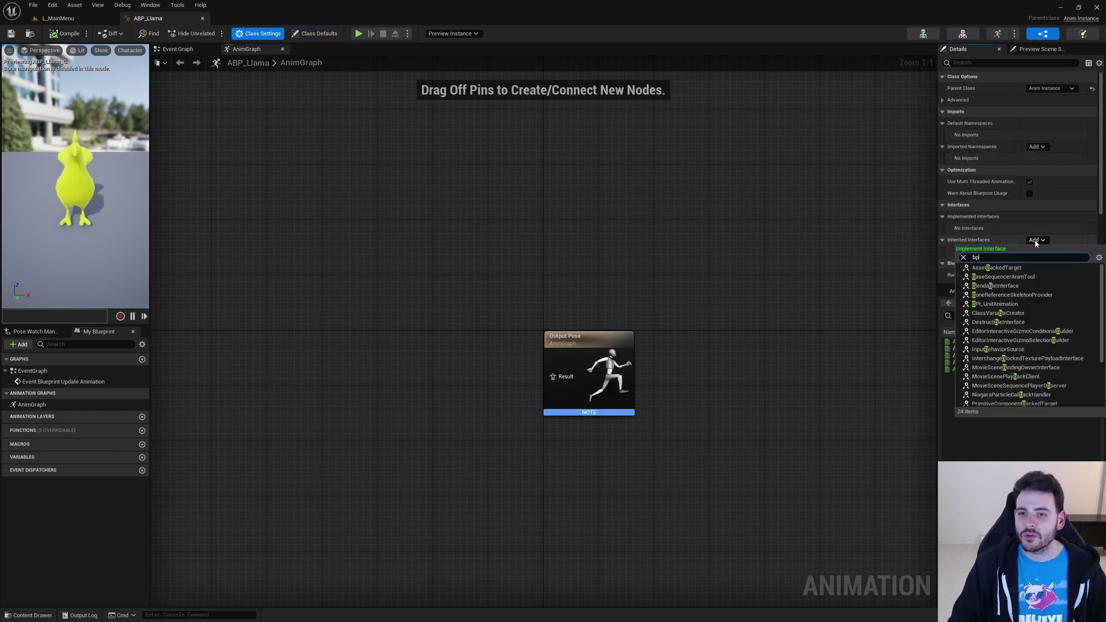
{"action": "type", "text": "i_"}
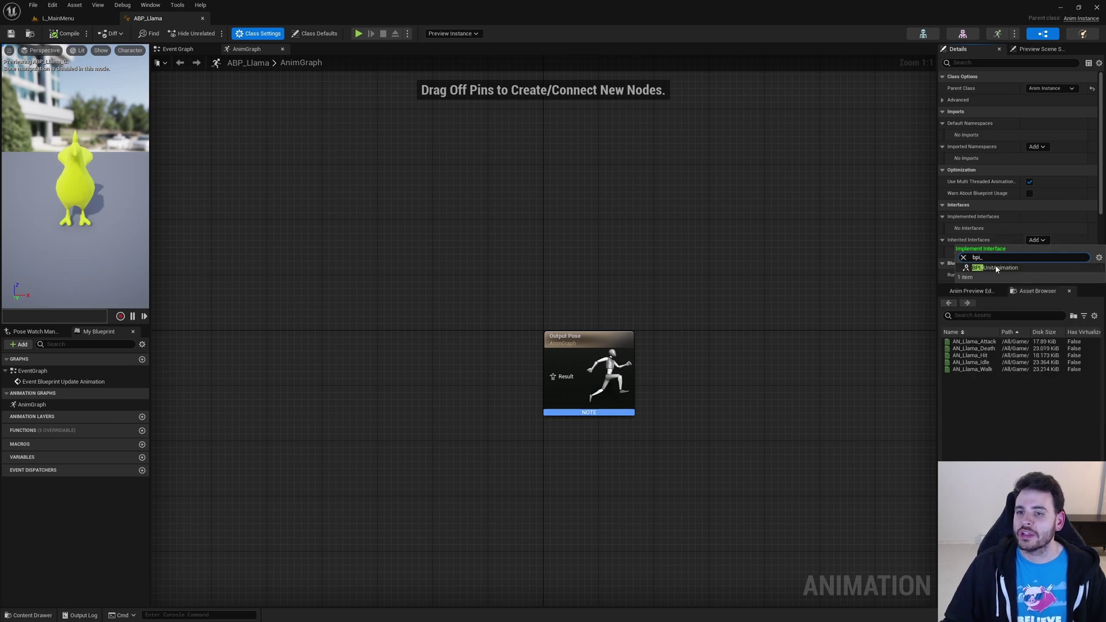
{"action": "left_click", "coordinate": [994, 268]}
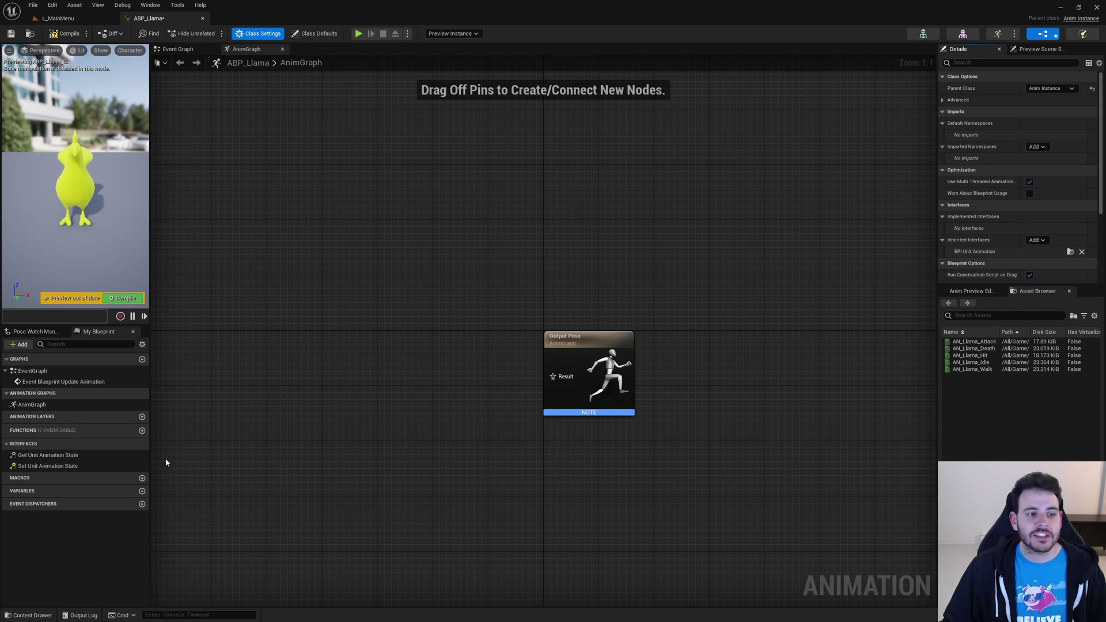
Step: Review the Get Unit Animation State and Set Unit Animation State interface functions of ABP_Llama
{"action": "left_click", "coordinate": [69, 455]}
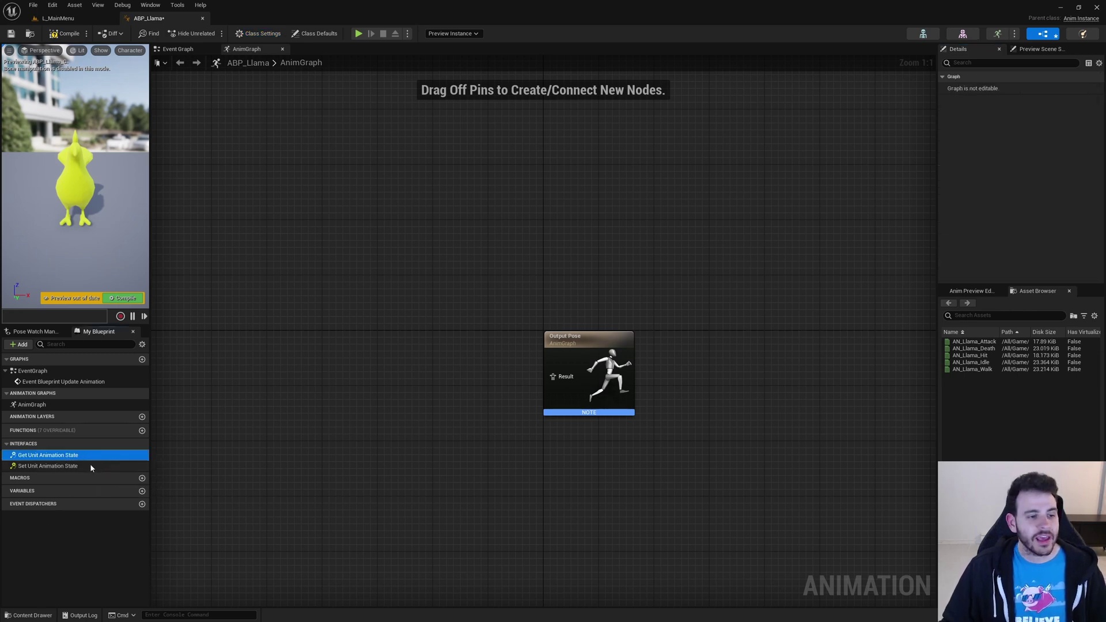
{"action": "left_click", "coordinate": [90, 465]}
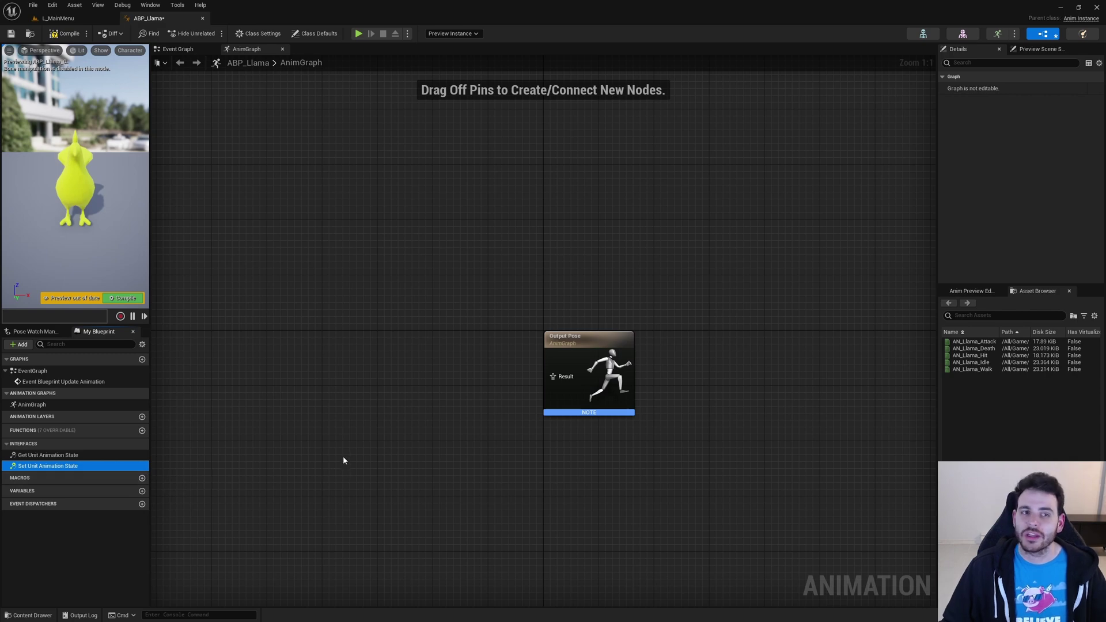
{"action": "left_click", "coordinate": [91, 455]}
{"action": "left_click", "coordinate": [91, 465]}
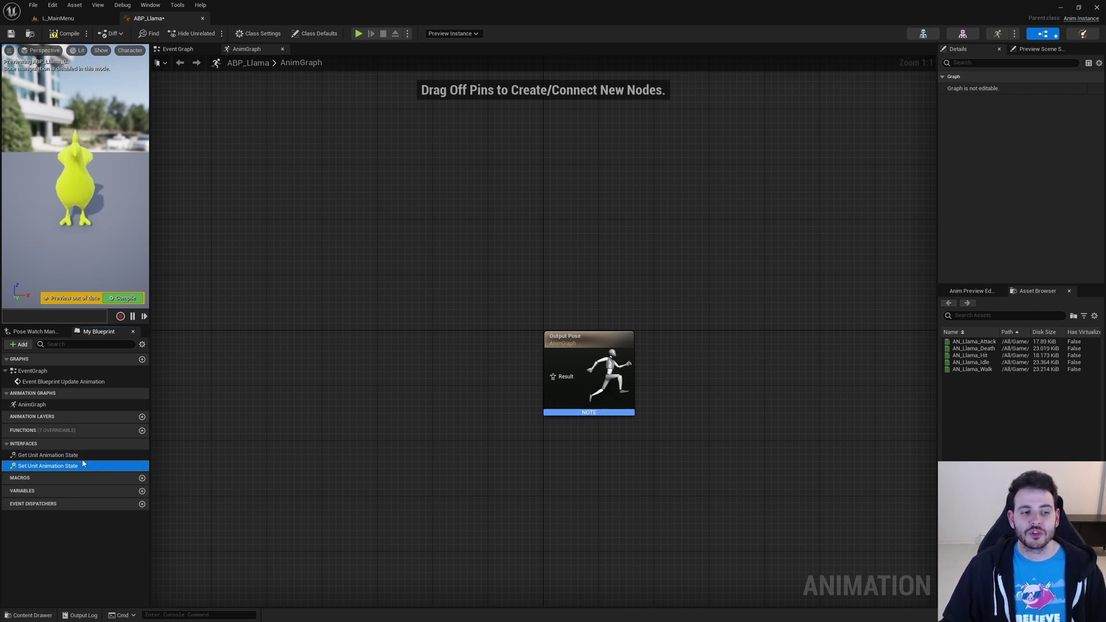
{"action": "left_click", "coordinate": [91, 455]}
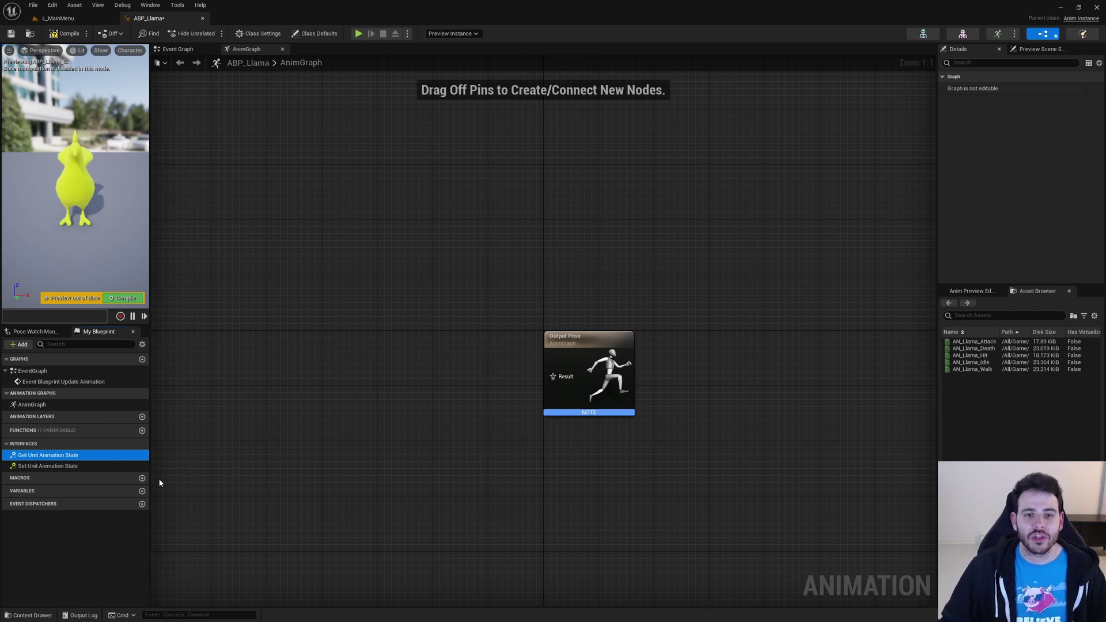
{"action": "left_click", "coordinate": [465, 386]}
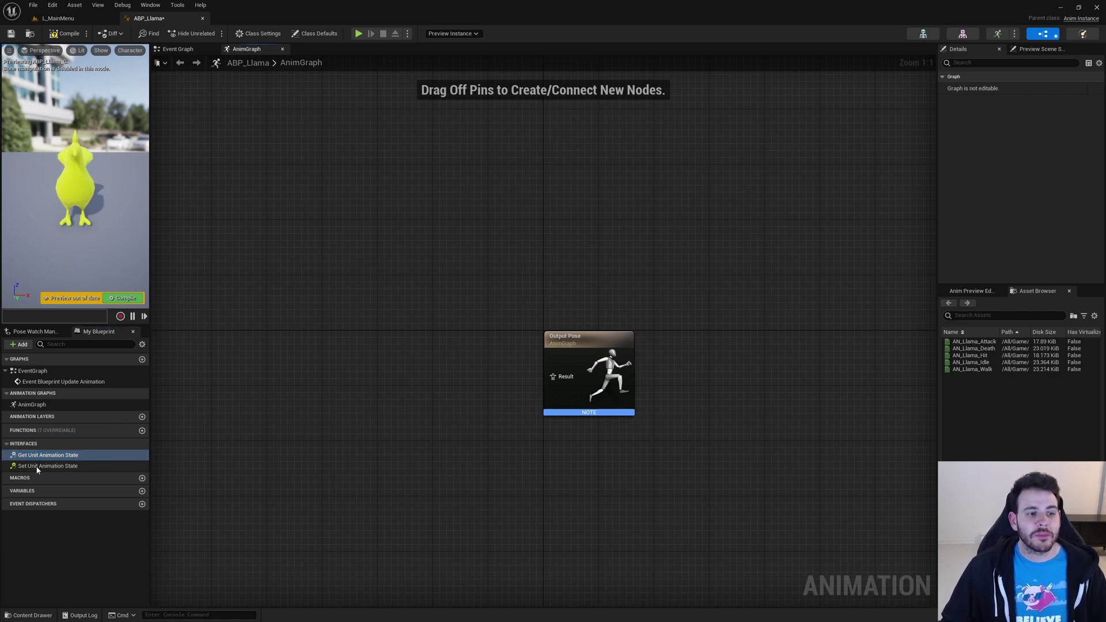
Step: Delete the two default nodes from ABP_Llama's Event Graph and compile the blueprint
{"action": "left_click", "coordinate": [178, 49]}
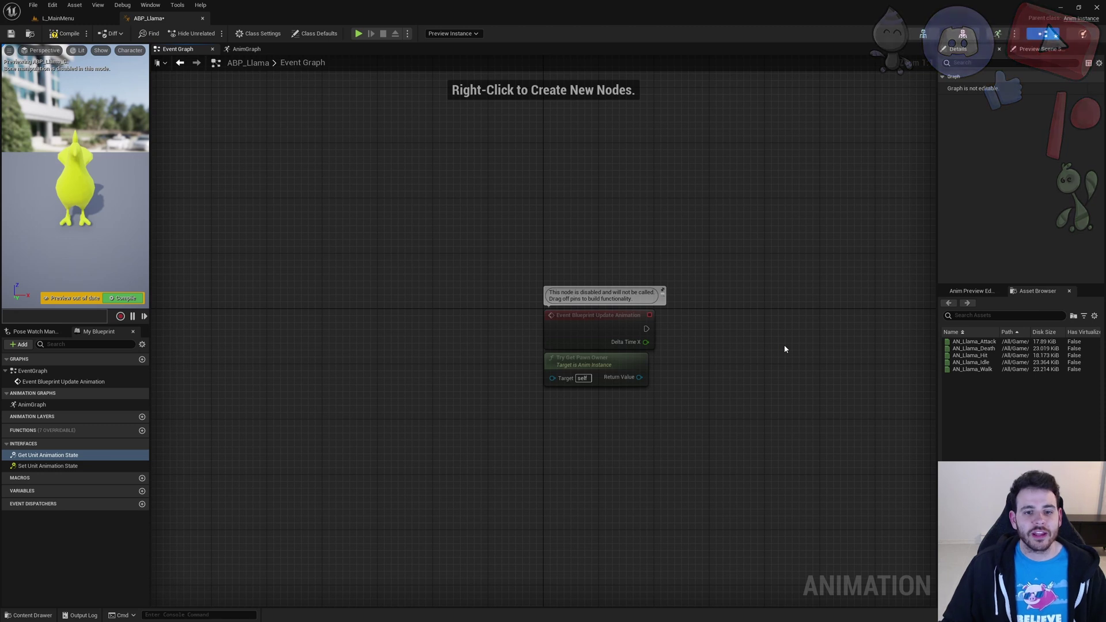
{"action": "left_click_drag", "start_coordinate": [768, 447], "coordinate": [514, 238]}
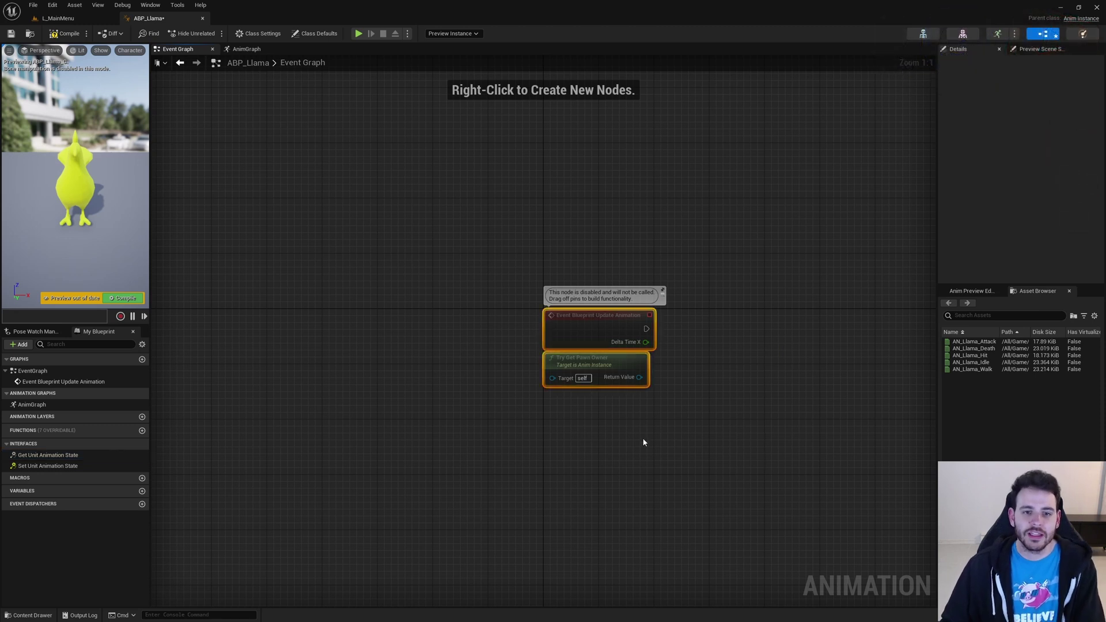
{"action": "key", "text": "Delete"}
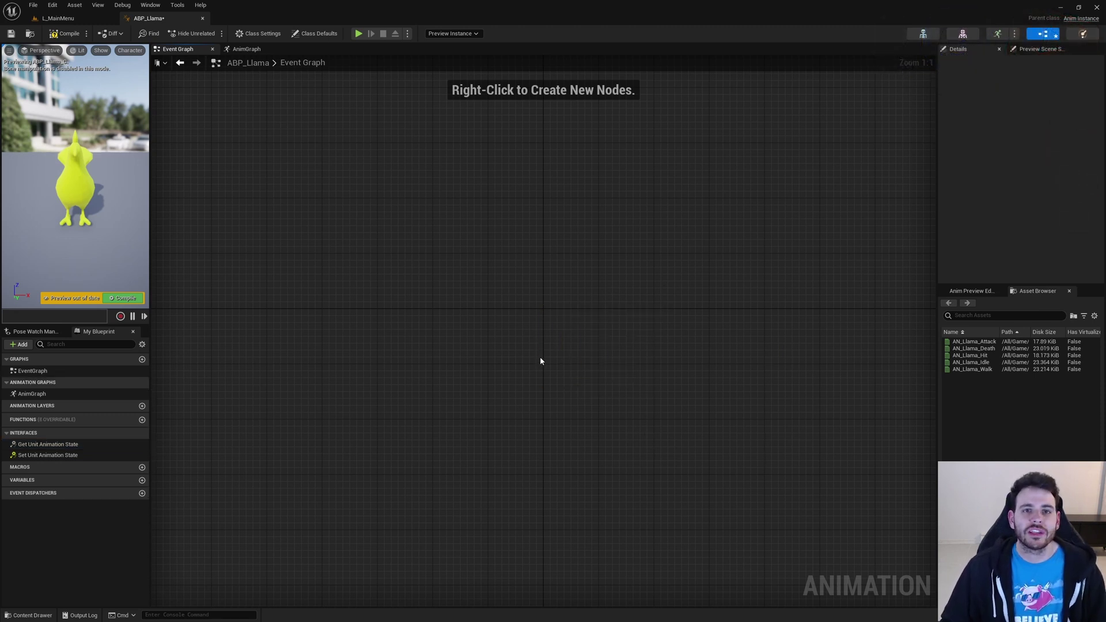
{"action": "left_click", "coordinate": [66, 34]}
Step: Open the ABP_Ranger animation blueprint from the Ranger unit's Animation Blueprints folder and bring up its full Event Graph
{"action": "left_click", "coordinate": [65, 19]}
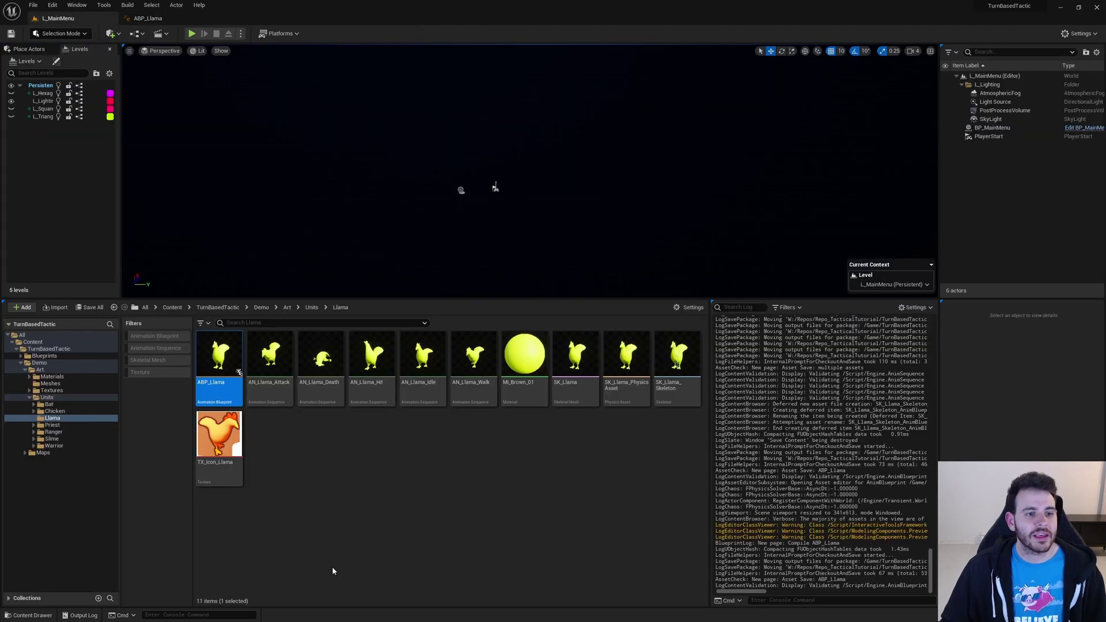
{"action": "left_click", "coordinate": [112, 432]}
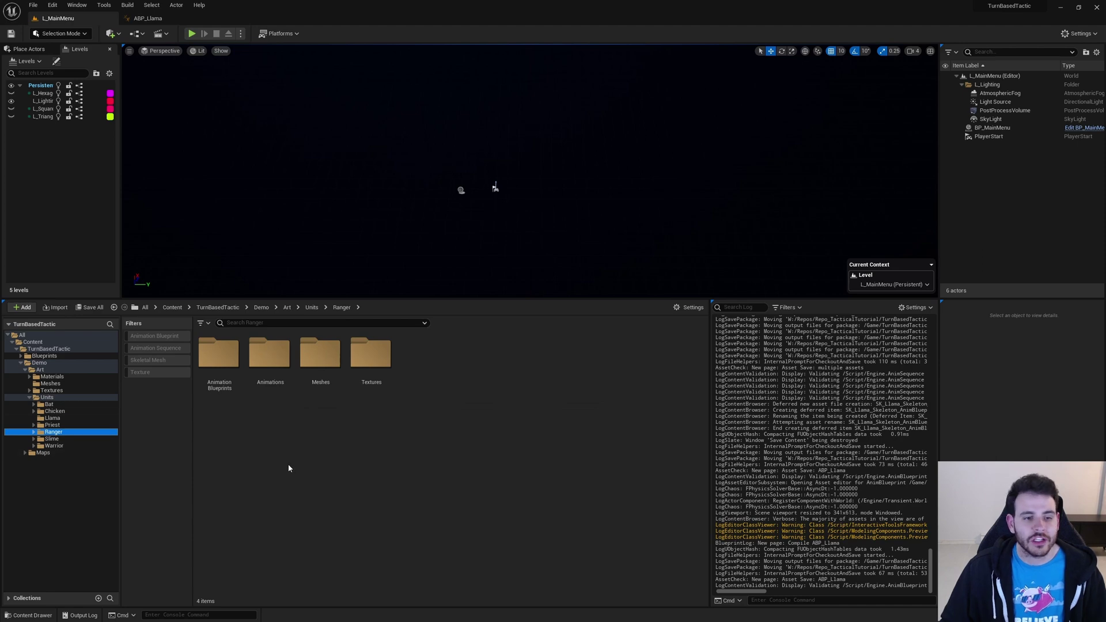
{"action": "double_click", "coordinate": [218, 369]}
{"action": "double_click", "coordinate": [218, 368]}
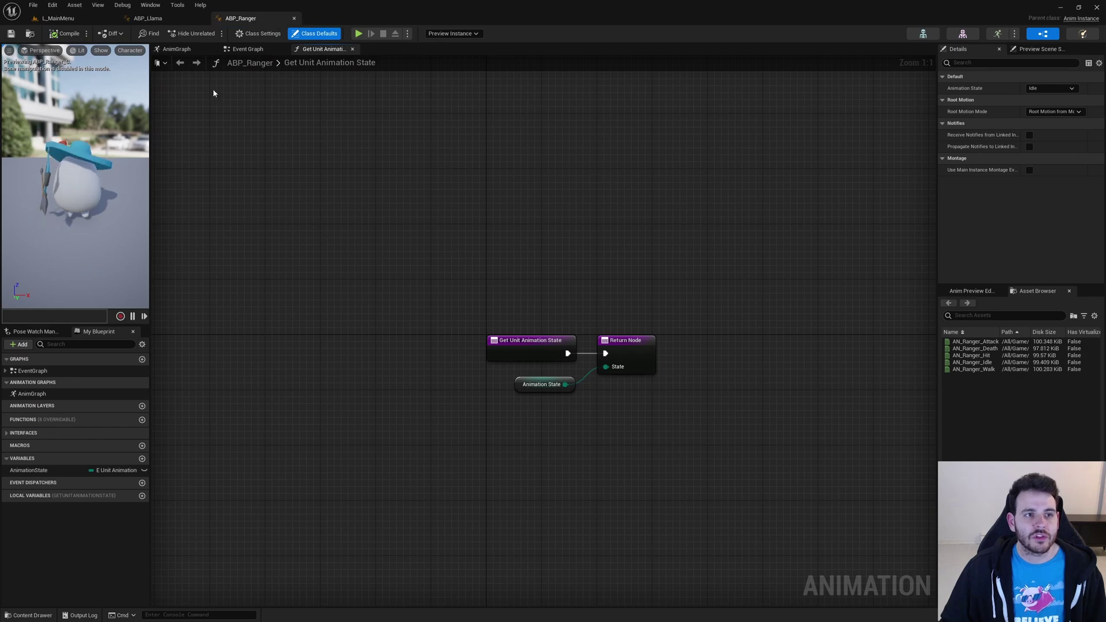
{"action": "left_click", "coordinate": [247, 49]}
{"action": "scroll", "coordinate": [382, 317], "scroll_direction": "down", "scroll_amount": 4}
{"action": "scroll", "coordinate": [385, 316], "scroll_direction": "down", "scroll_amount": 1}
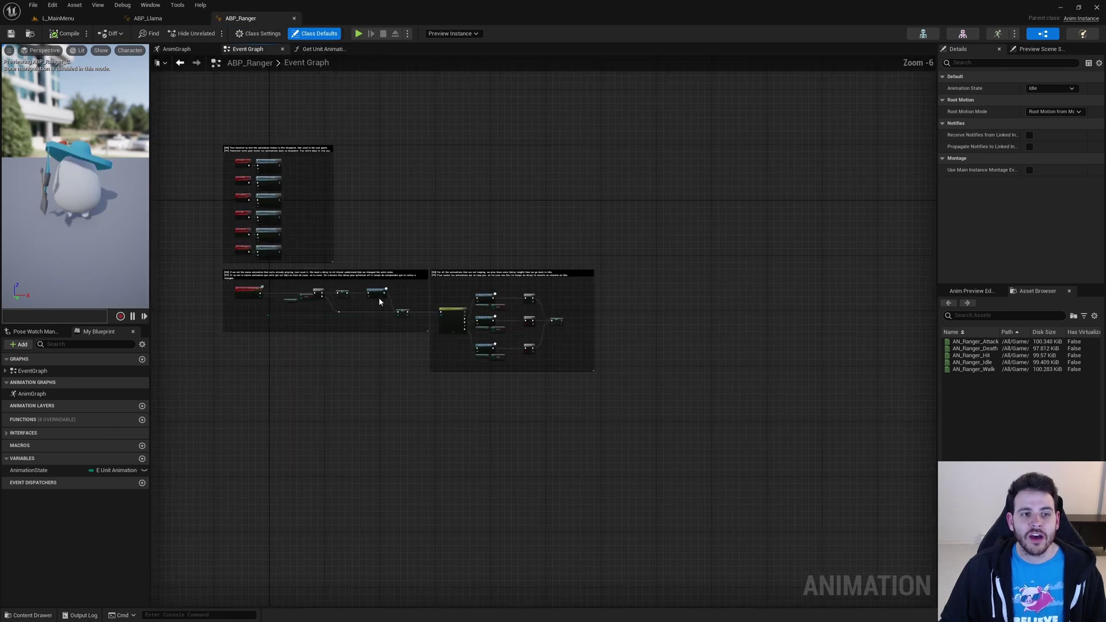
Step: Copy all Event Graph nodes of ABP_Ranger into the Event Graph of ABP_Llama and compile it
{"action": "right_click_drag", "start_coordinate": [385, 316], "coordinate": [484, 344]}
{"action": "left_click_drag", "start_coordinate": [250, 136], "coordinate": [718, 449]}
{"action": "left_click", "coordinate": [155, 19]}
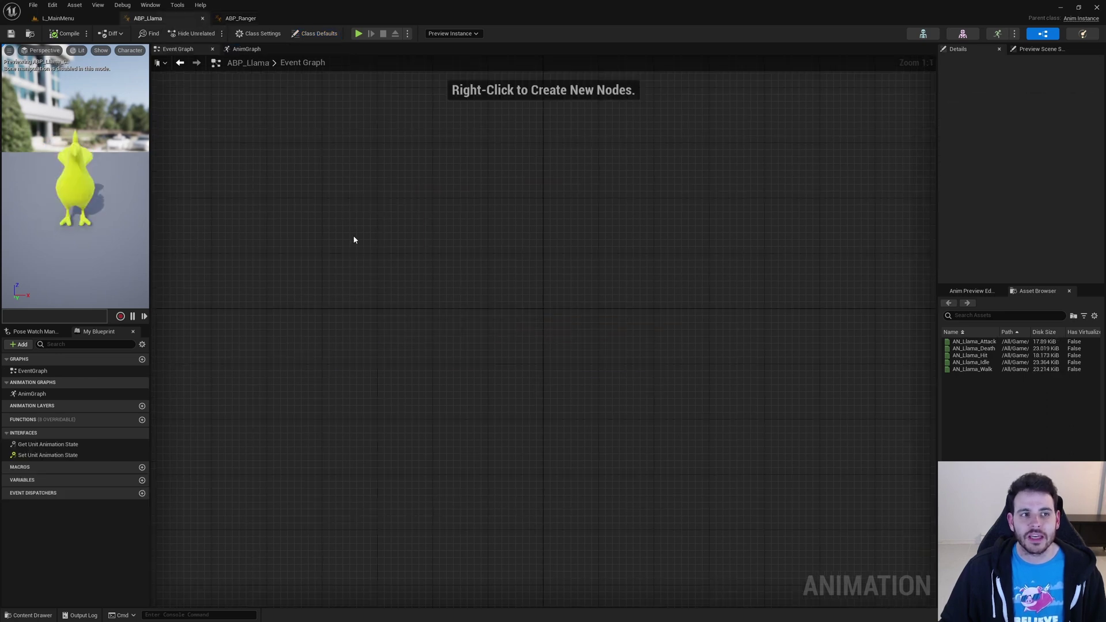
{"action": "key", "text": "ctrl+v"}
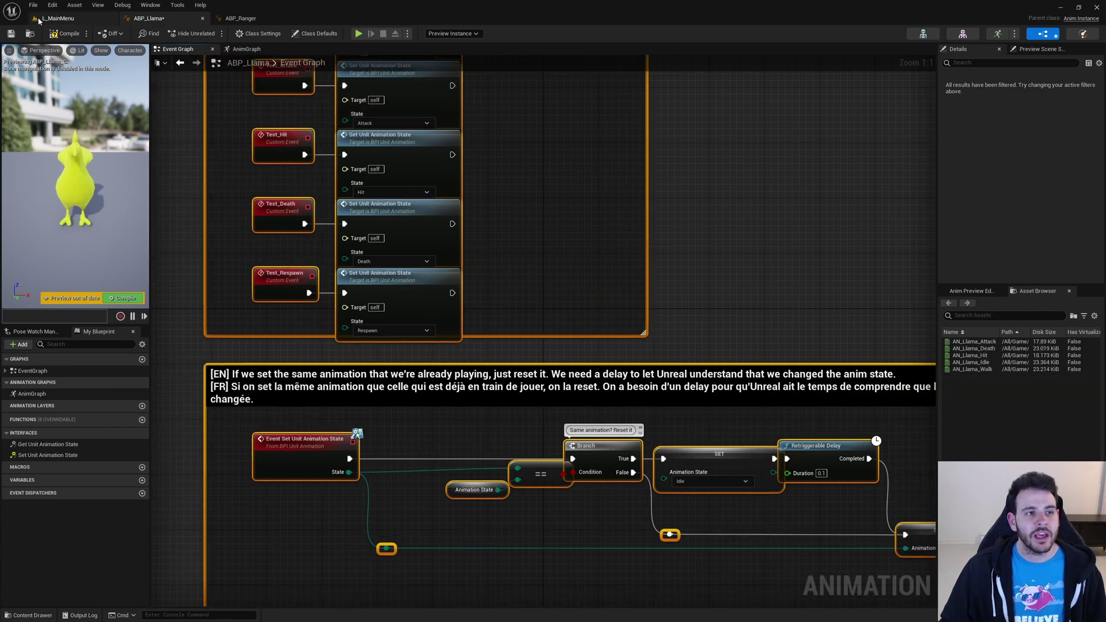
{"action": "left_click", "coordinate": [63, 35]}
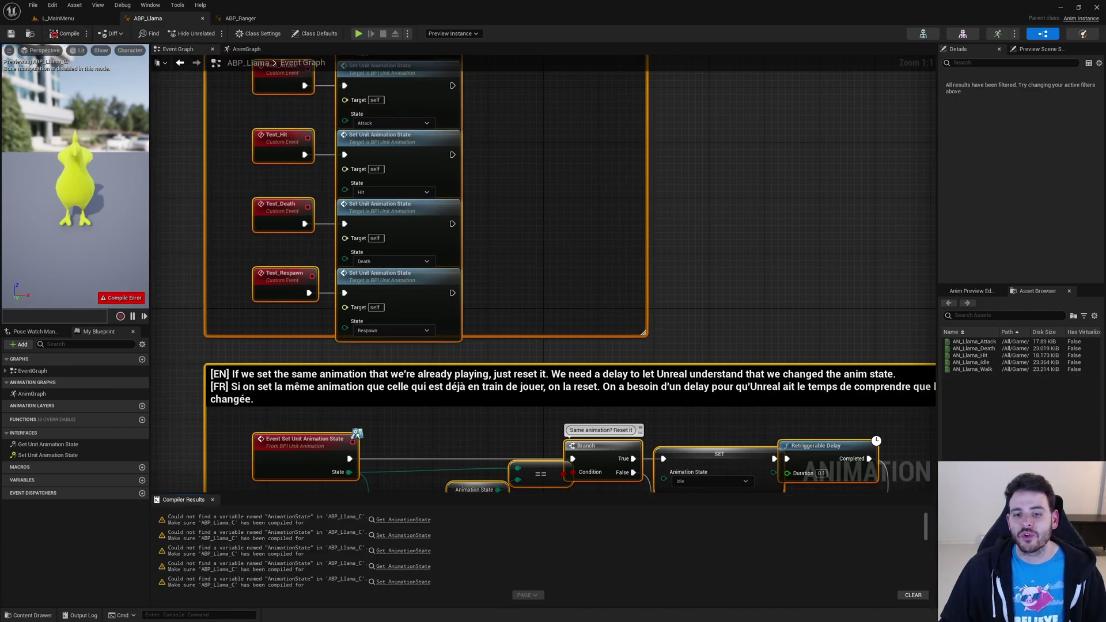
Step: Create the missing AnimationState variable from the pasted Animation State node and recompile ABP_Llama
{"action": "right_click_drag", "start_coordinate": [510, 526], "coordinate": [447, 378]}
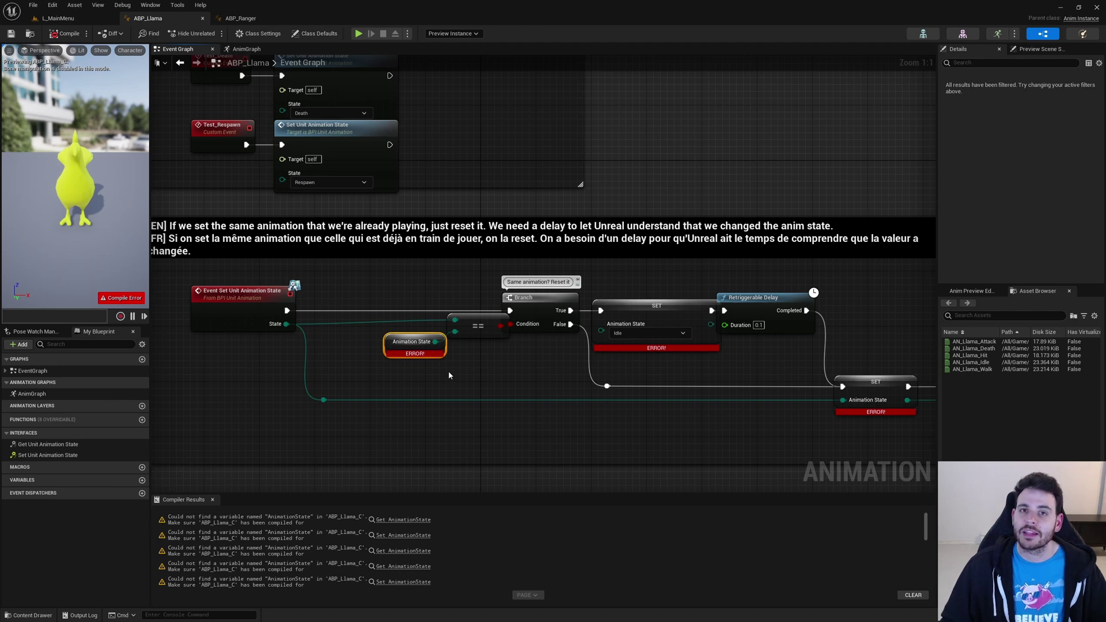
{"action": "right_click", "coordinate": [402, 345]}
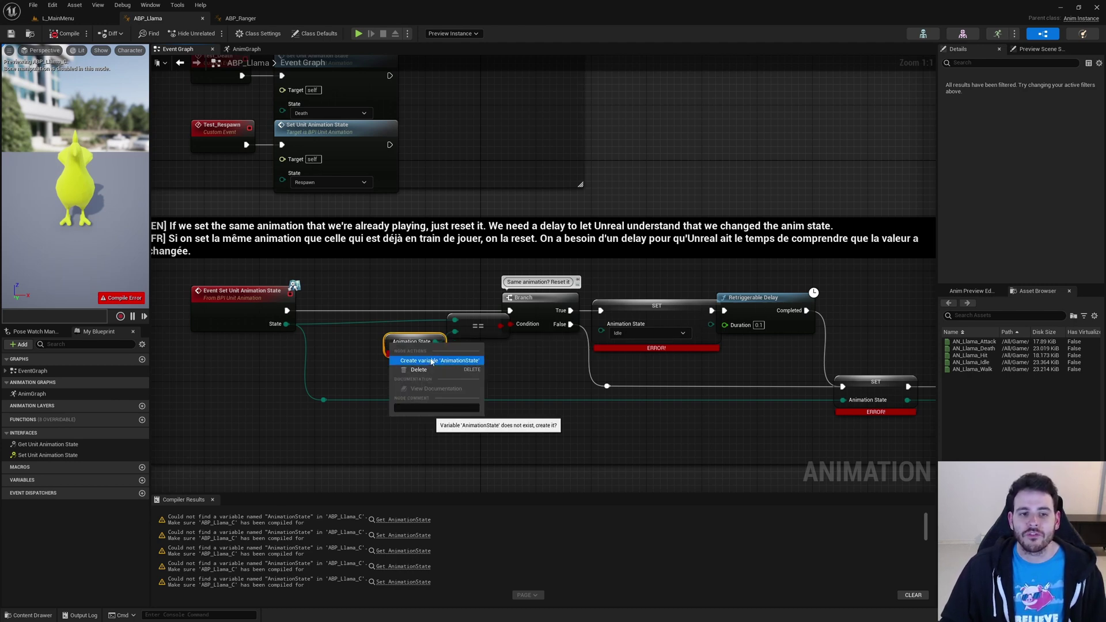
{"action": "left_click", "coordinate": [452, 361]}
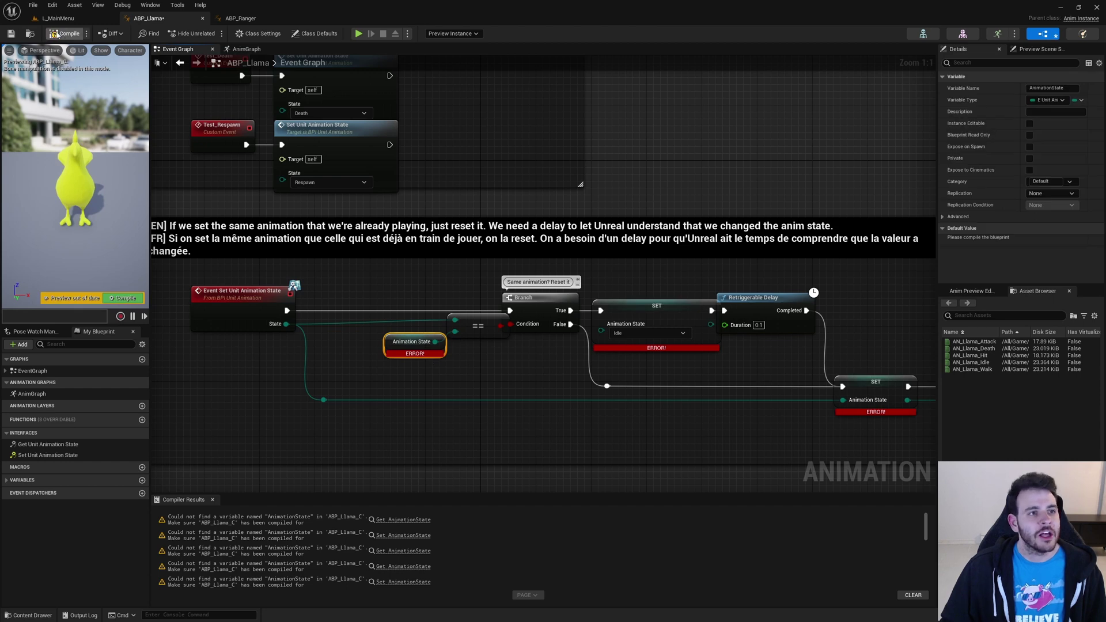
{"action": "left_click", "coordinate": [65, 33]}
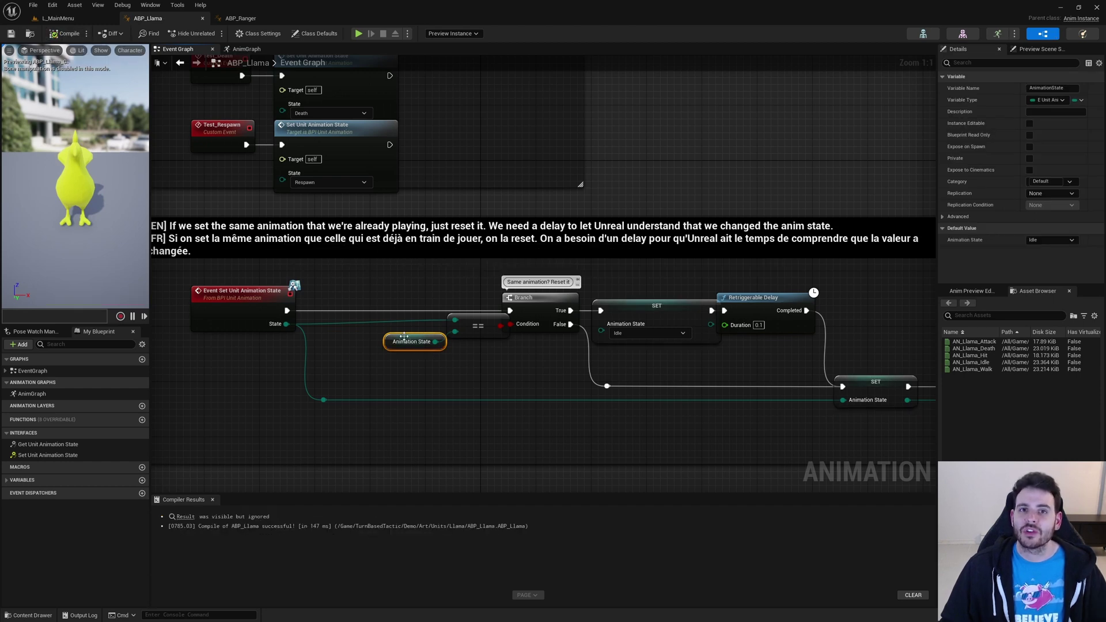
Step: Examine the Event Set Unit Animation State node and the logic connected to it in ABP_Llama's Event Graph
{"action": "scroll", "coordinate": [427, 322], "scroll_direction": "down", "scroll_amount": 6}
{"action": "scroll", "coordinate": [455, 247], "scroll_direction": "up", "scroll_amount": 2}
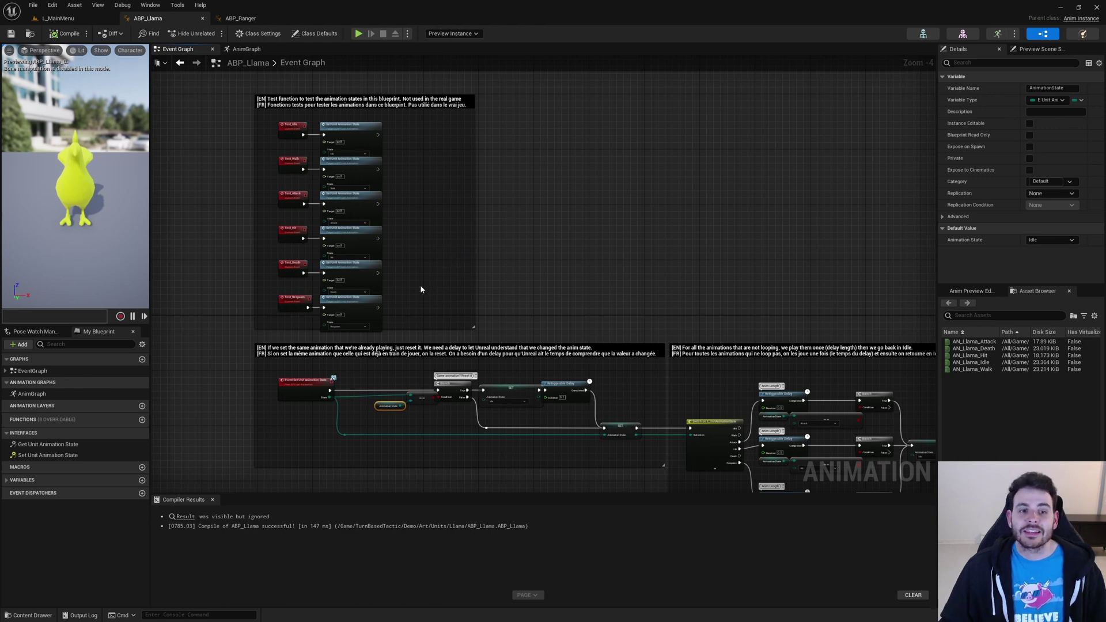
{"action": "scroll", "coordinate": [278, 404], "scroll_direction": "up", "scroll_amount": 4}
{"action": "right_click_drag", "start_coordinate": [278, 405], "coordinate": [292, 337]}
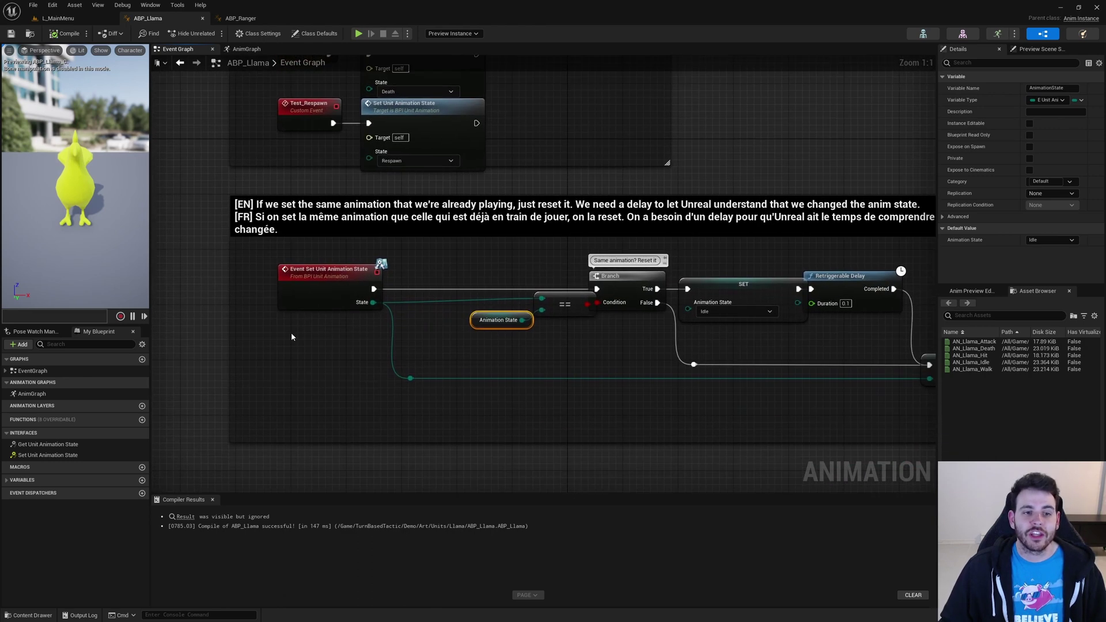
{"action": "left_click", "coordinate": [363, 277]}
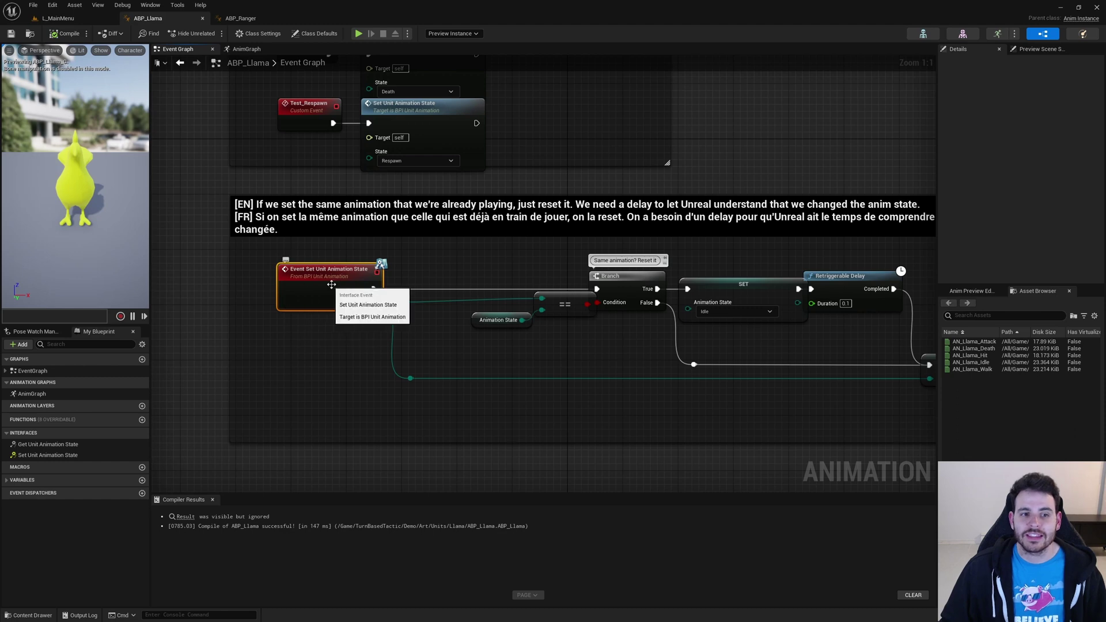
{"action": "scroll", "coordinate": [400, 281], "scroll_direction": "down", "scroll_amount": 3}
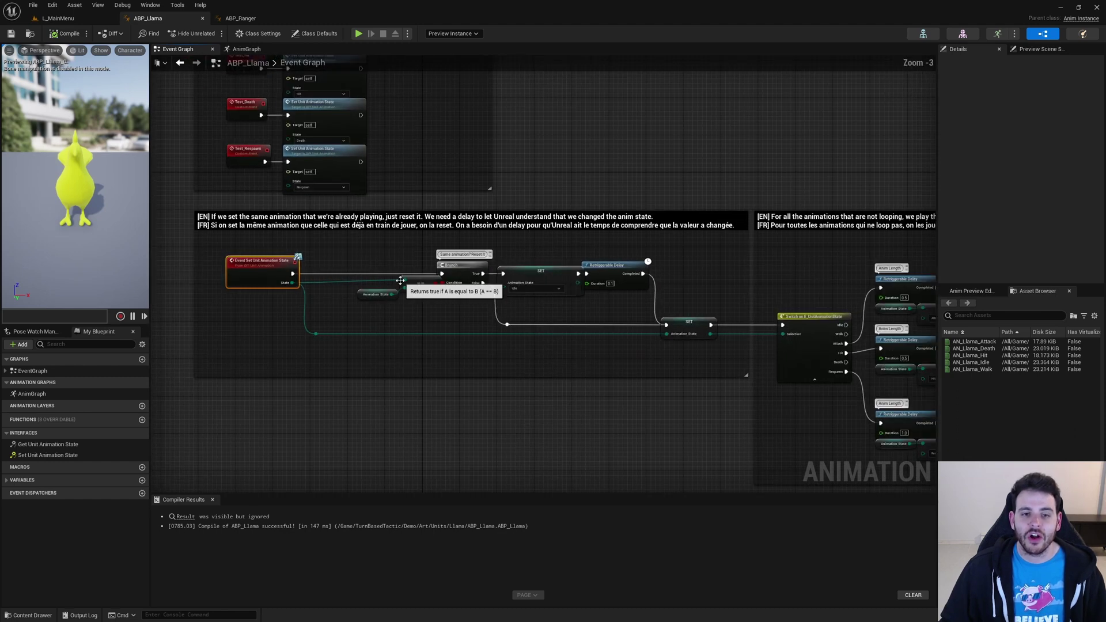
{"action": "scroll", "coordinate": [400, 281], "scroll_direction": "down", "scroll_amount": 1}
{"action": "left_click_drag", "start_coordinate": [345, 250], "coordinate": [921, 406]}
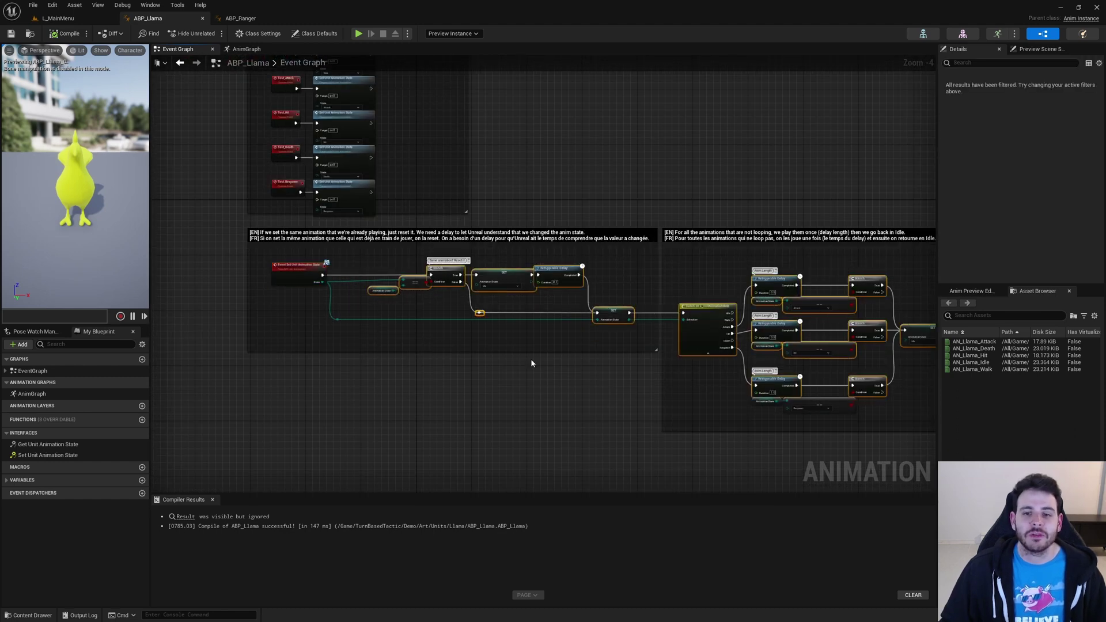
{"action": "scroll", "coordinate": [334, 273], "scroll_direction": "up", "scroll_amount": 4}
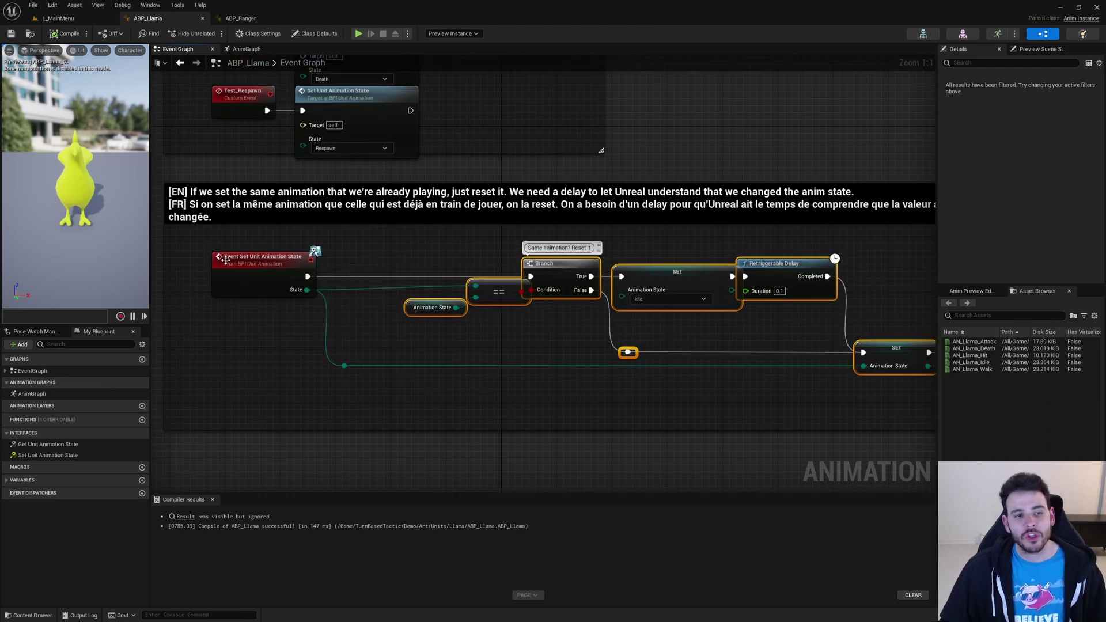
Step: In the Get Unit Animation State interface function, feed the AnimationState variable into the Return Node's State and save ABP_Llama
{"action": "left_click", "coordinate": [80, 445]}
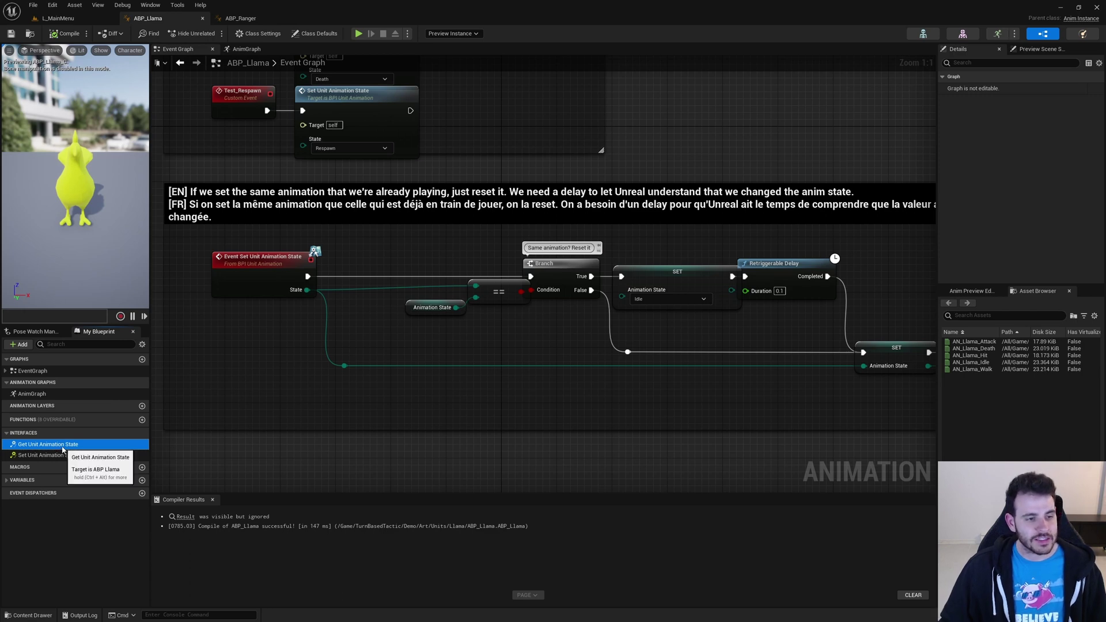
{"action": "double_click", "coordinate": [98, 444]}
{"action": "left_click", "coordinate": [624, 314]}
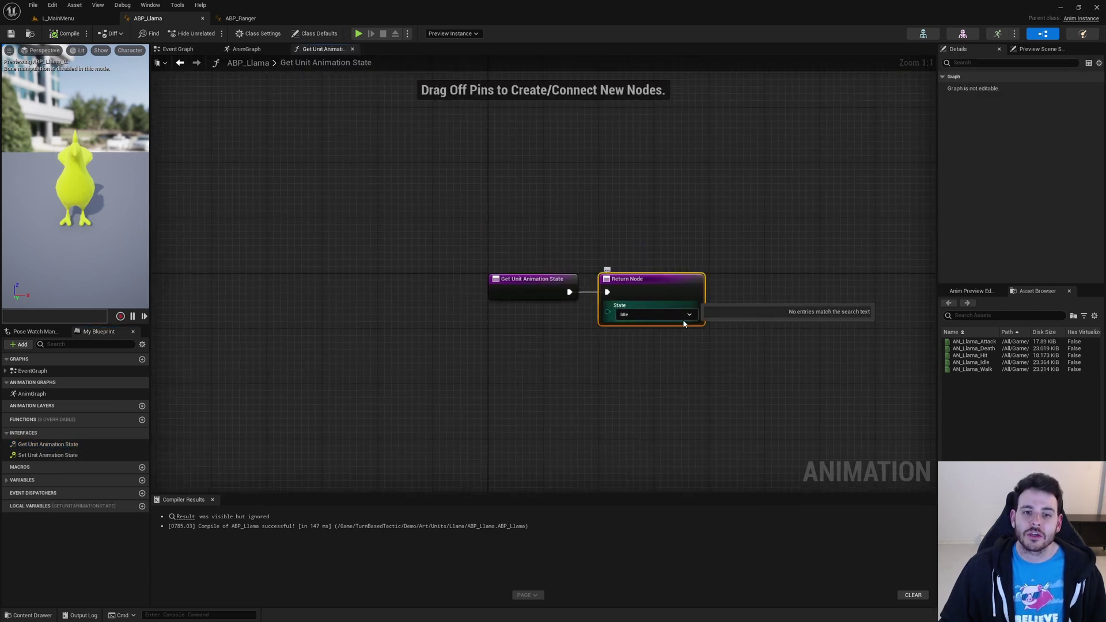
{"action": "left_click", "coordinate": [728, 247]}
{"action": "left_click", "coordinate": [624, 316]}
{"action": "left_click", "coordinate": [624, 317]}
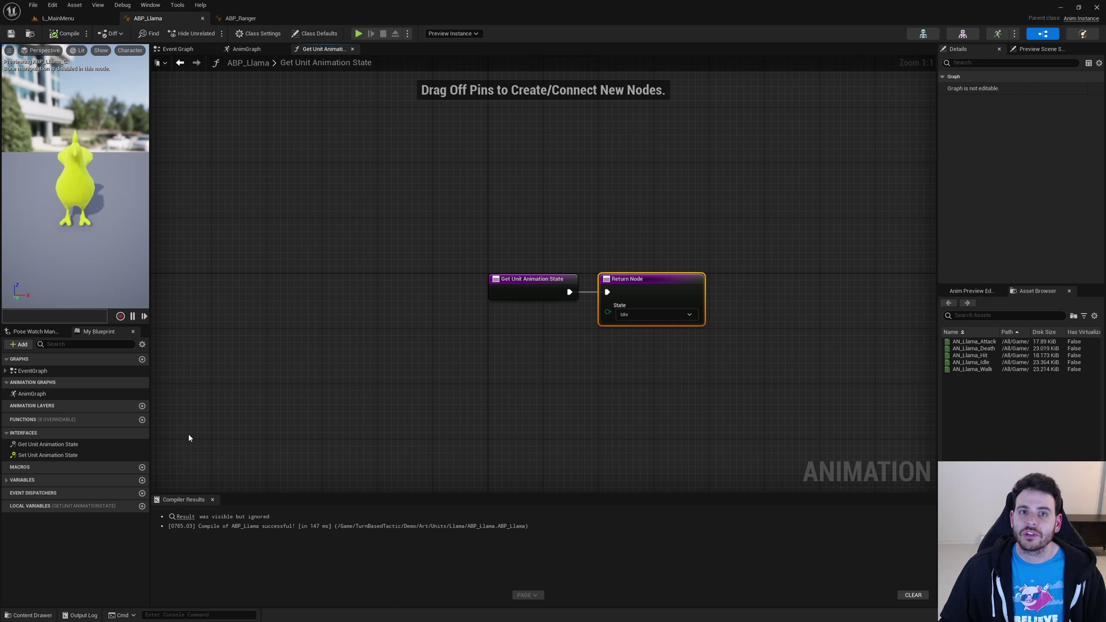
{"action": "left_click", "coordinate": [28, 480]}
{"action": "left_click", "coordinate": [35, 492]}
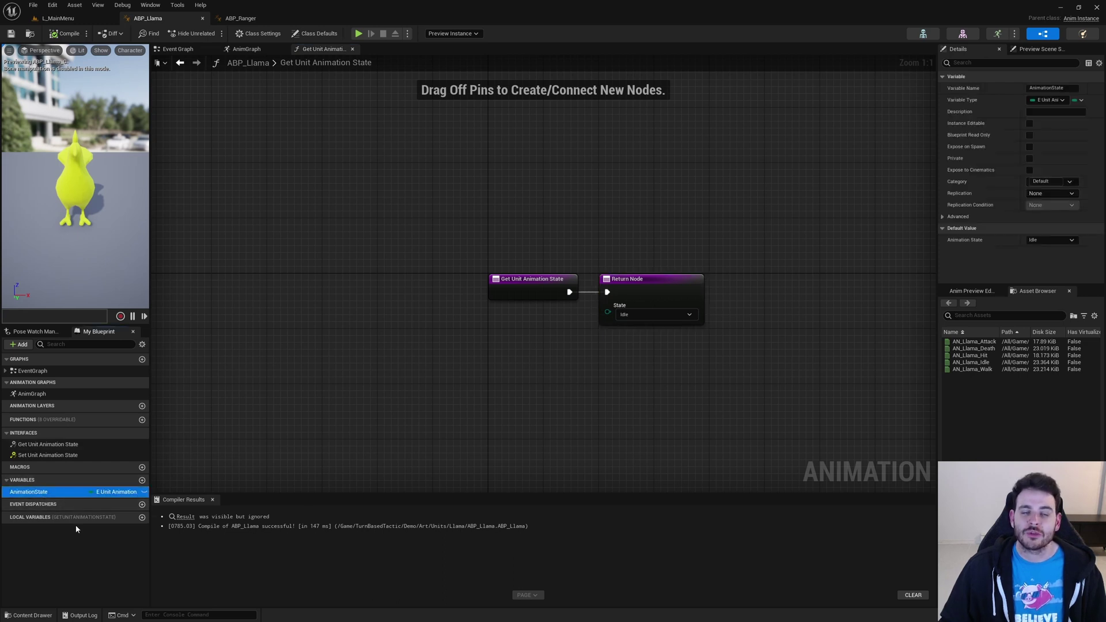
{"action": "left_click_drag", "start_coordinate": [46, 497], "coordinate": [625, 320]}
{"action": "key", "text": "ctrl+s"}
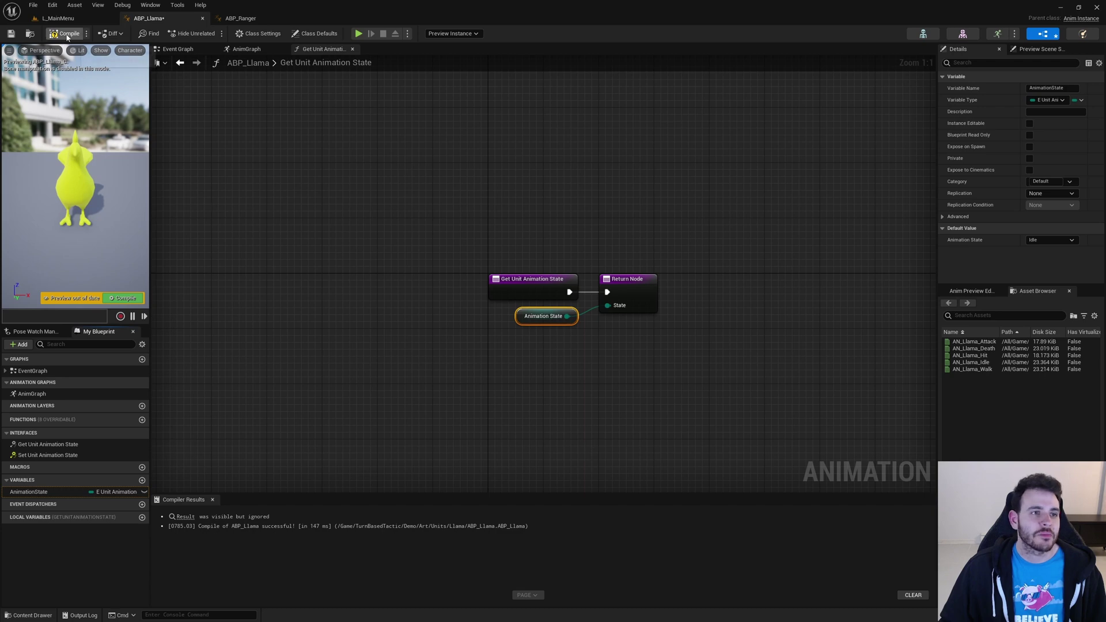
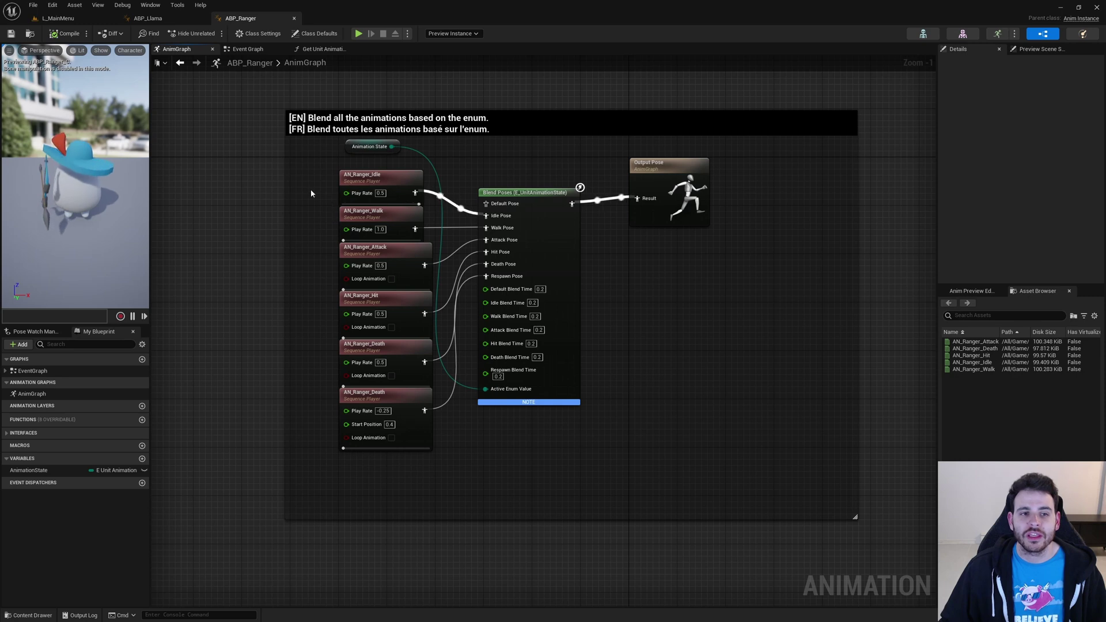
Step: Copy ABP_Ranger's AnimGraph blend nodes into ABP_Llama's AnimGraph, wire Blend Poses to the Output Pose result and compile
{"action": "left_click_drag", "start_coordinate": [294, 152], "coordinate": [568, 455]}
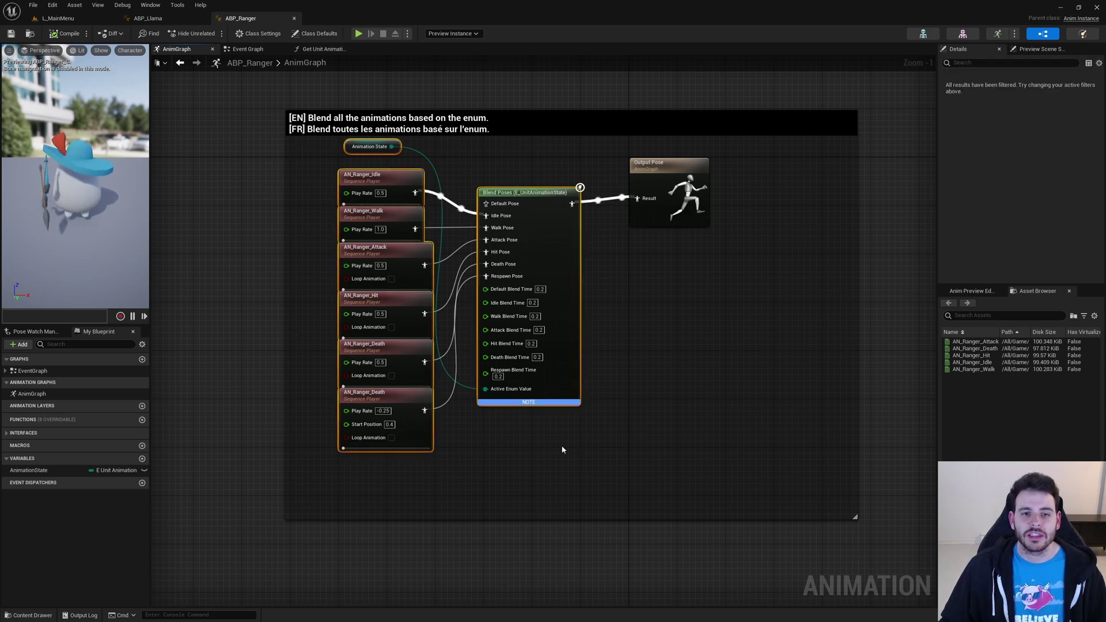
{"action": "left_click", "coordinate": [177, 20]}
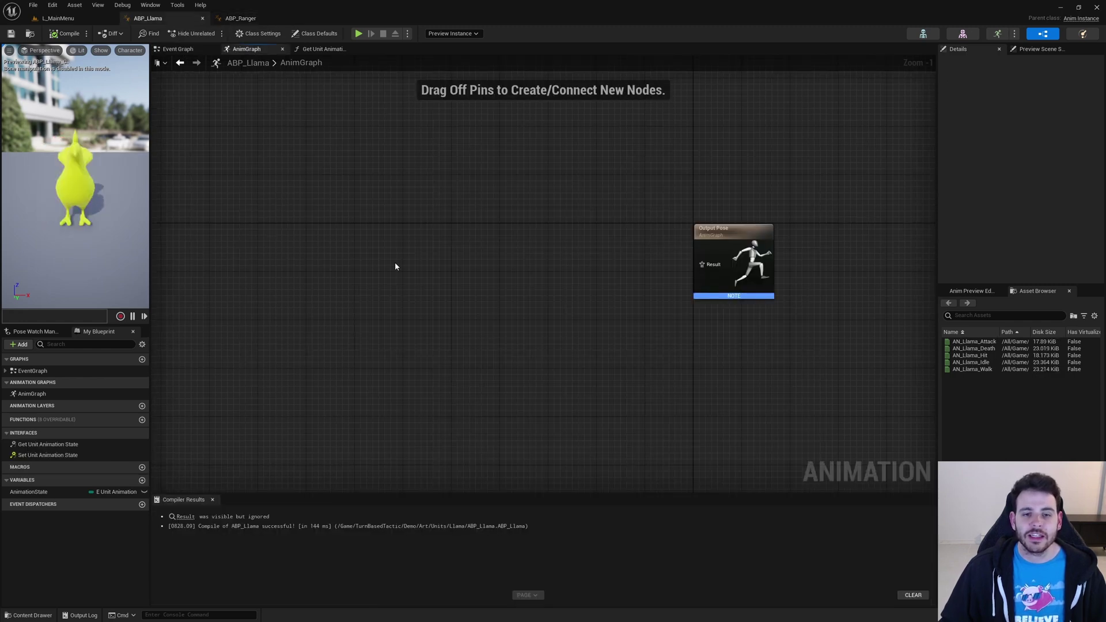
{"action": "key", "text": "ctrl+v"}
{"action": "left_click_drag", "start_coordinate": [592, 282], "coordinate": [617, 258]}
{"action": "left_click_drag", "start_coordinate": [636, 214], "coordinate": [714, 273]}
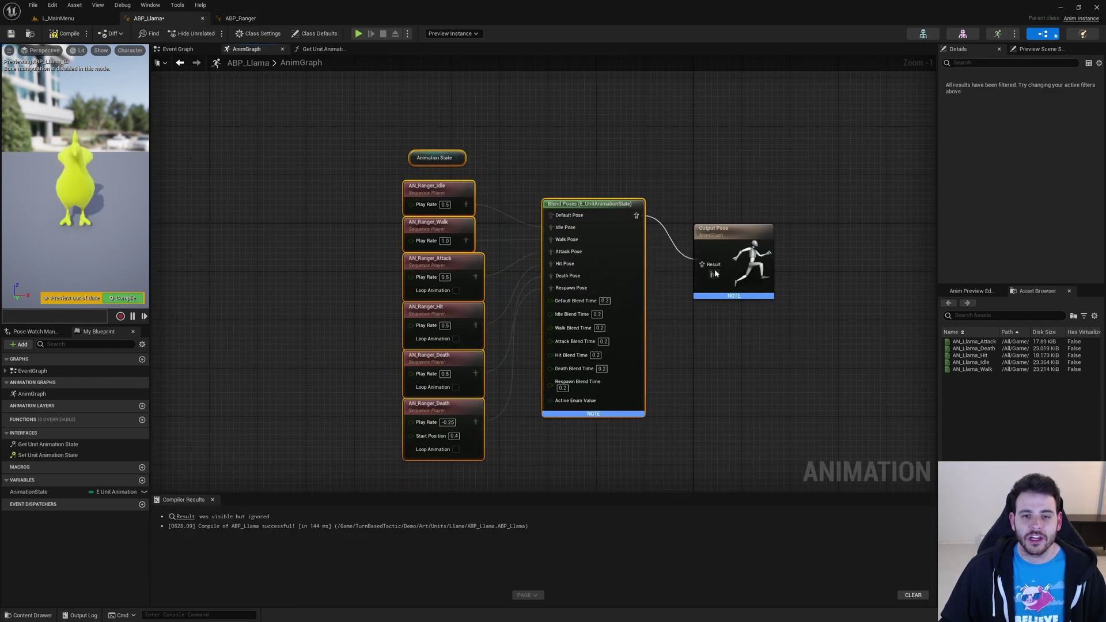
{"action": "right_click_drag", "start_coordinate": [663, 347], "coordinate": [655, 326]}
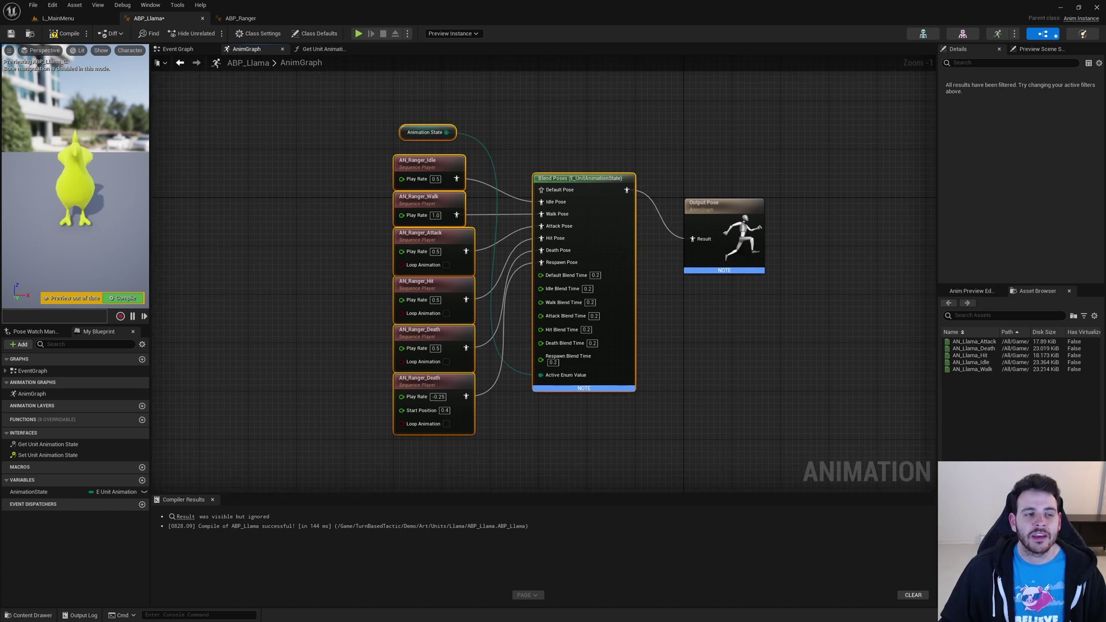
{"action": "left_click", "coordinate": [80, 32]}
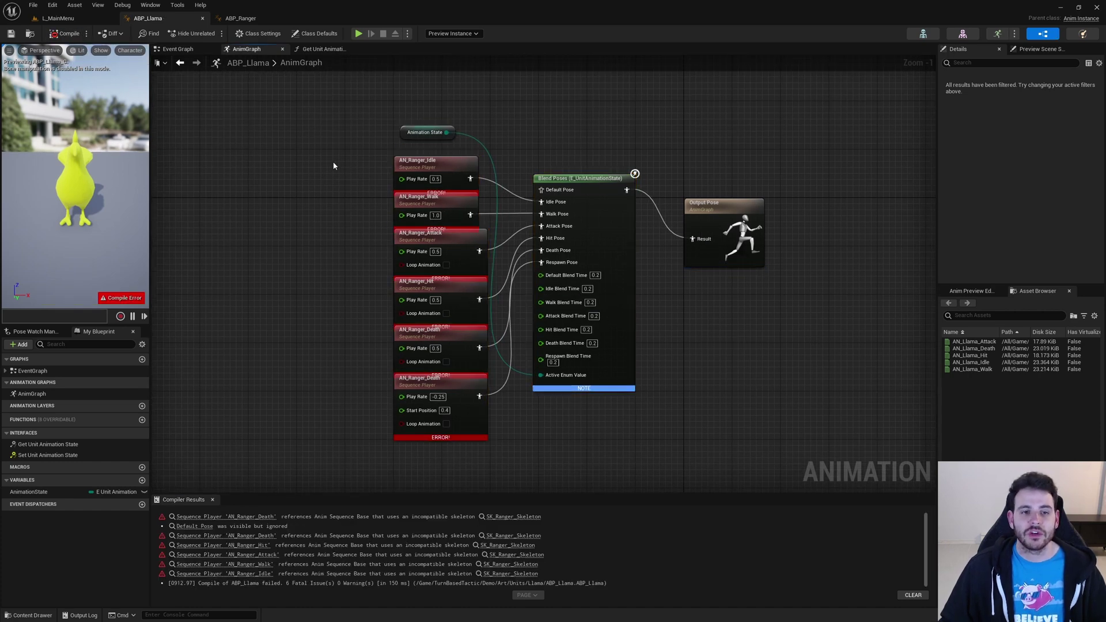
Step: Replace the Ranger sequences in all six sequence players with the matching AN_Llama Idle, Walk, Attack, Hit and Death animations and compile
{"action": "left_click_drag", "start_coordinate": [325, 163], "coordinate": [479, 456]}
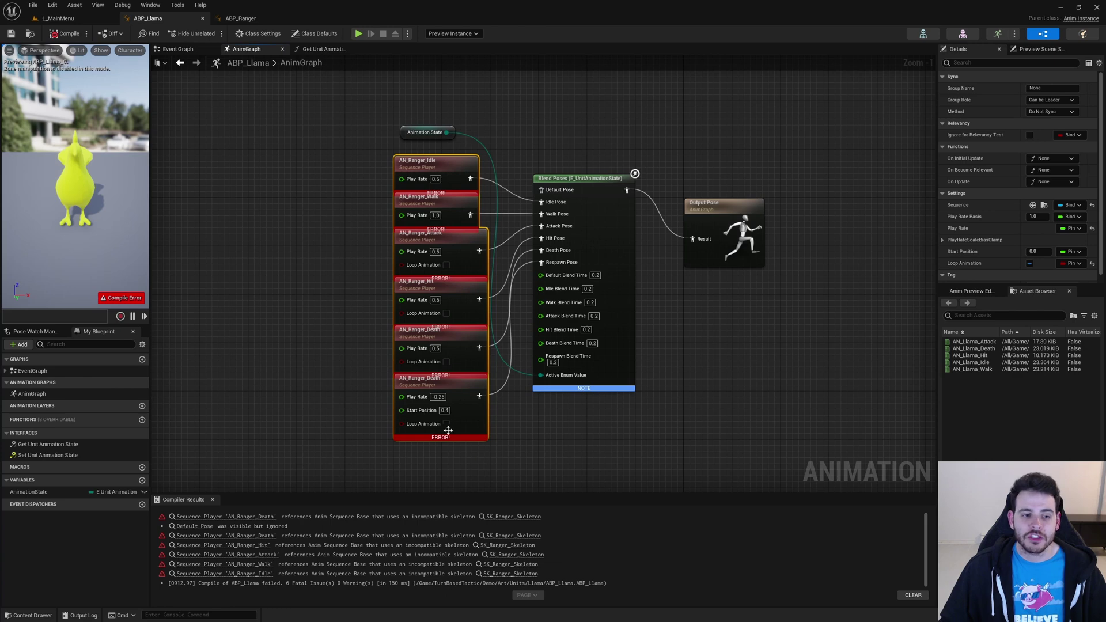
{"action": "left_click", "coordinate": [456, 169]}
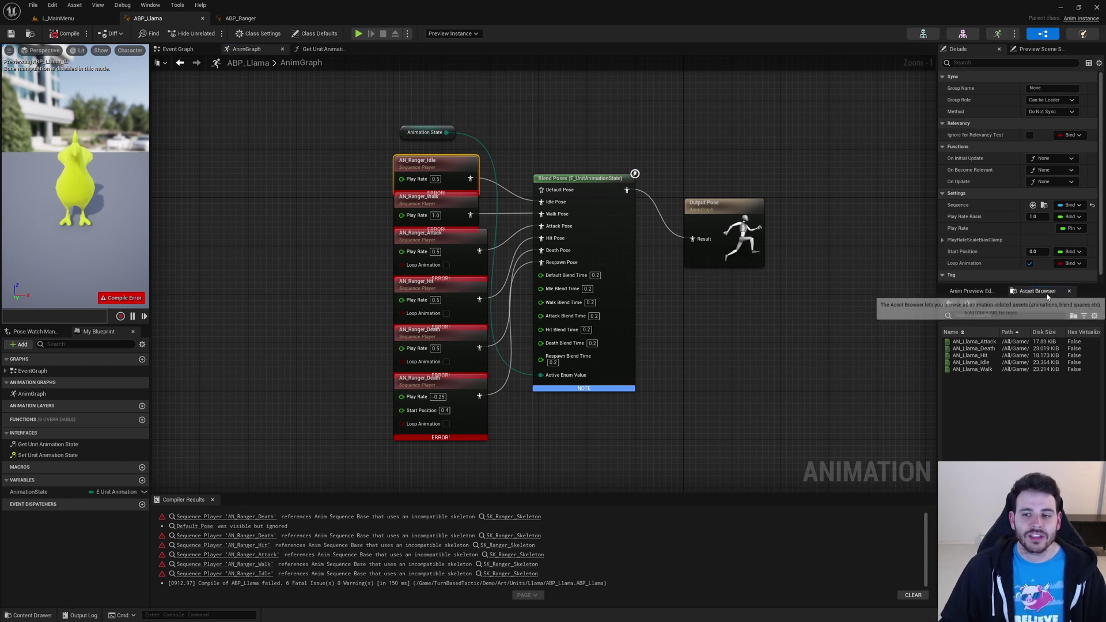
{"action": "left_click", "coordinate": [969, 362]}
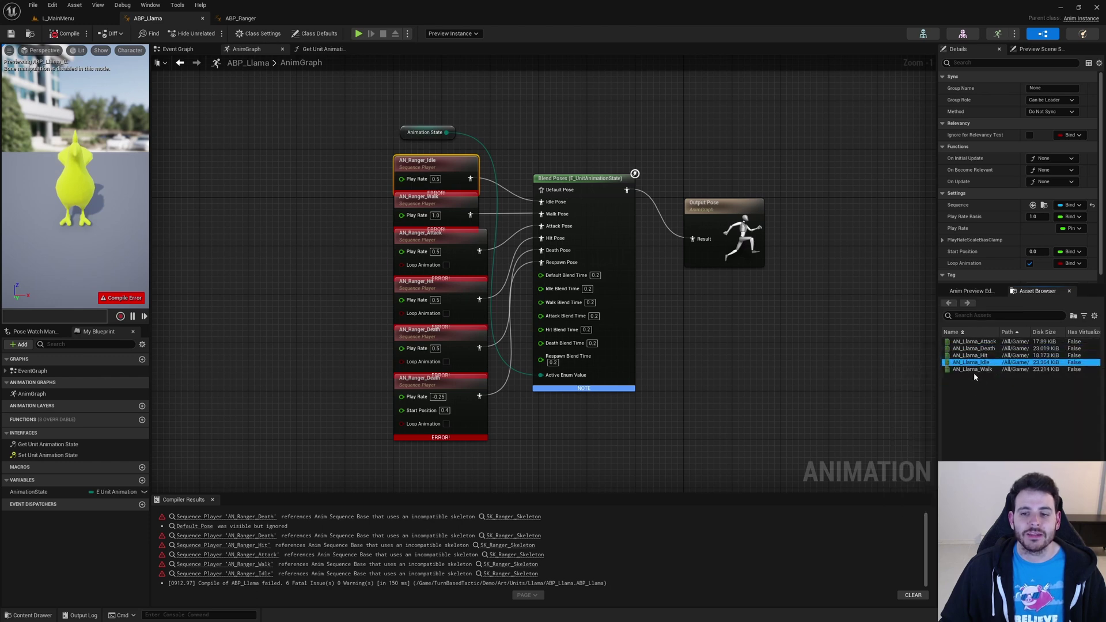
{"action": "left_click", "coordinate": [981, 341]}
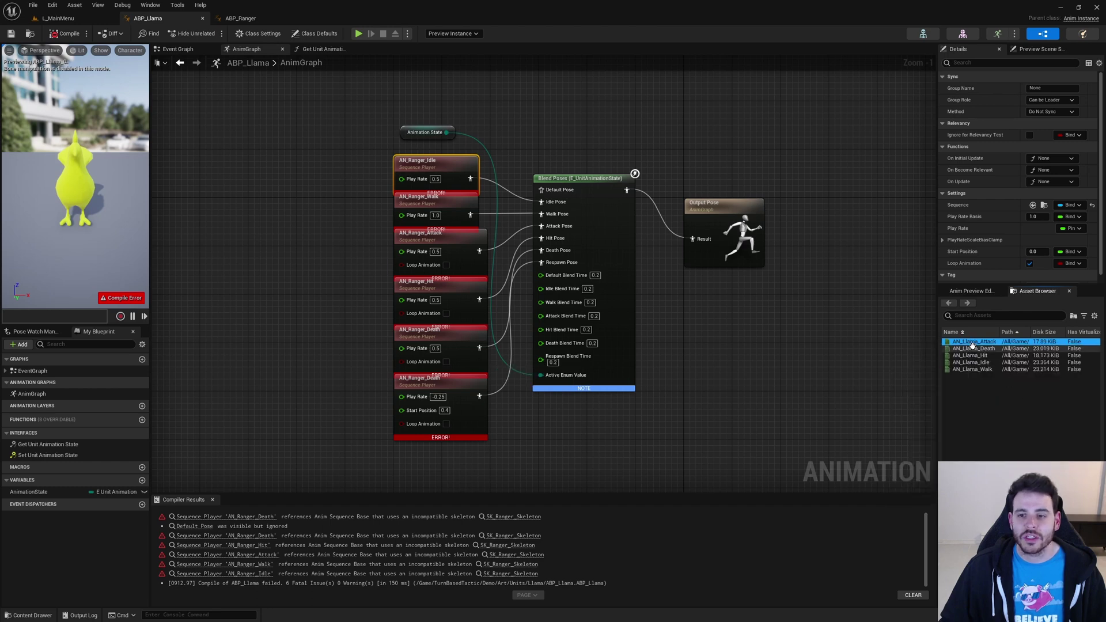
{"action": "left_click_drag", "start_coordinate": [974, 342], "coordinate": [416, 242]}
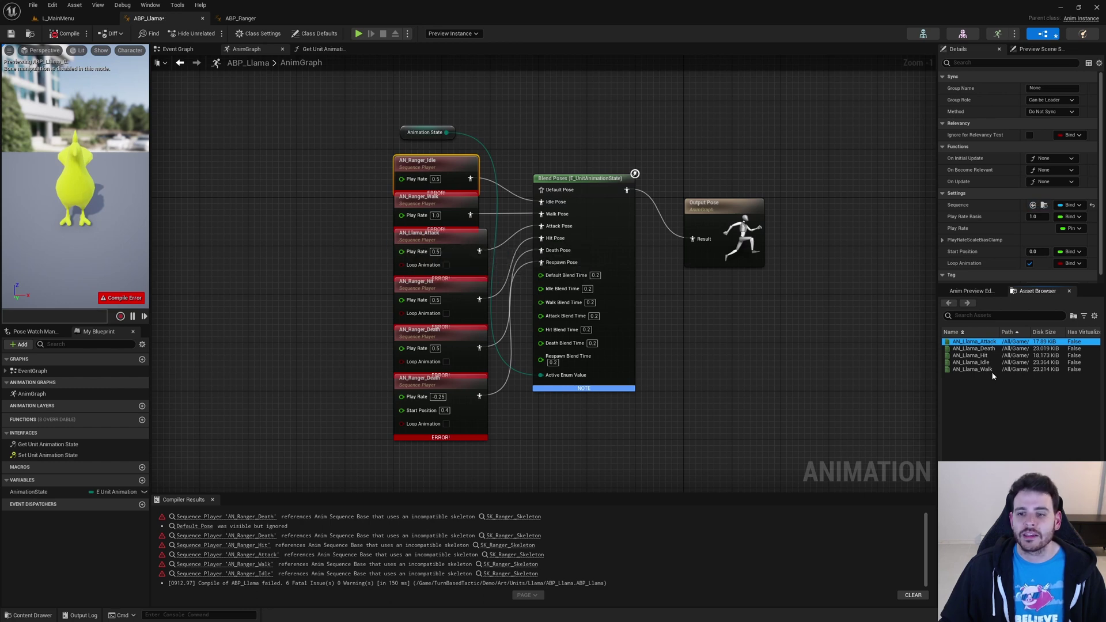
{"action": "left_click_drag", "start_coordinate": [974, 348], "coordinate": [480, 351]}
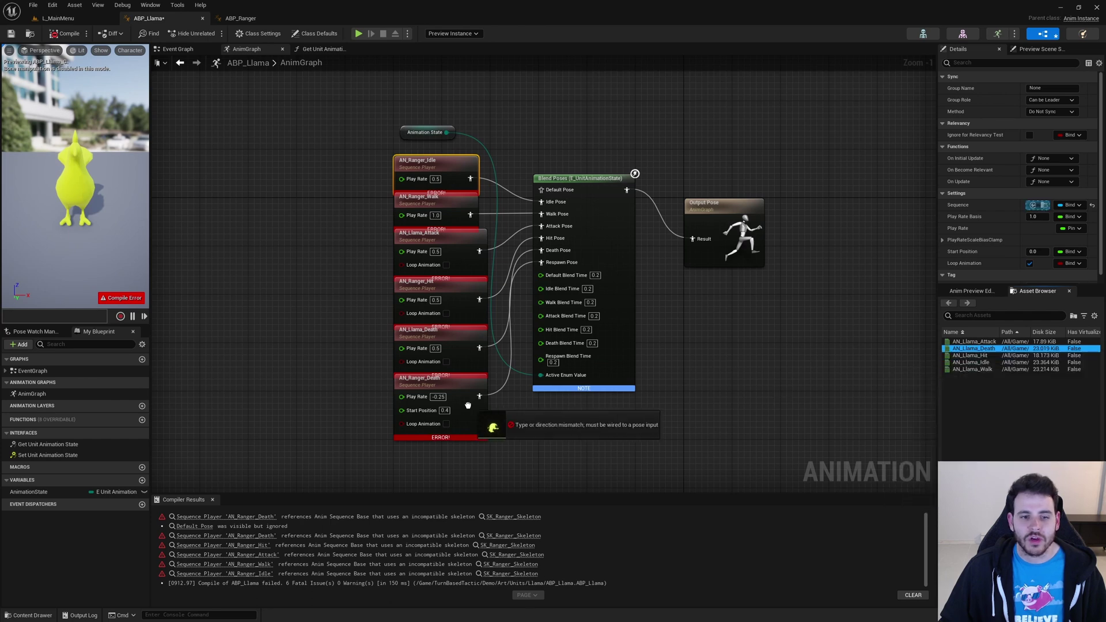
{"action": "left_click_drag", "start_coordinate": [969, 355], "coordinate": [452, 296]}
{"action": "left_click_drag", "start_coordinate": [971, 363], "coordinate": [452, 208]}
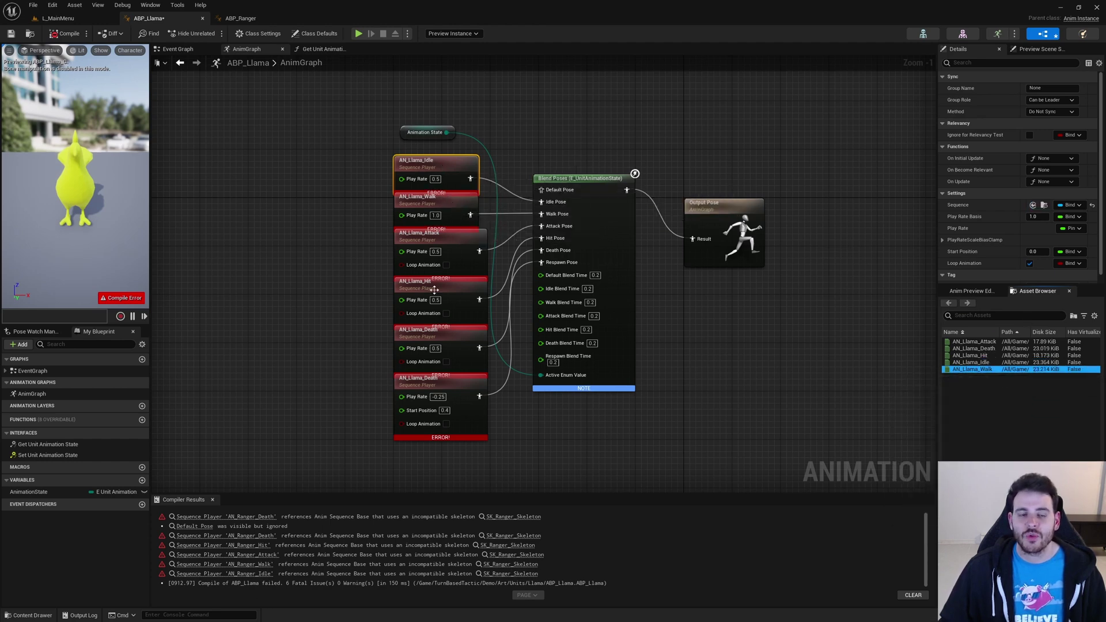
{"action": "left_click", "coordinate": [65, 35]}
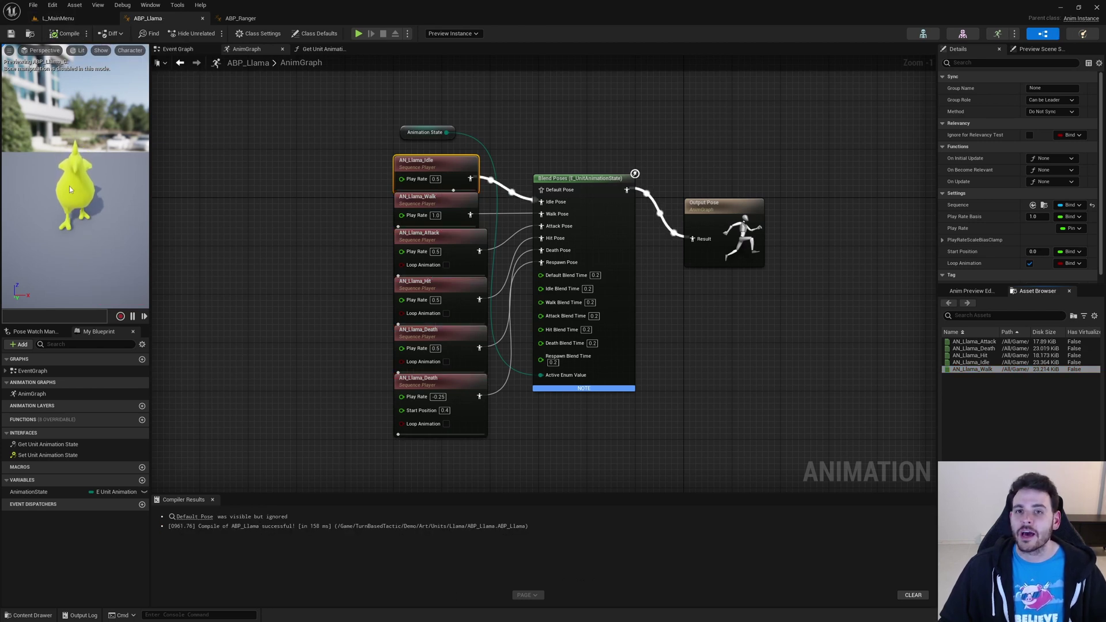
Step: Preview the Llama's Attack, Death, Hit, Walk and Respawn animations with the blueprint's test events
{"action": "left_click", "coordinate": [548, 157]}
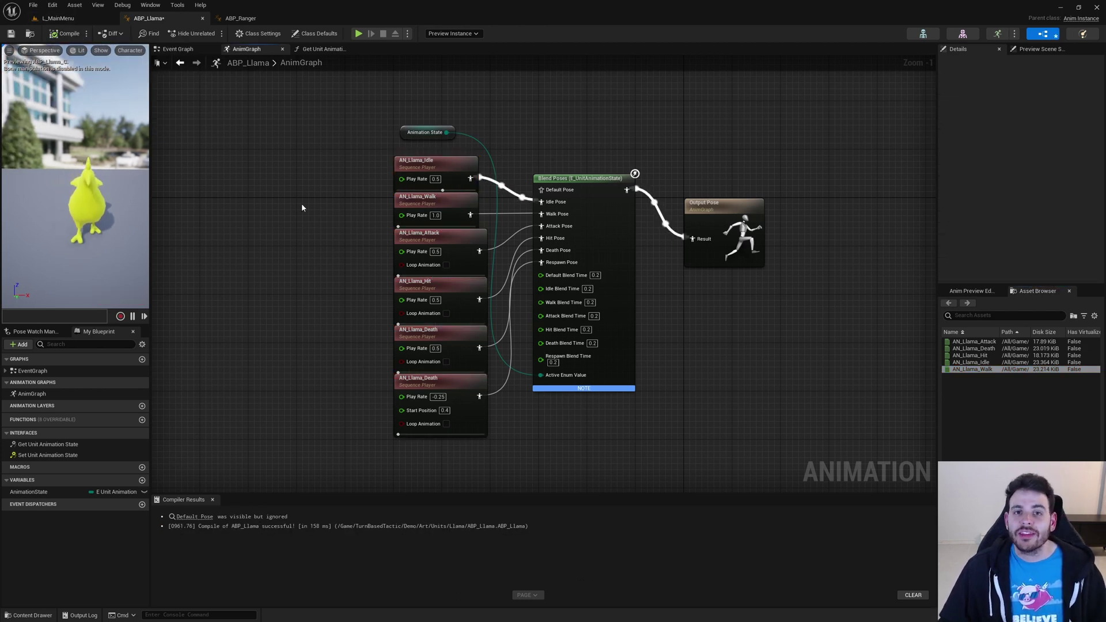
{"action": "right_click_drag", "start_coordinate": [322, 219], "coordinate": [297, 229]}
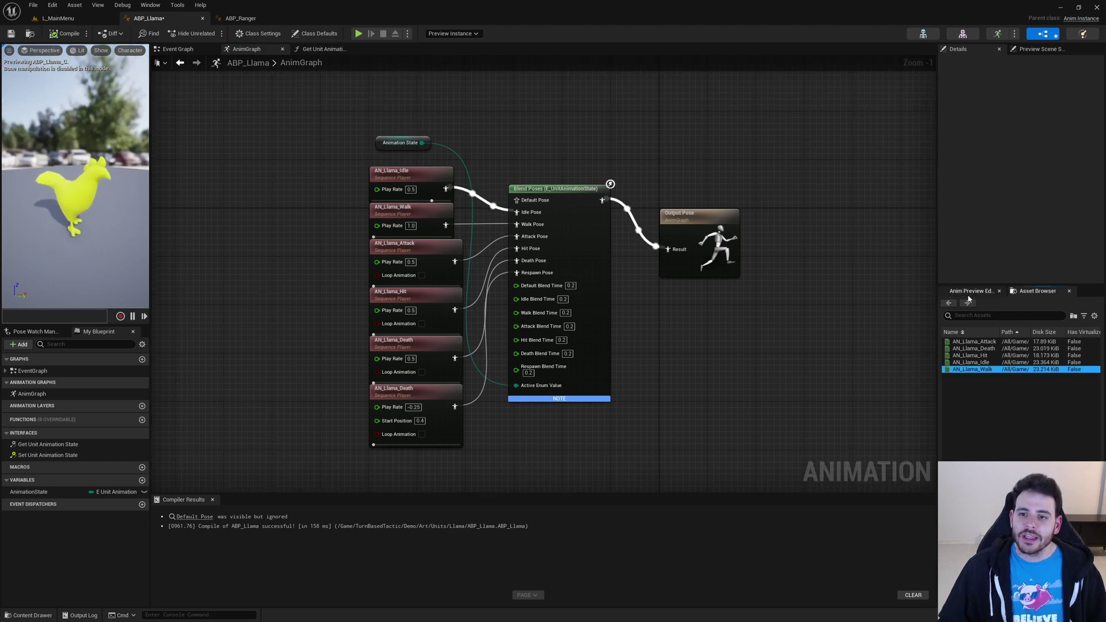
{"action": "left_click", "coordinate": [970, 291]}
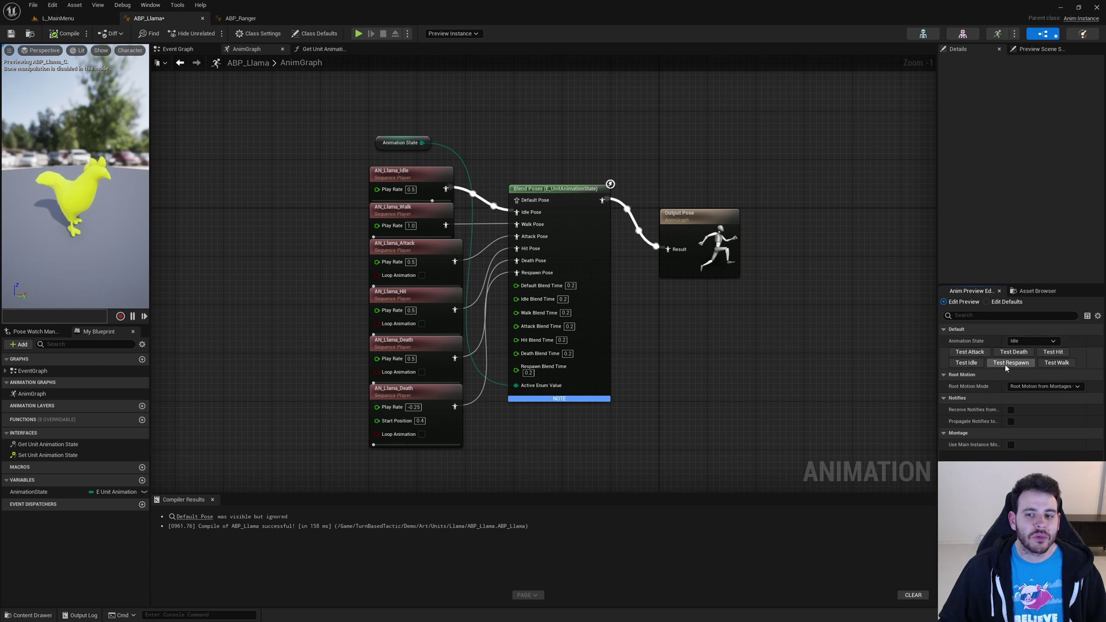
{"action": "left_click", "coordinate": [971, 353]}
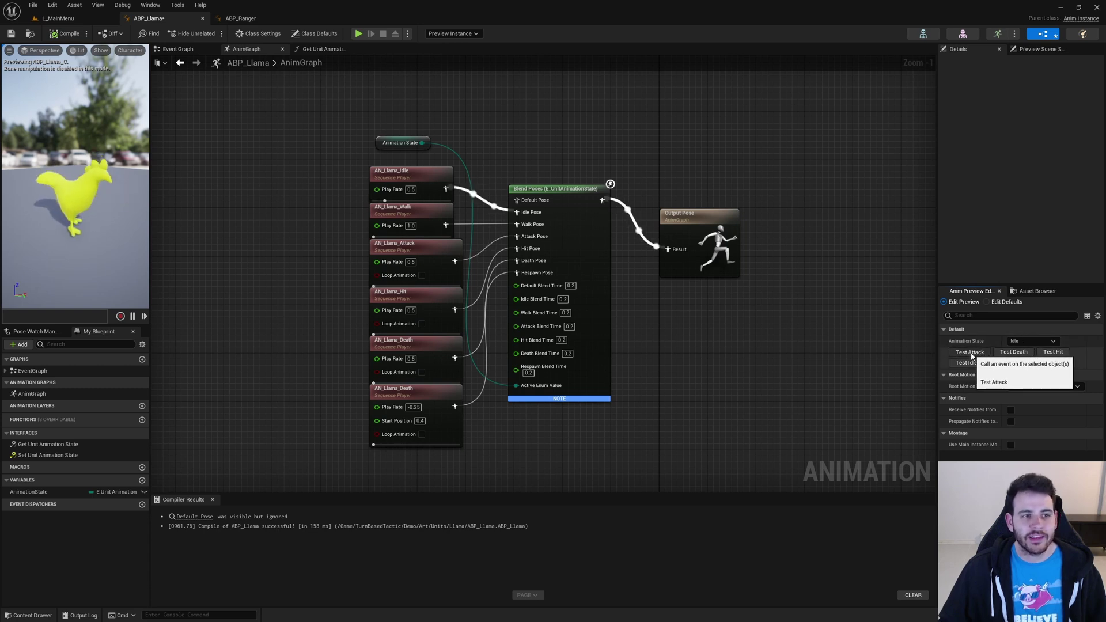
{"action": "left_click", "coordinate": [1013, 352]}
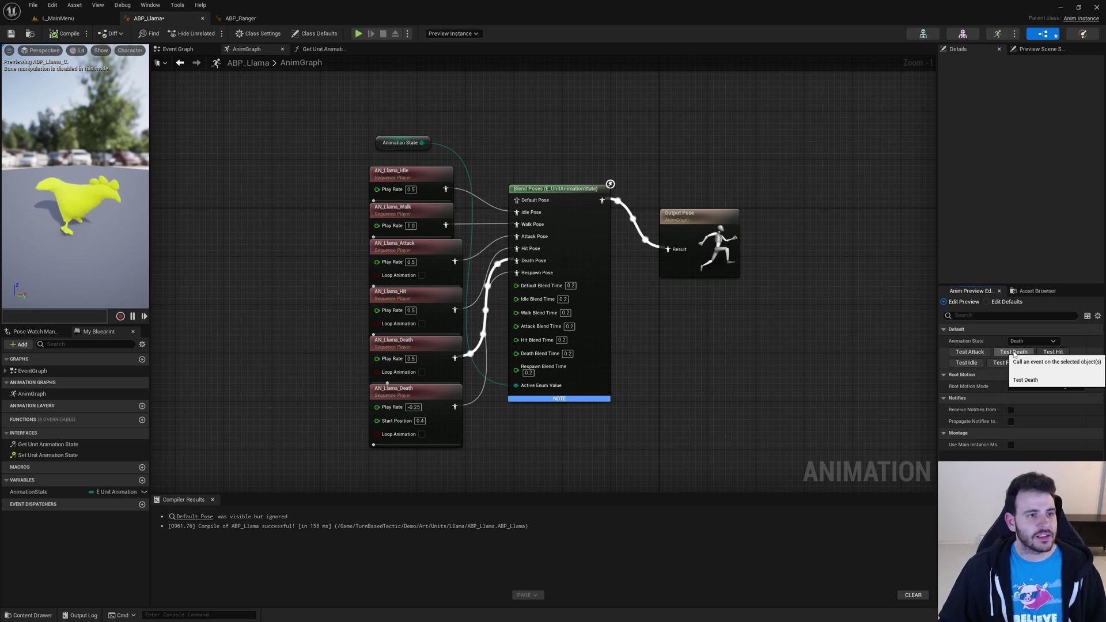
{"action": "left_click", "coordinate": [1045, 352]}
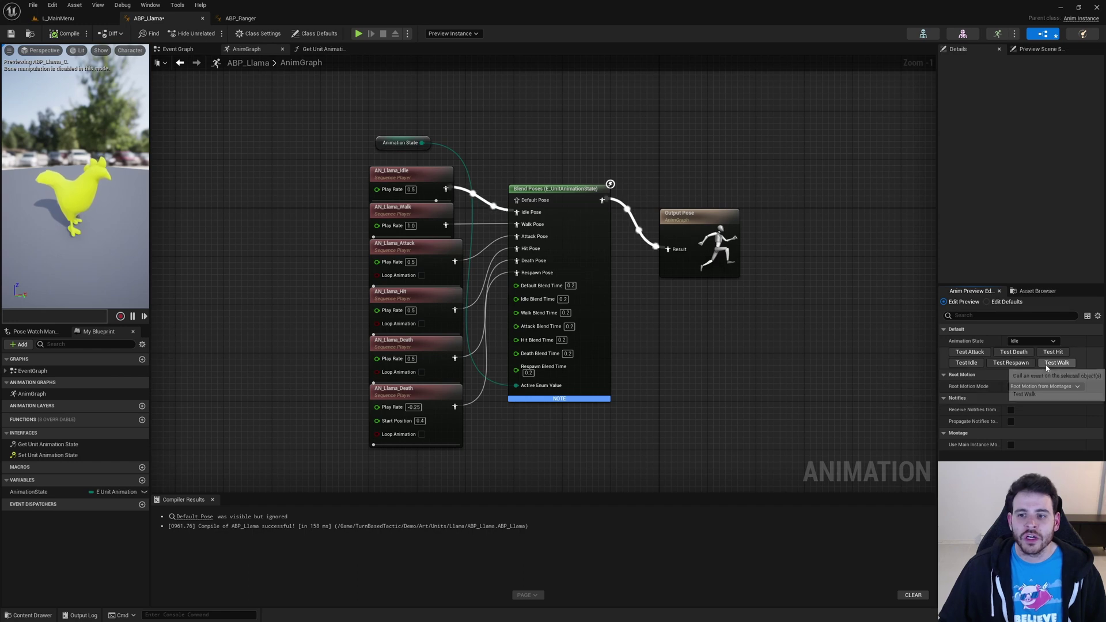
{"action": "left_click", "coordinate": [1047, 364]}
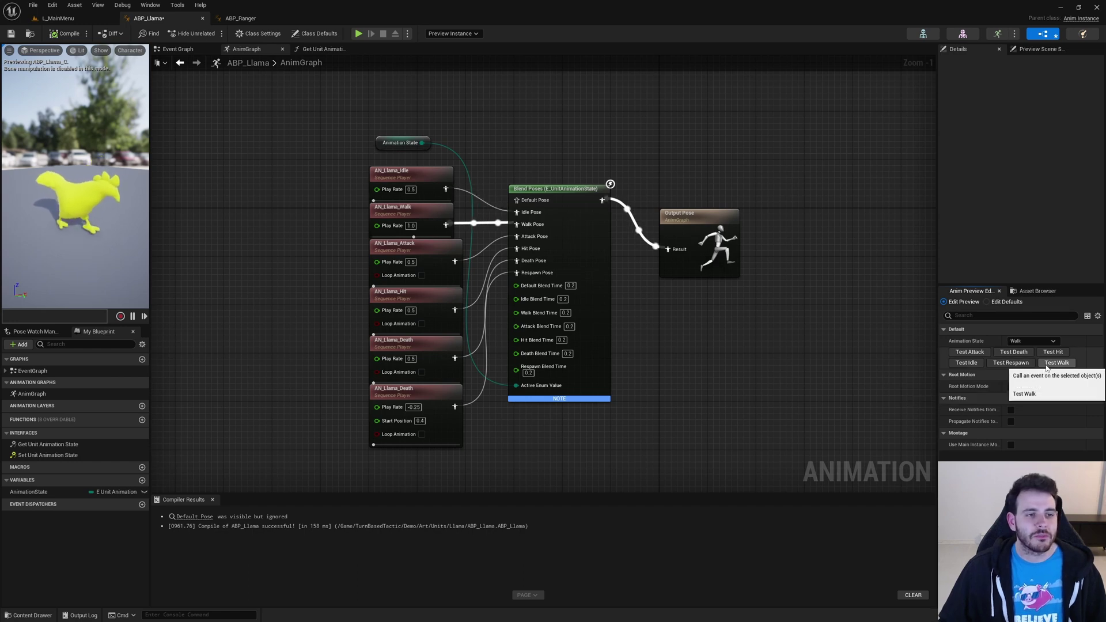
{"action": "left_click", "coordinate": [1010, 363]}
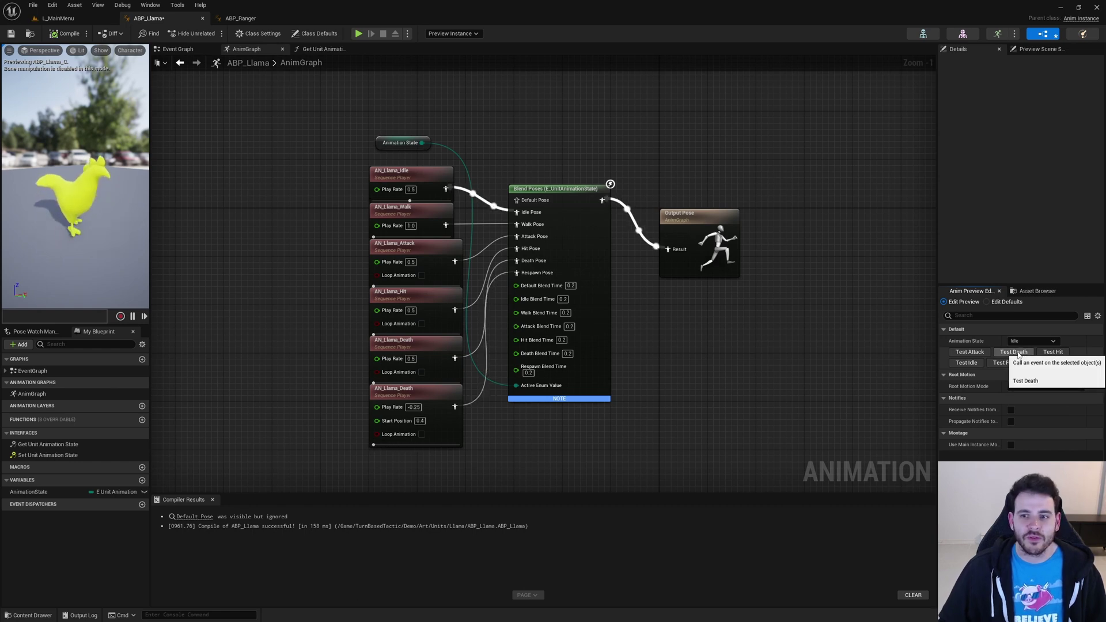
{"action": "left_click", "coordinate": [1016, 352]}
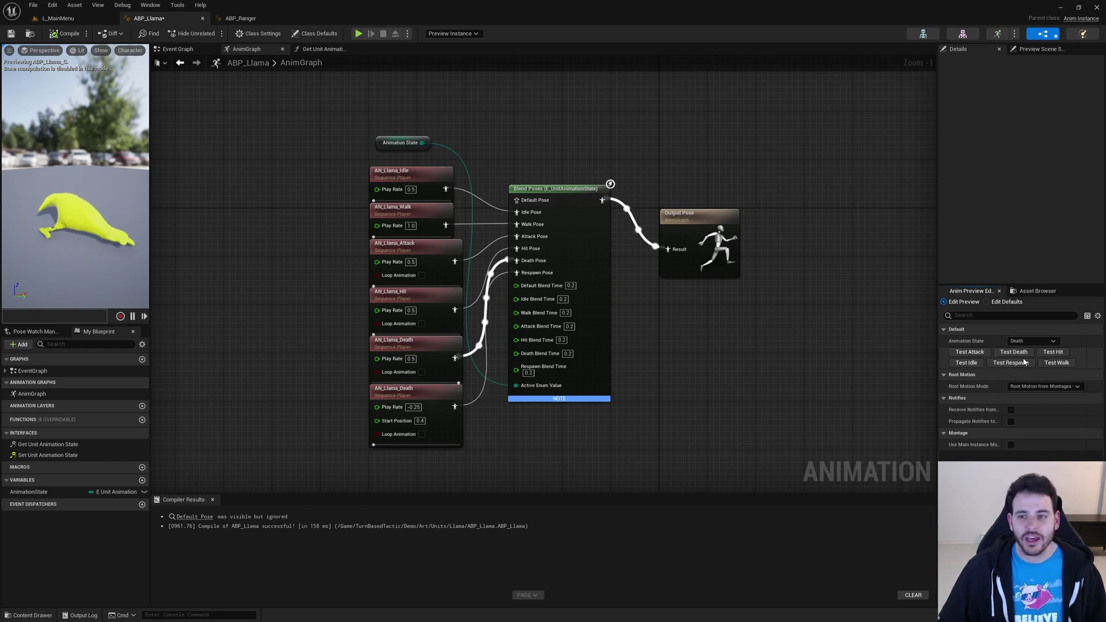
{"action": "left_click", "coordinate": [1022, 364]}
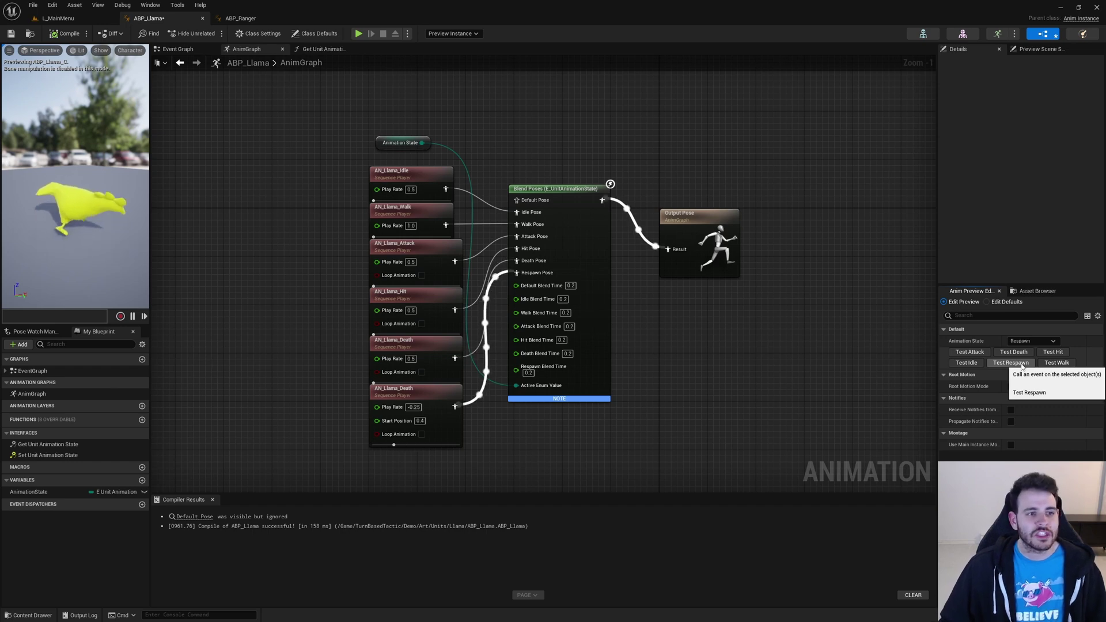
Step: Preview the Llama's Attack, Death and Idle states with the test events, and compile and save ABP_Llama
{"action": "left_click", "coordinate": [977, 356]}
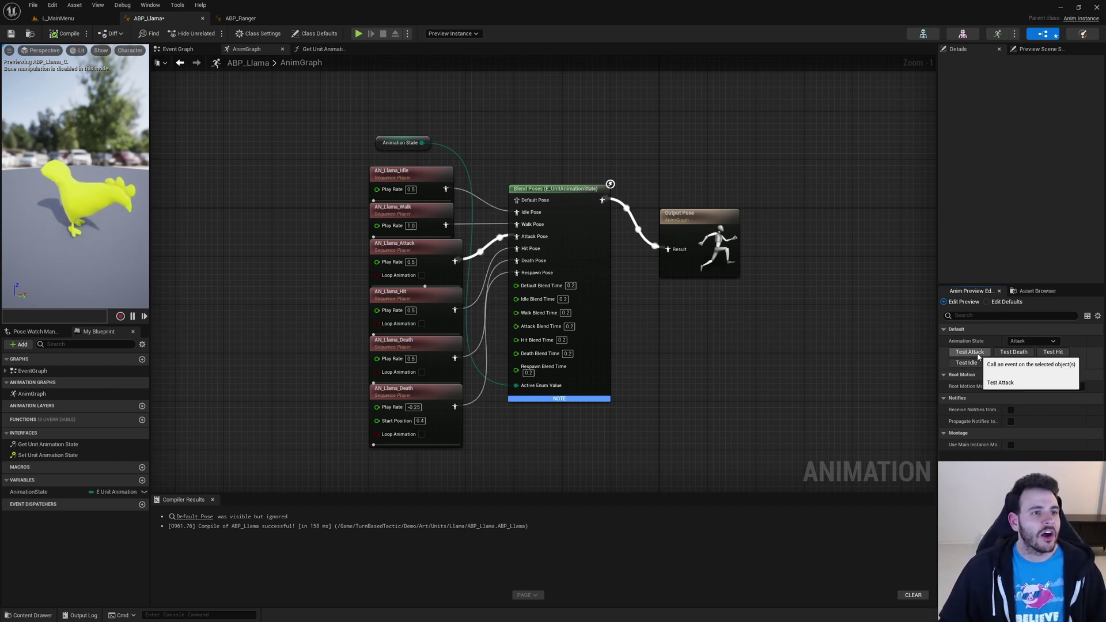
{"action": "left_click", "coordinate": [973, 354]}
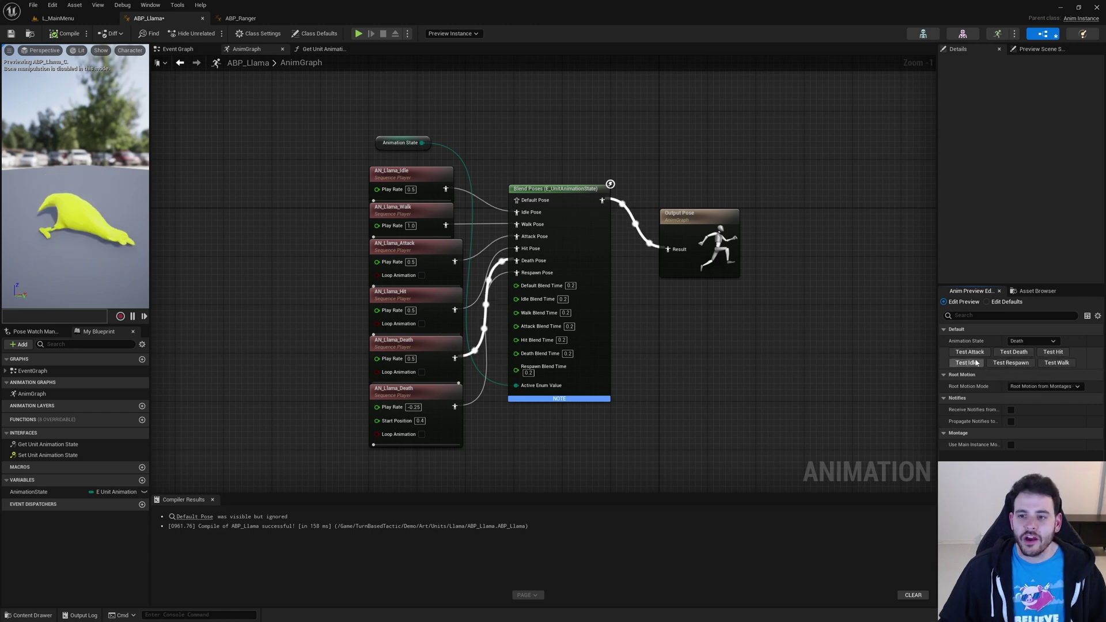
{"action": "left_click", "coordinate": [966, 363]}
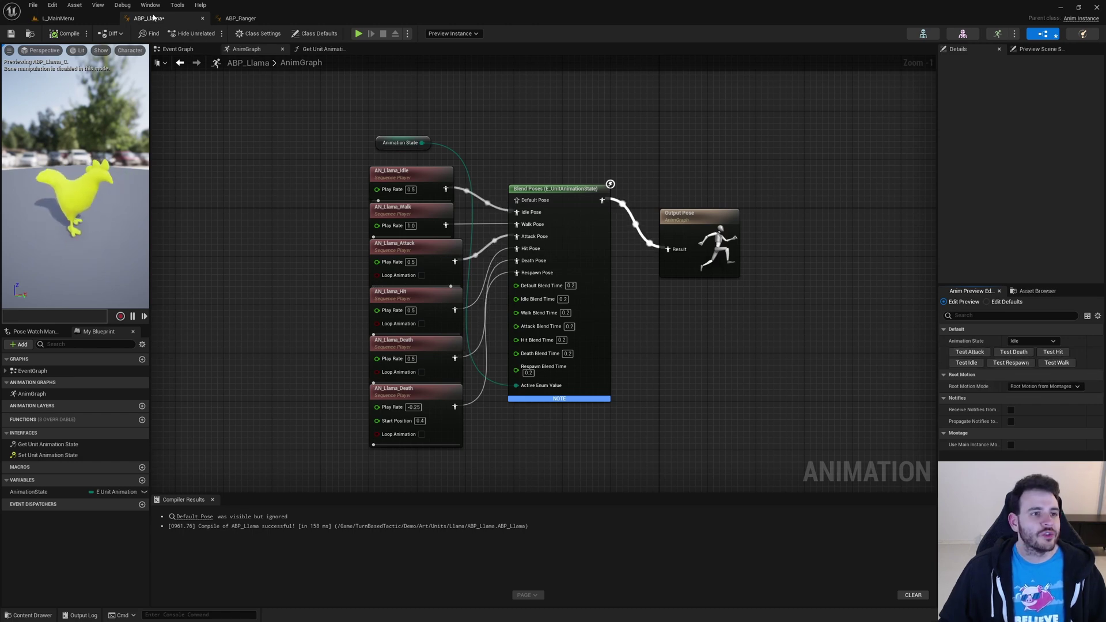
{"action": "left_click", "coordinate": [61, 37]}
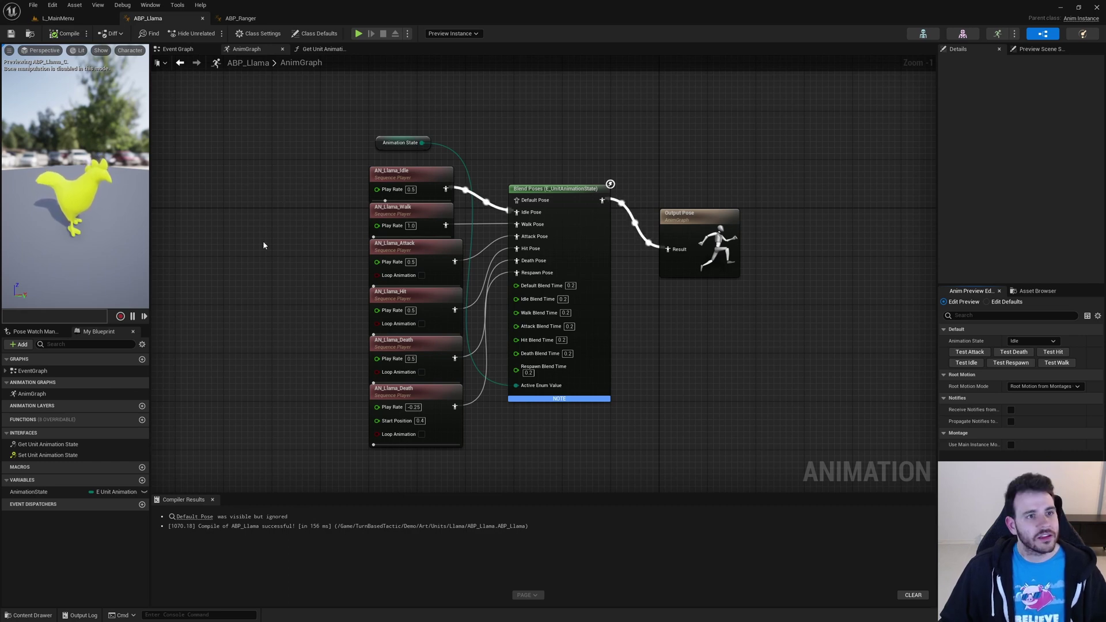
Step: Open the E_UnitType enumeration from the project's Blueprints/Core/Units/Utilities folder
{"action": "left_click", "coordinate": [97, 25]}
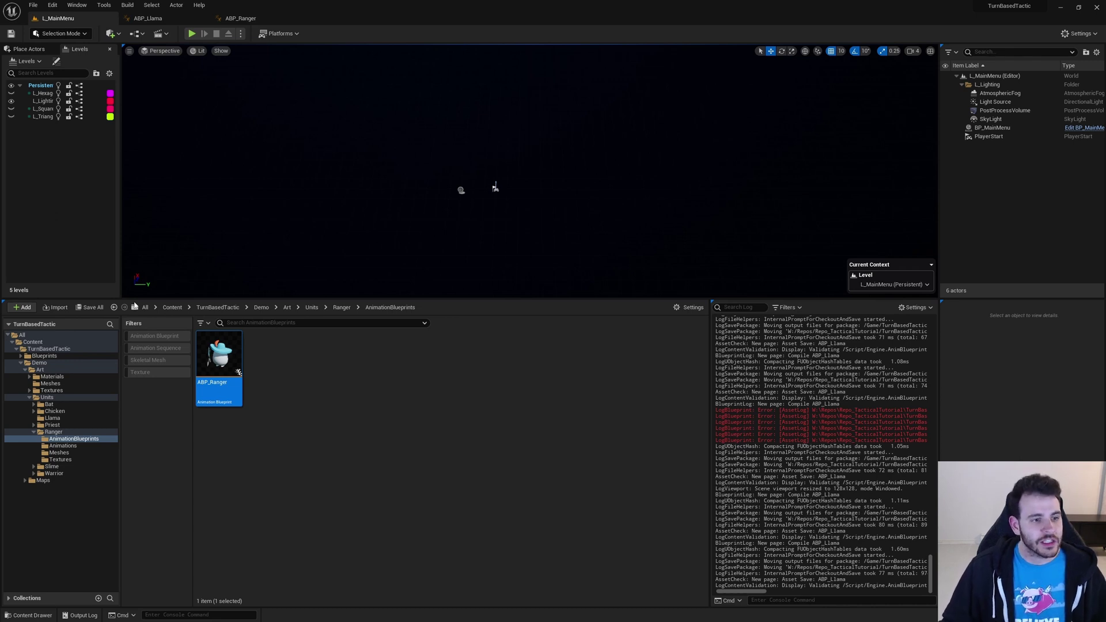
{"action": "left_click", "coordinate": [49, 358]}
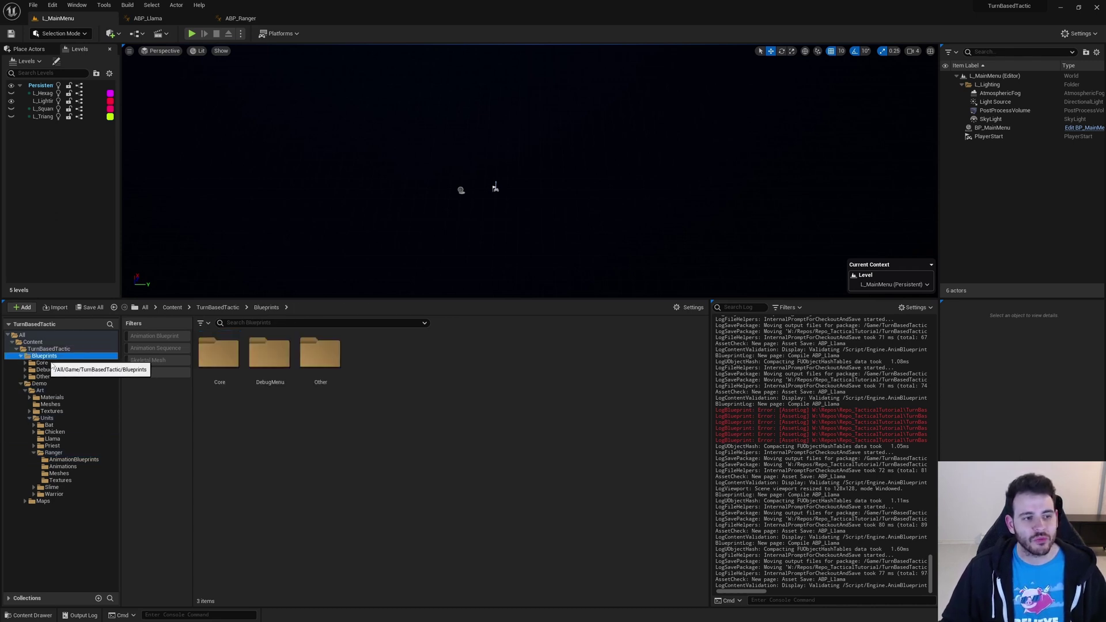
{"action": "double_click", "coordinate": [219, 355]}
{"action": "double_click", "coordinate": [423, 347]}
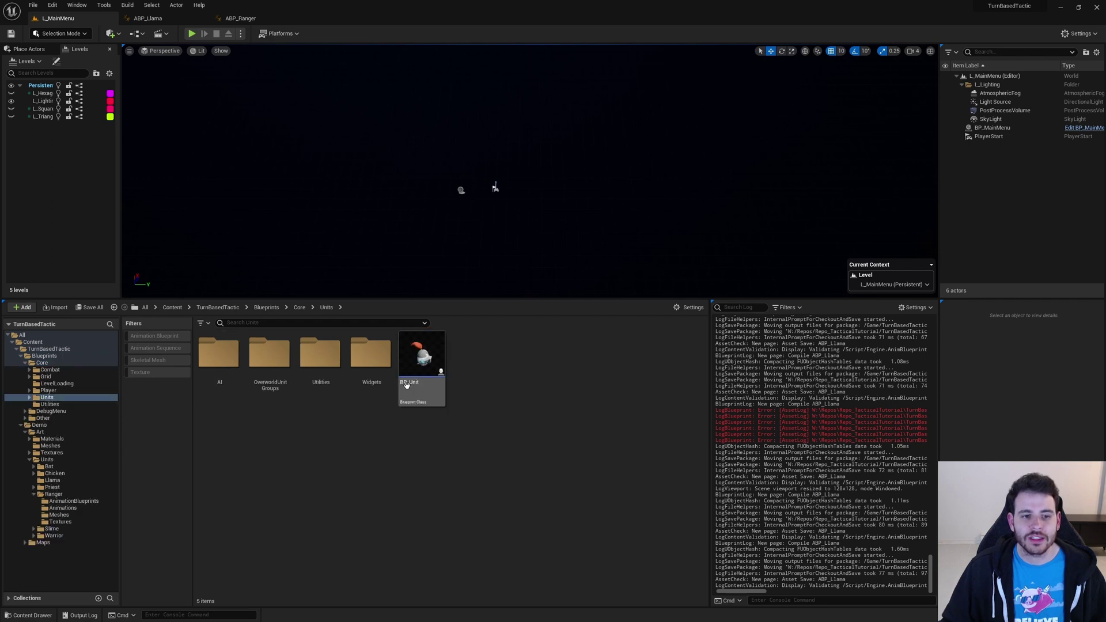
{"action": "double_click", "coordinate": [321, 353]}
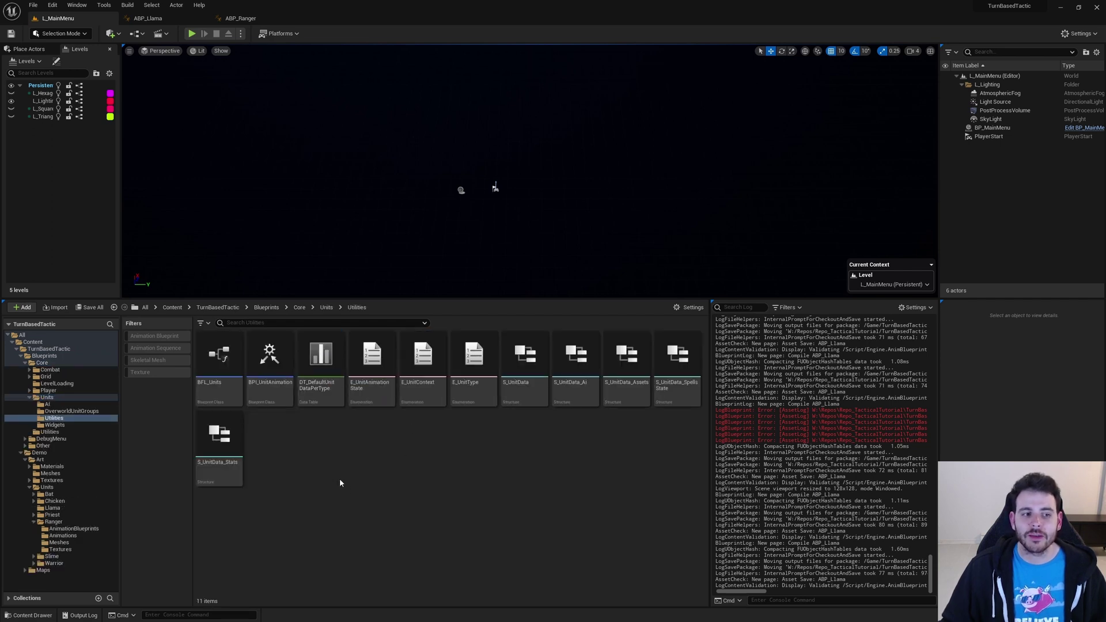
{"action": "left_click", "coordinate": [473, 392]}
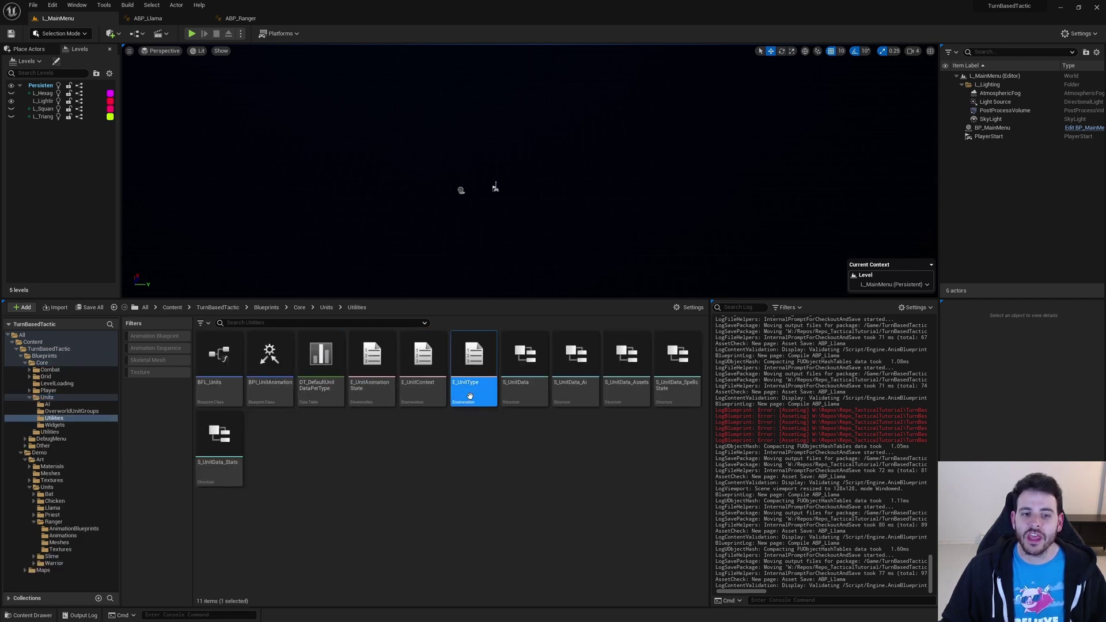
{"action": "double_click", "coordinate": [473, 392]}
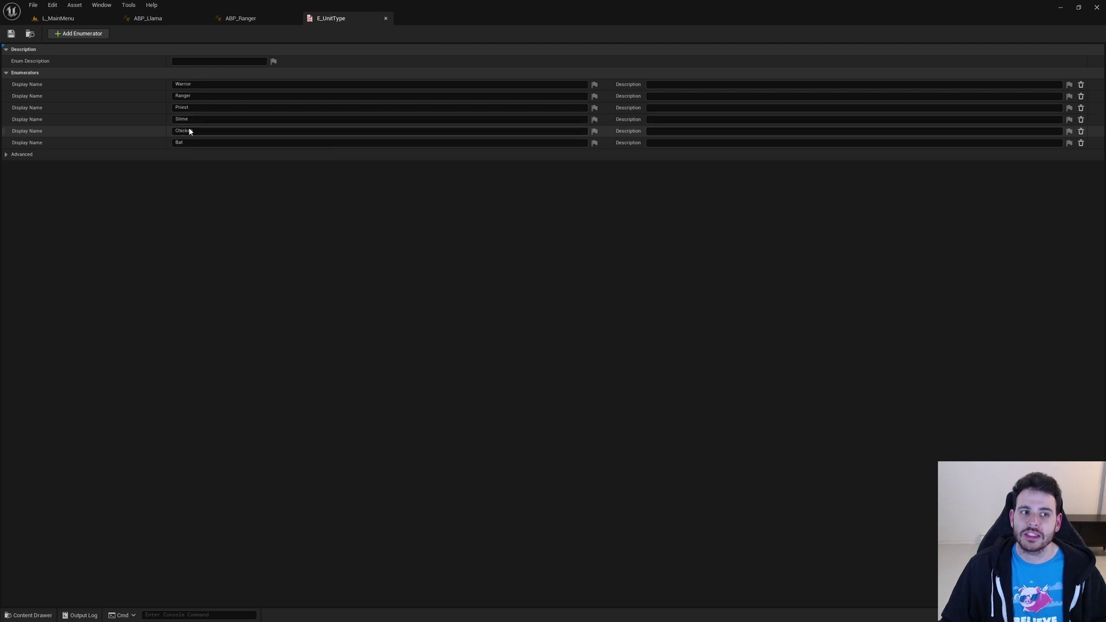
Step: Add an enumerator named Llama to E_UnitType and save the enumeration
{"action": "left_click", "coordinate": [79, 34]}
{"action": "left_click", "coordinate": [207, 155]}
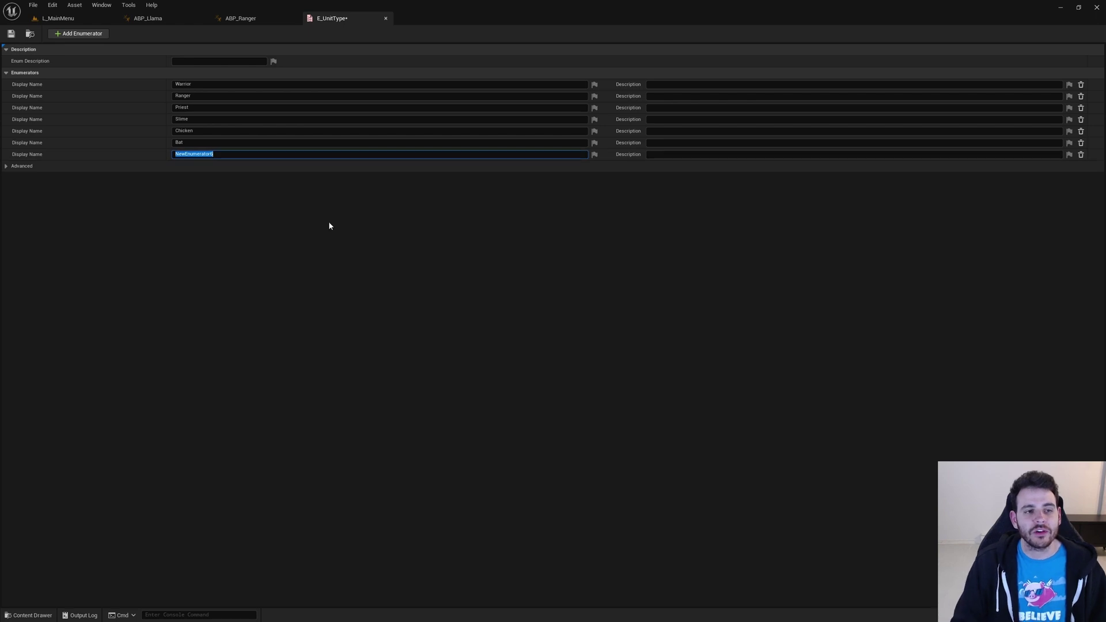
{"action": "type", "text": "Llama"}
{"action": "key", "text": "Return"}
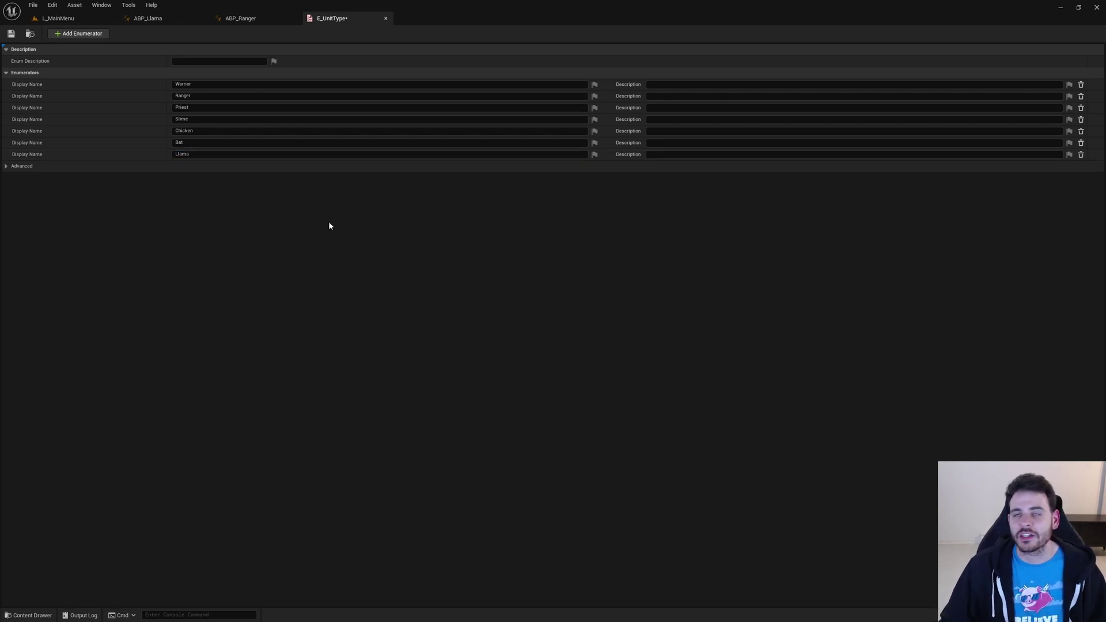
{"action": "left_click", "coordinate": [11, 33]}
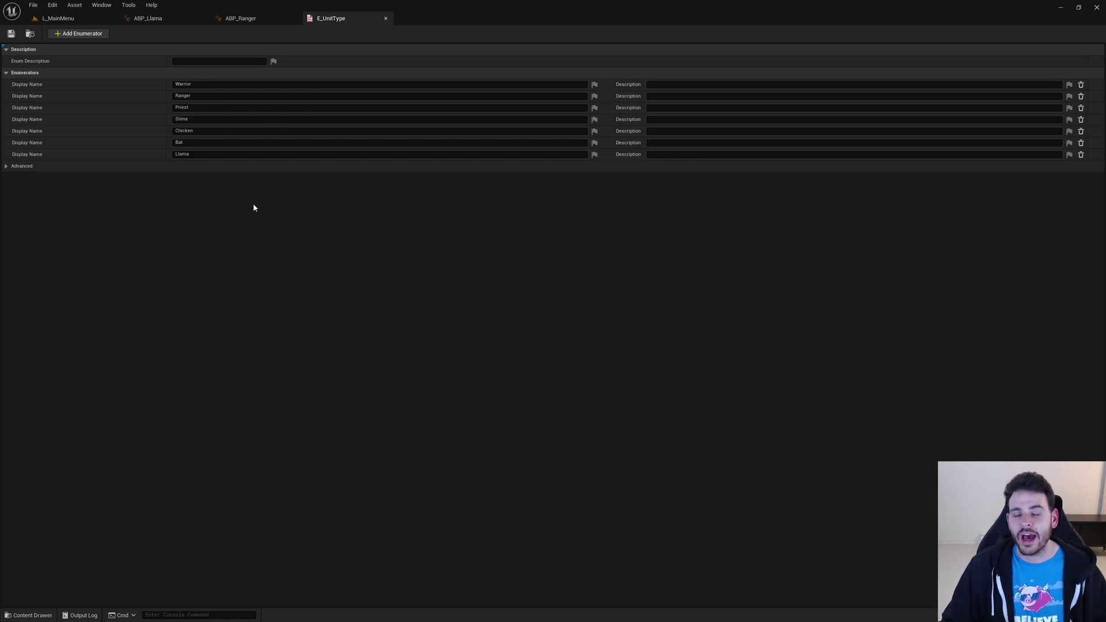
Step: Open the DT_DefaultUnitDataPerType data table and review the Ranger, Priest, Slime, Chicken and Bat rows
{"action": "left_click", "coordinate": [83, 19]}
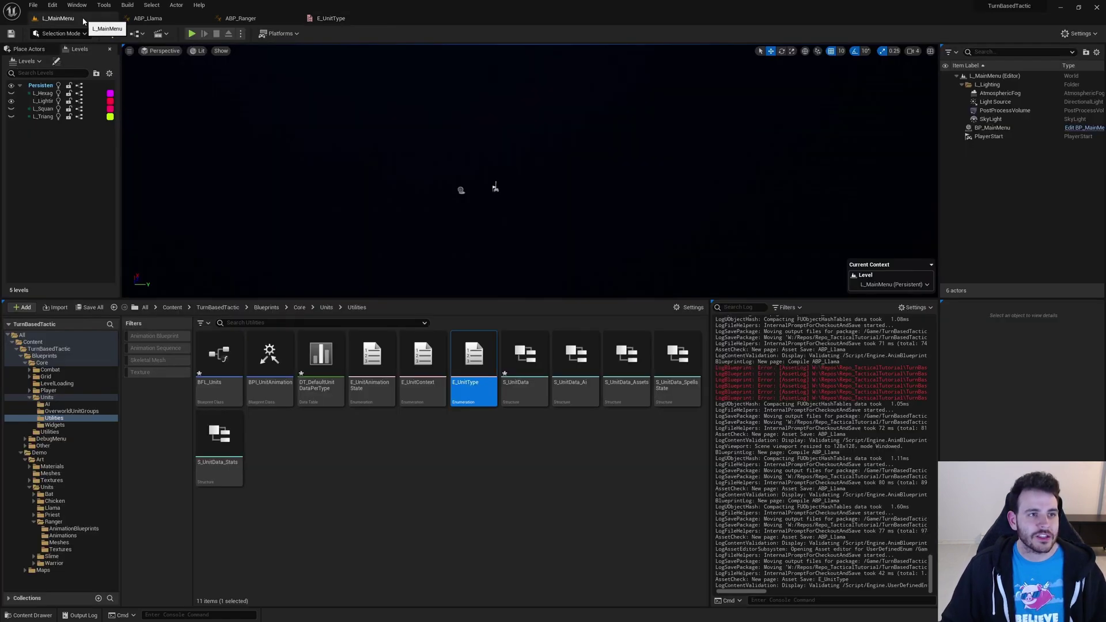
{"action": "left_click", "coordinate": [318, 383]}
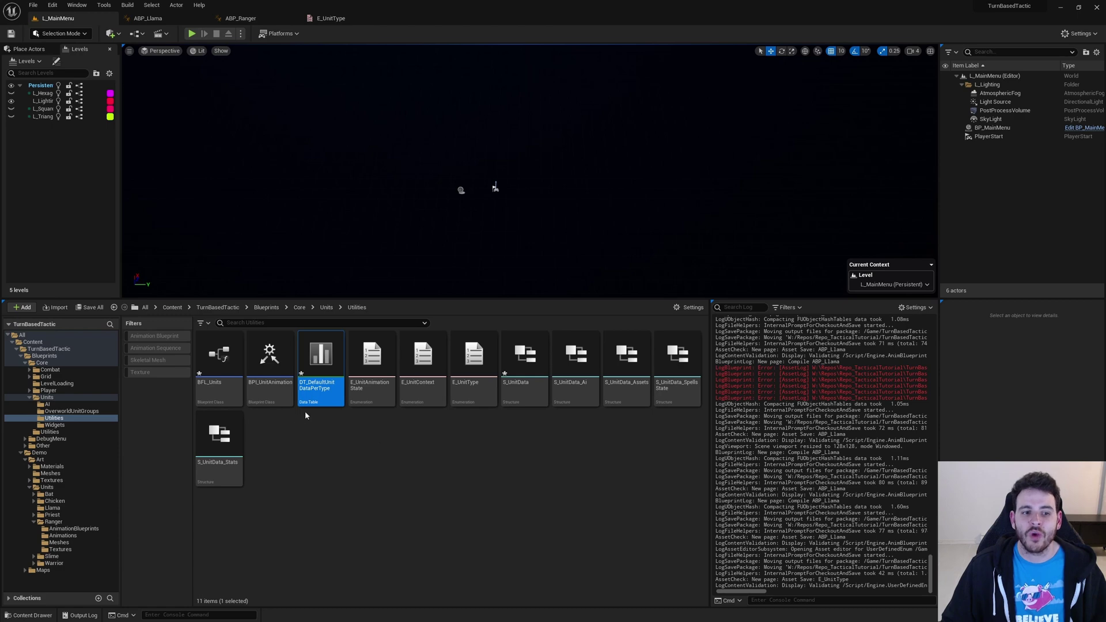
{"action": "mouse_move", "coordinate": [311, 397]}
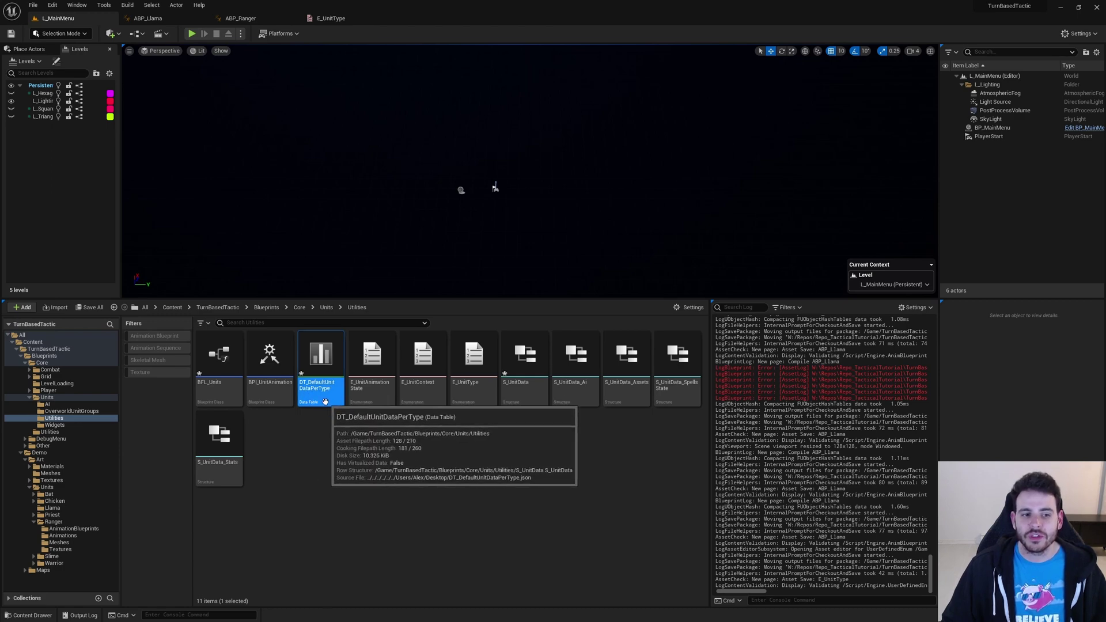
{"action": "key", "text": "Return"}
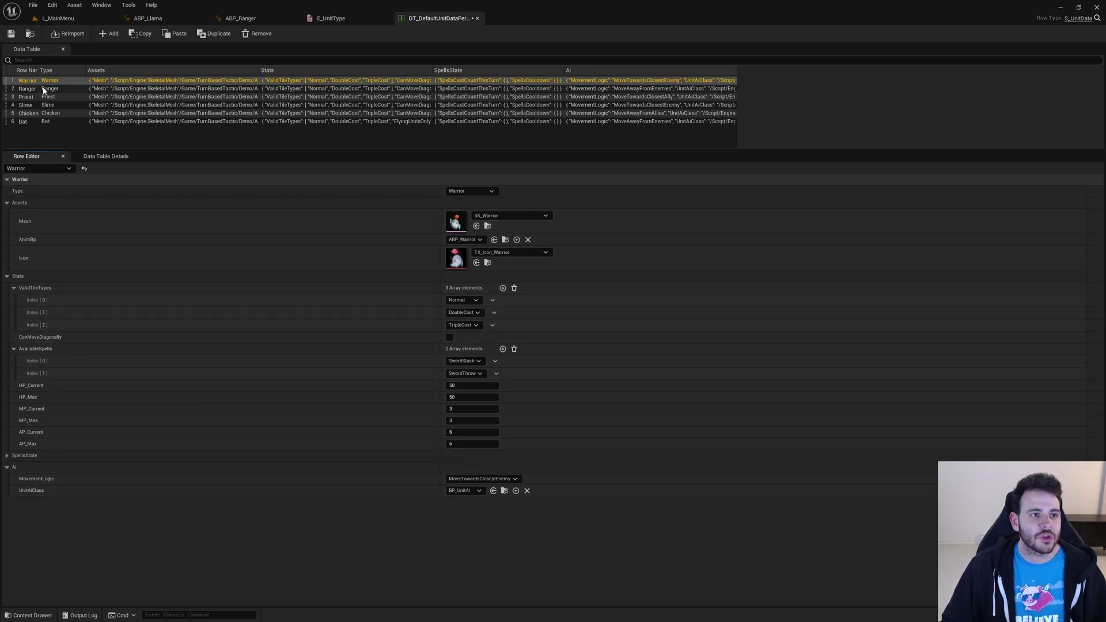
{"action": "left_click", "coordinate": [60, 87]}
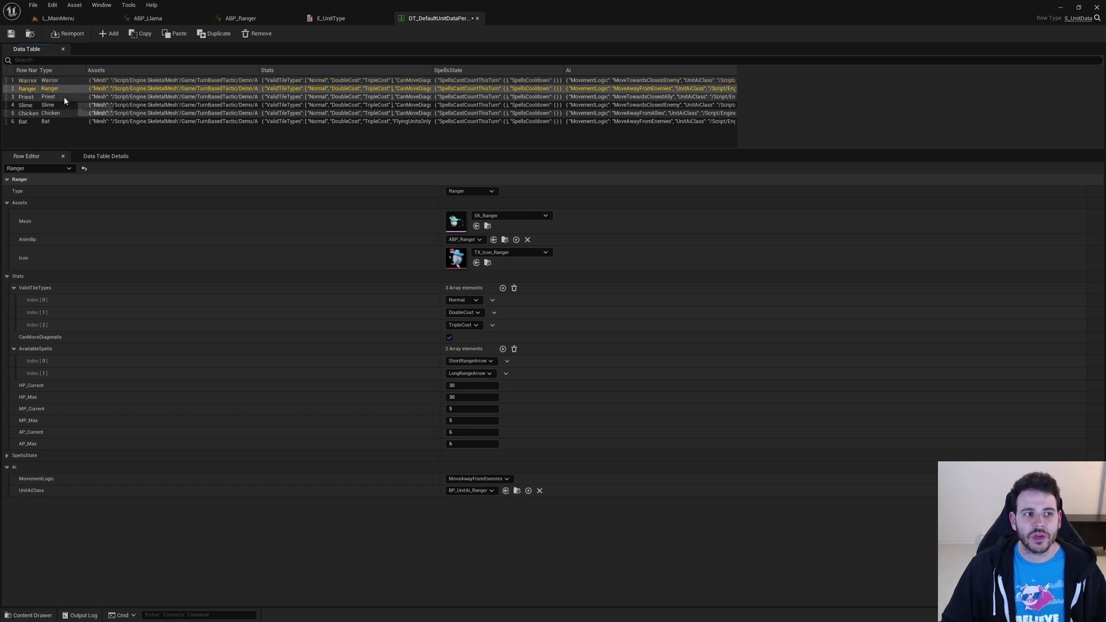
{"action": "left_click", "coordinate": [68, 96]}
{"action": "left_click", "coordinate": [60, 105]}
{"action": "left_click", "coordinate": [57, 115]}
{"action": "left_click", "coordinate": [51, 123]}
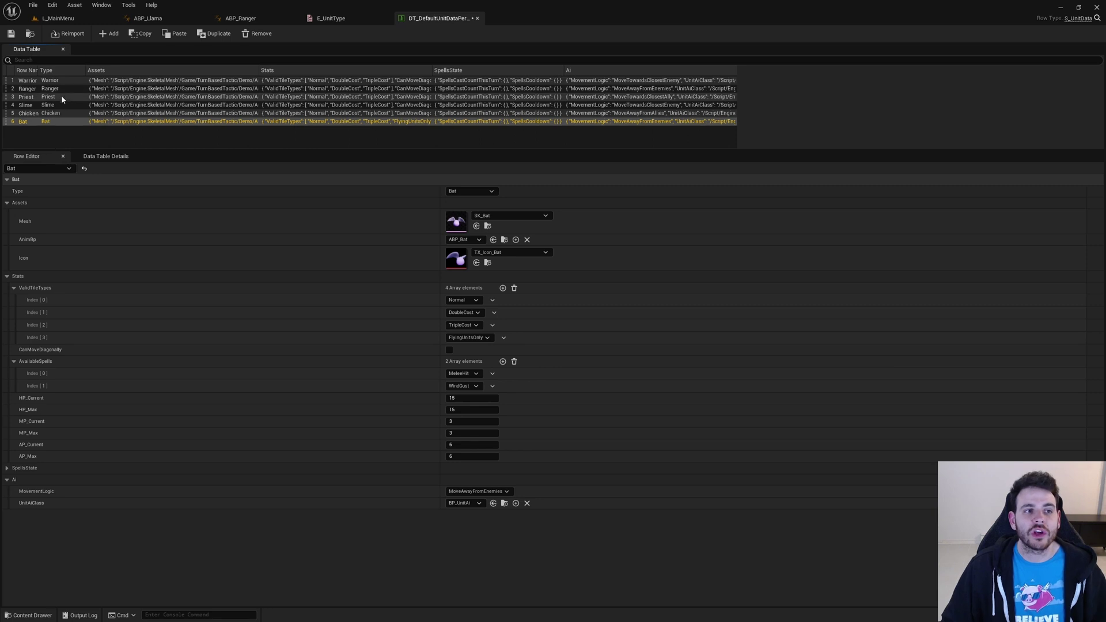
Step: Add a new row to the unit data table and name it Llama
{"action": "left_click", "coordinate": [111, 34]}
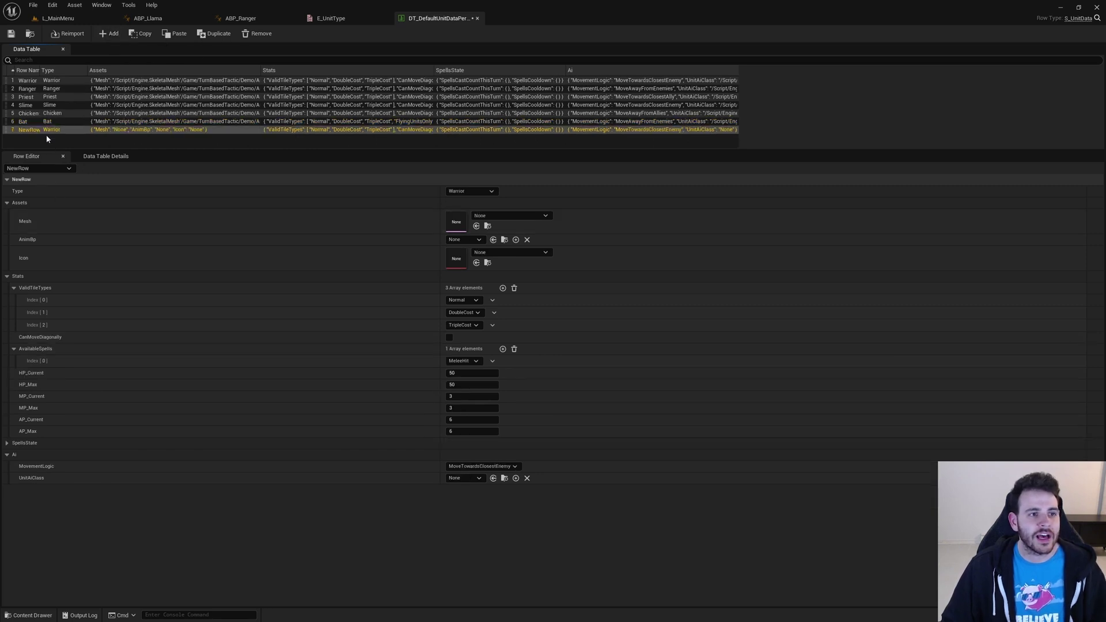
{"action": "double_click", "coordinate": [29, 130]}
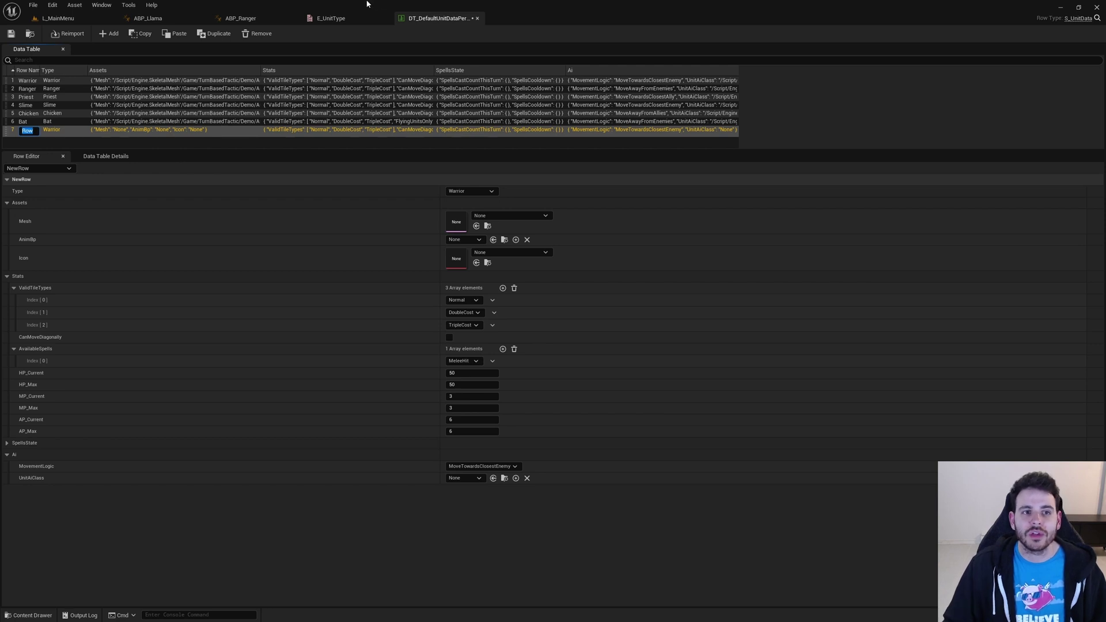
{"action": "type", "text": "Llam"}
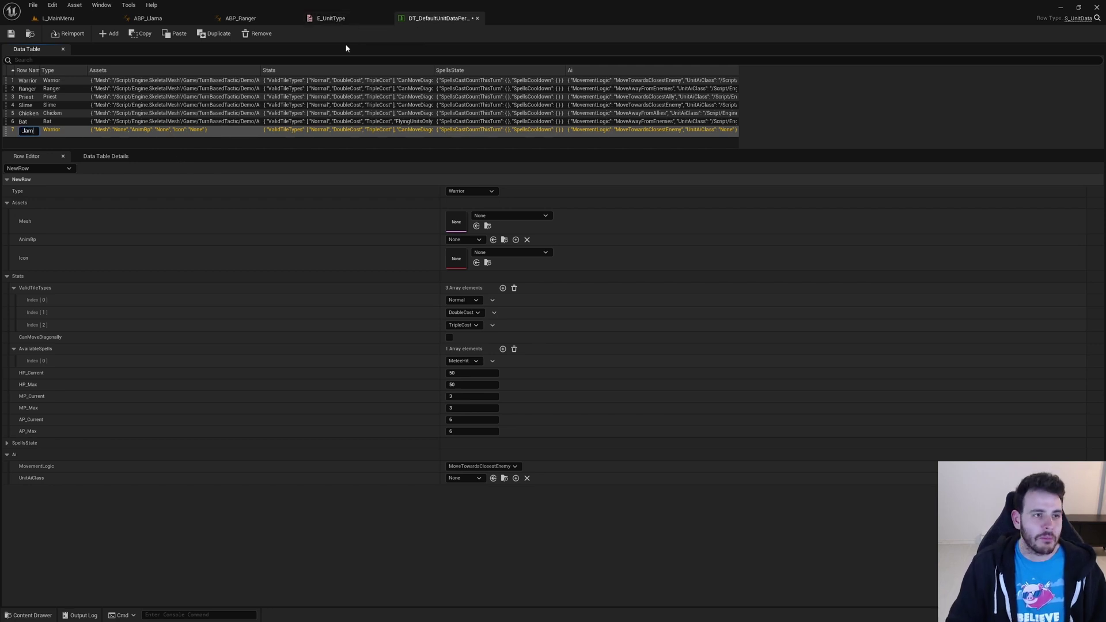
{"action": "type", "text": "a"}
{"action": "key", "text": "Return"}
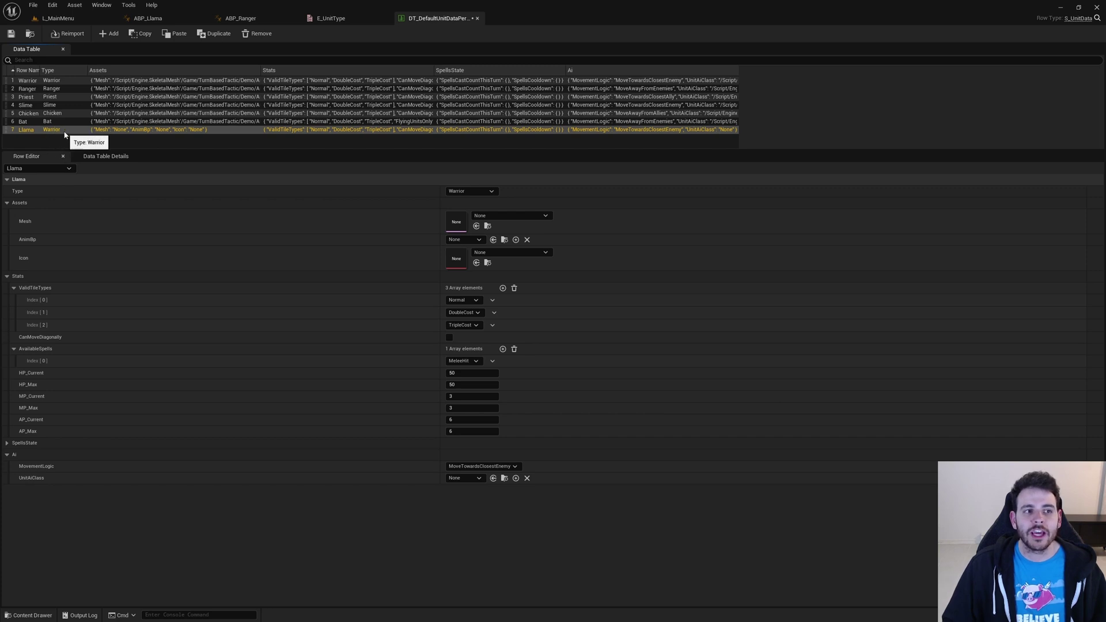
Step: Set the Llama row's Type to Llama
{"action": "left_click", "coordinate": [466, 192]}
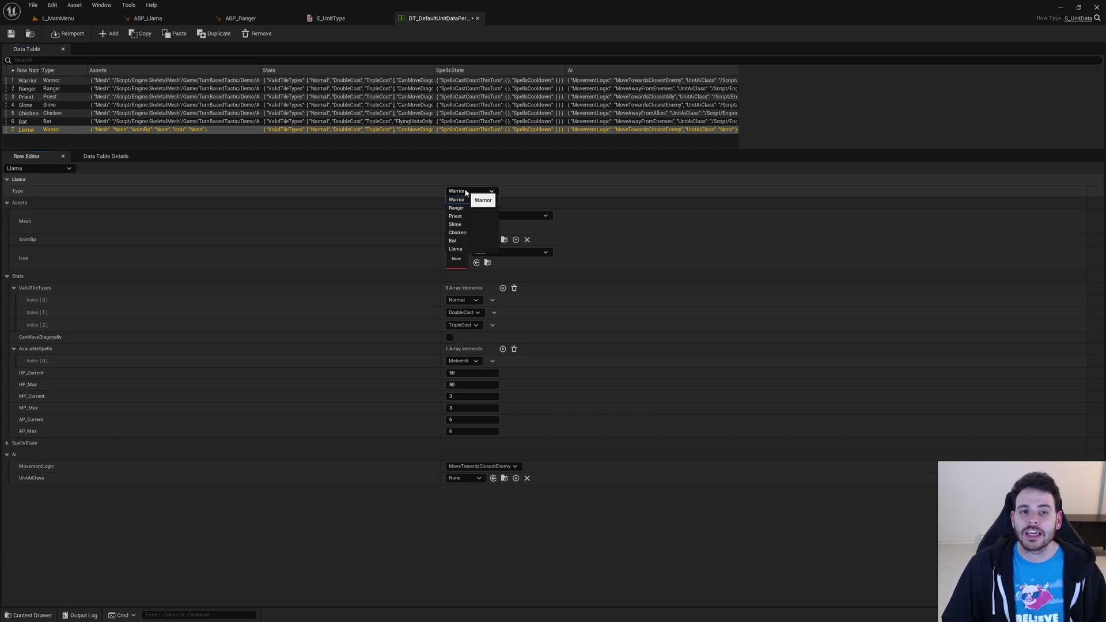
{"action": "left_click", "coordinate": [457, 250]}
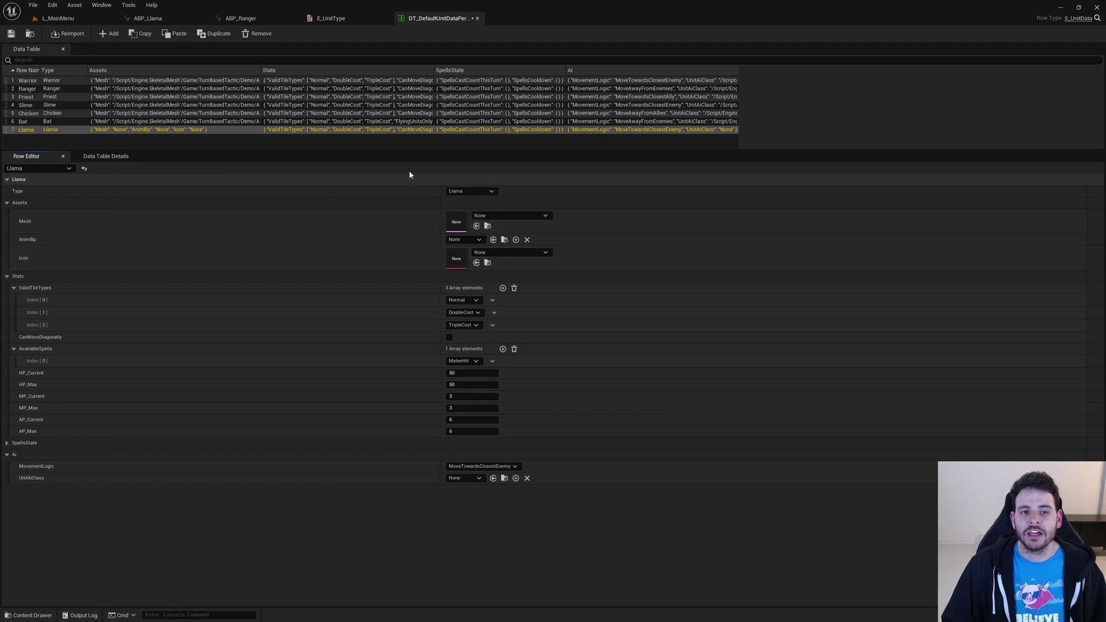
{"action": "double_click", "coordinate": [24, 131]}
{"action": "key", "text": "Return"}
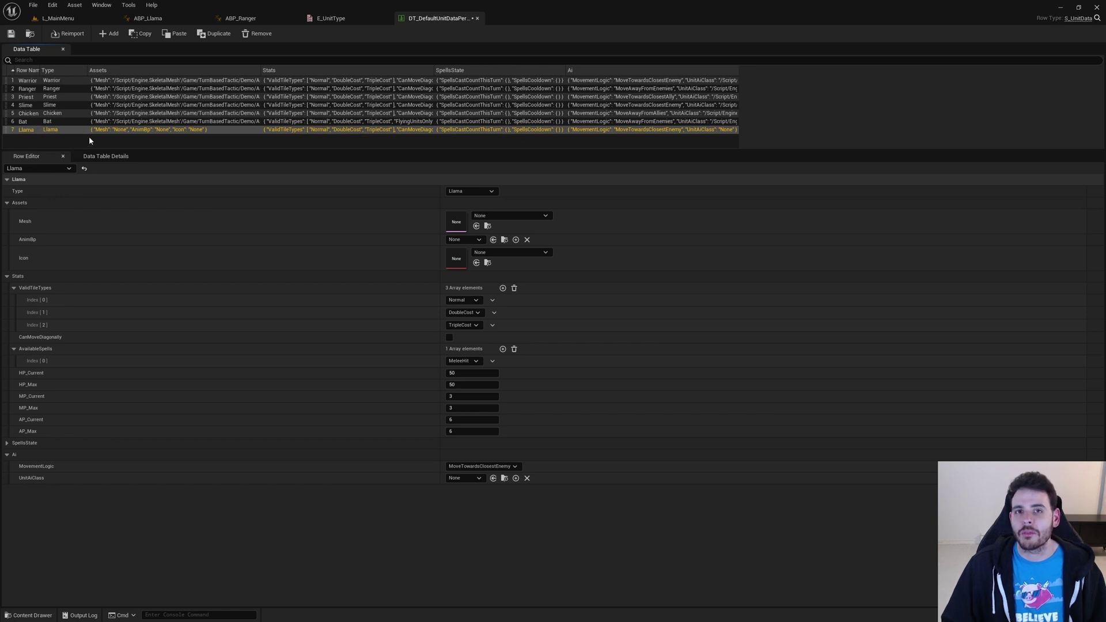
{"action": "left_click", "coordinate": [130, 180]}
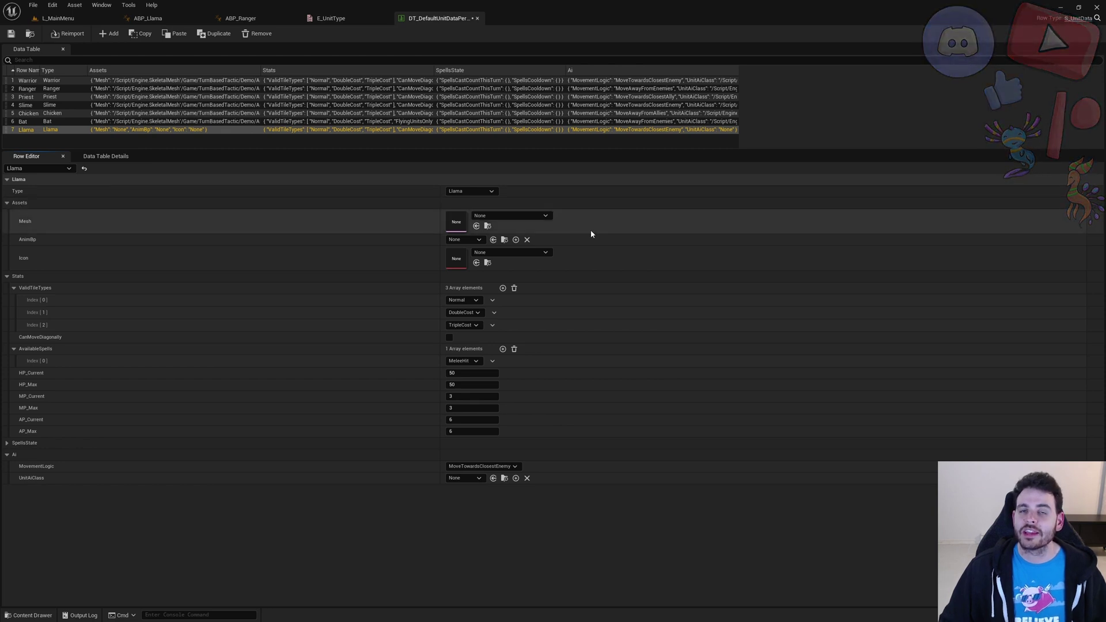
Step: Assign the Llama row's assets: SK_Llama as Mesh, ABP_Llama as AnimBp and TX_Icon_Llama as Icon
{"action": "left_click", "coordinate": [516, 218]}
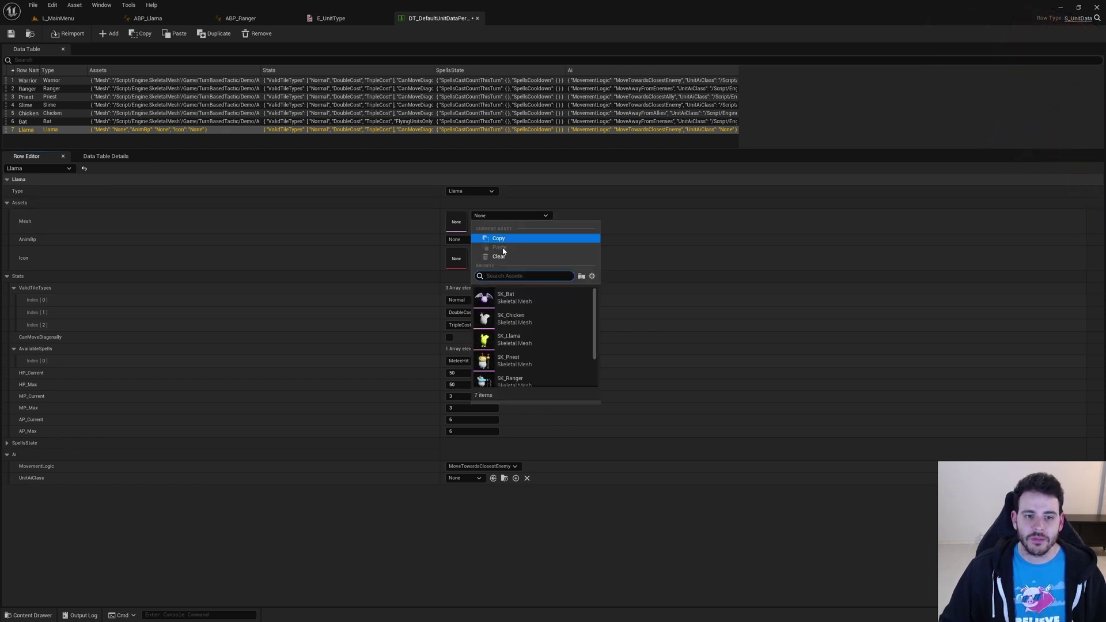
{"action": "left_click", "coordinate": [540, 339]}
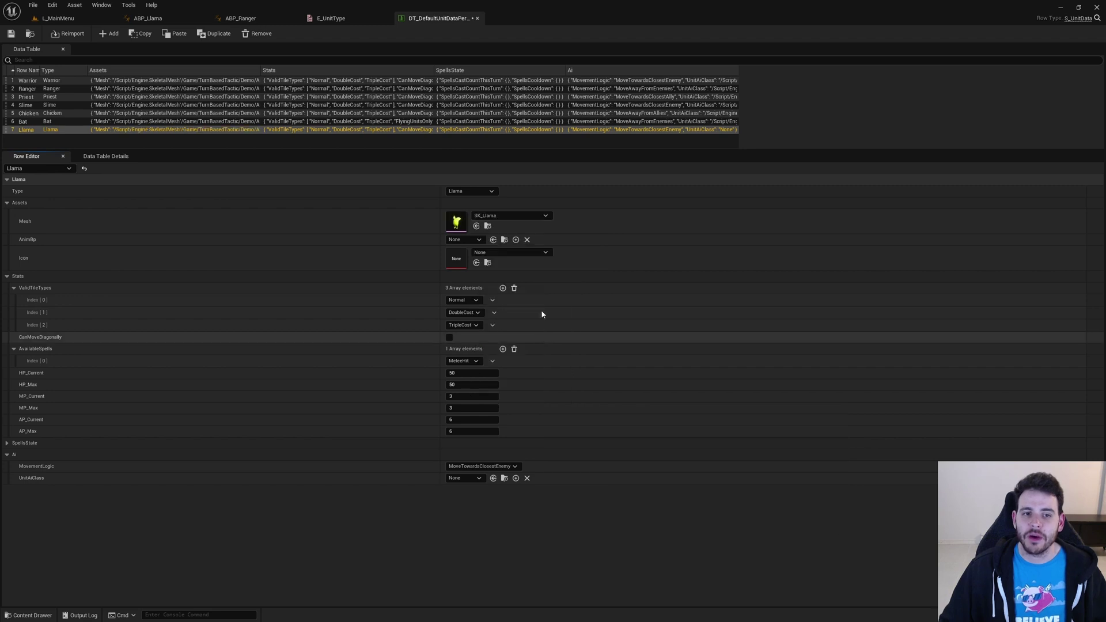
{"action": "left_click", "coordinate": [463, 241]}
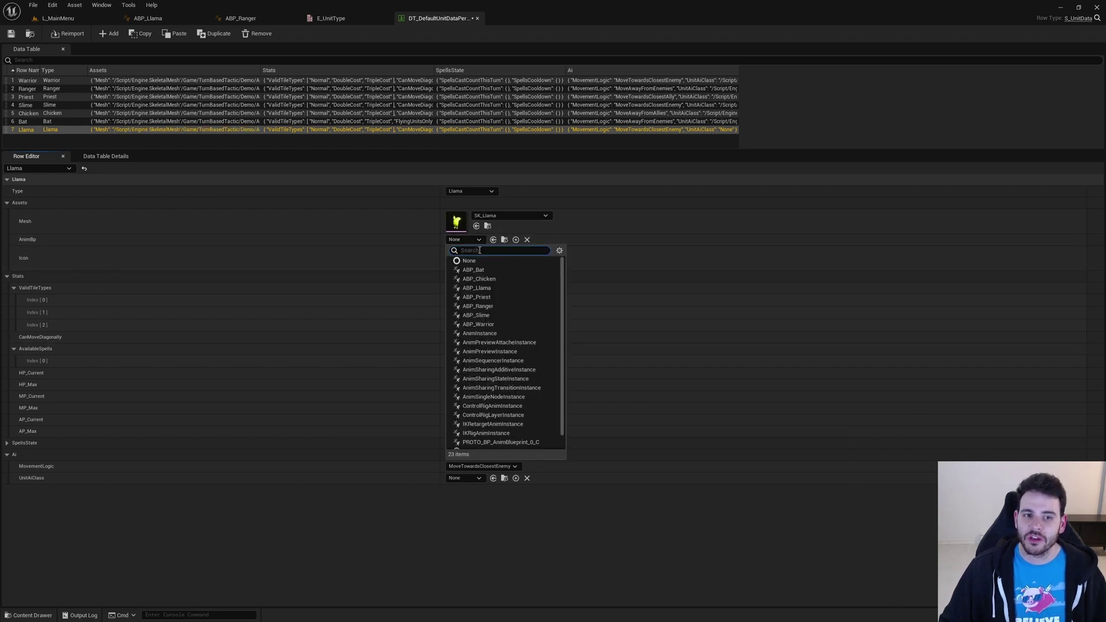
{"action": "left_click", "coordinate": [487, 288]}
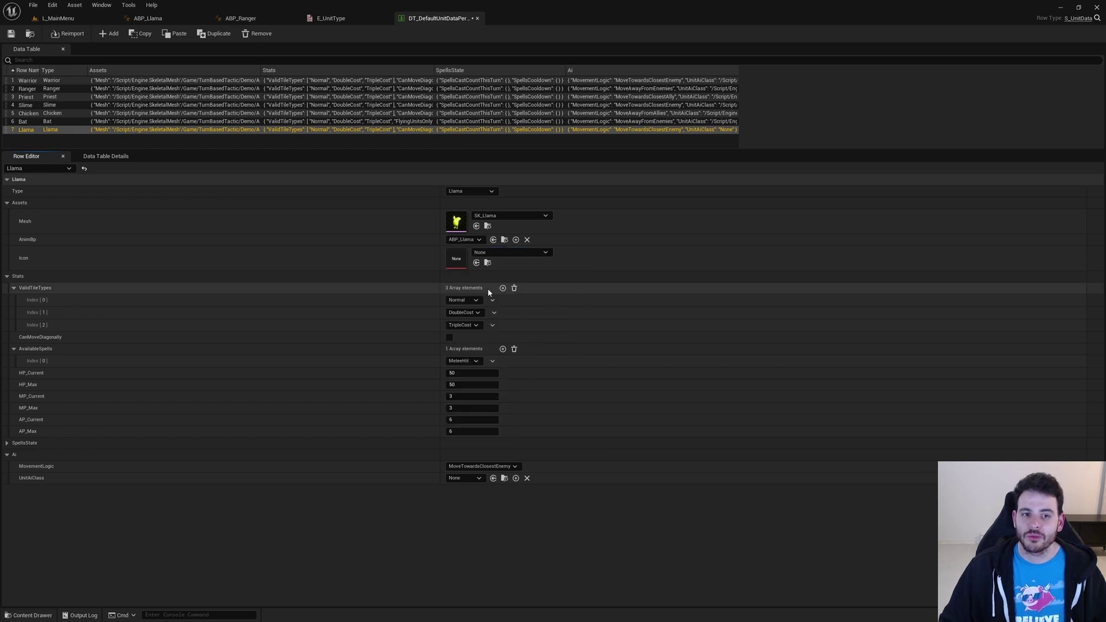
{"action": "left_click", "coordinate": [519, 257]}
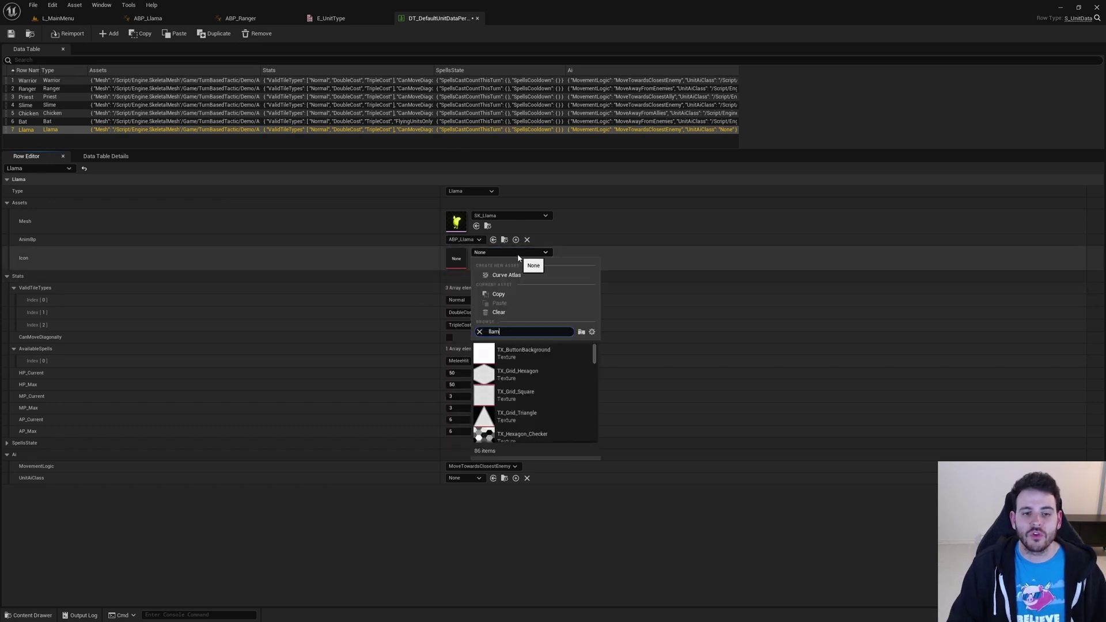
{"action": "left_click", "coordinate": [496, 361]}
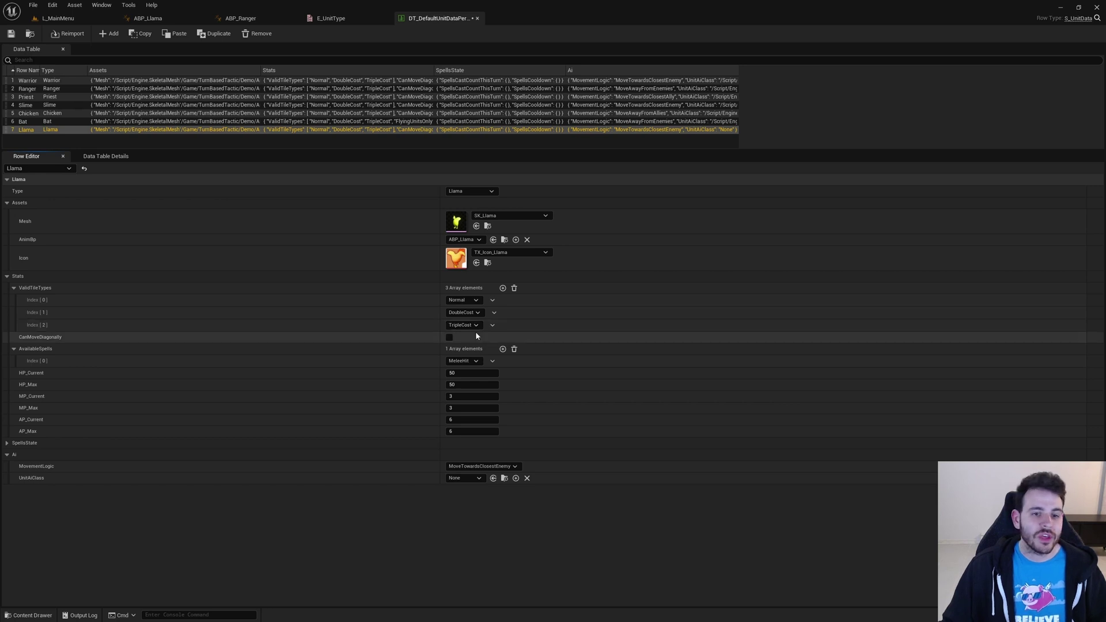
Step: Add FlyingUnitsOnly as a fourth entry in the Llama row's ValidTileTypes and enable CanMoveDiagonally
{"action": "left_click", "coordinate": [503, 287]}
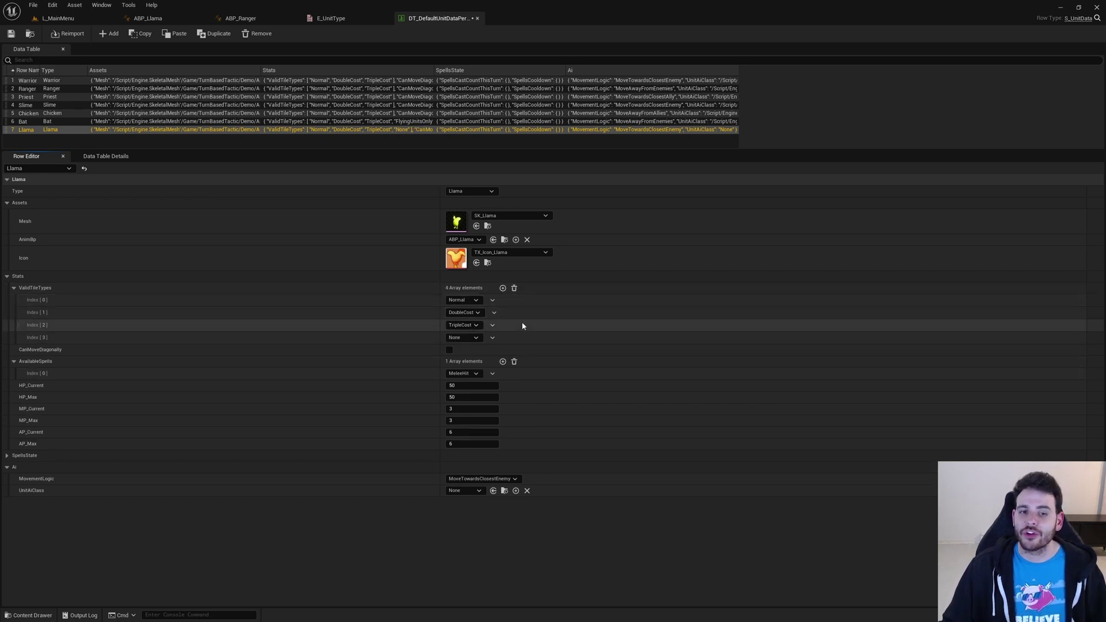
{"action": "left_click", "coordinate": [467, 337]}
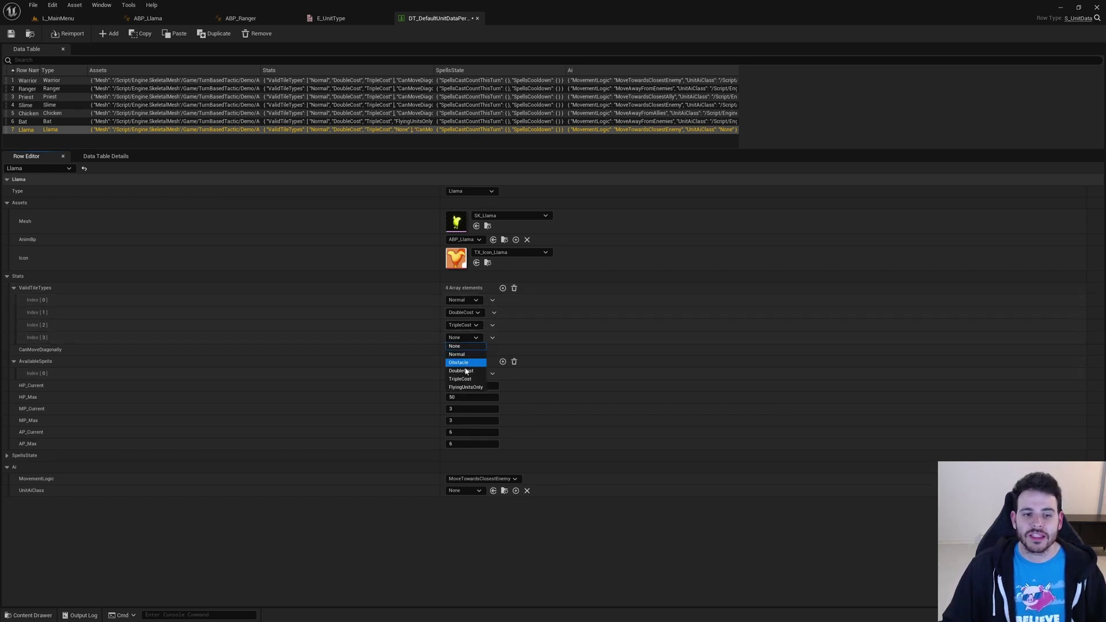
{"action": "left_click", "coordinate": [469, 387]}
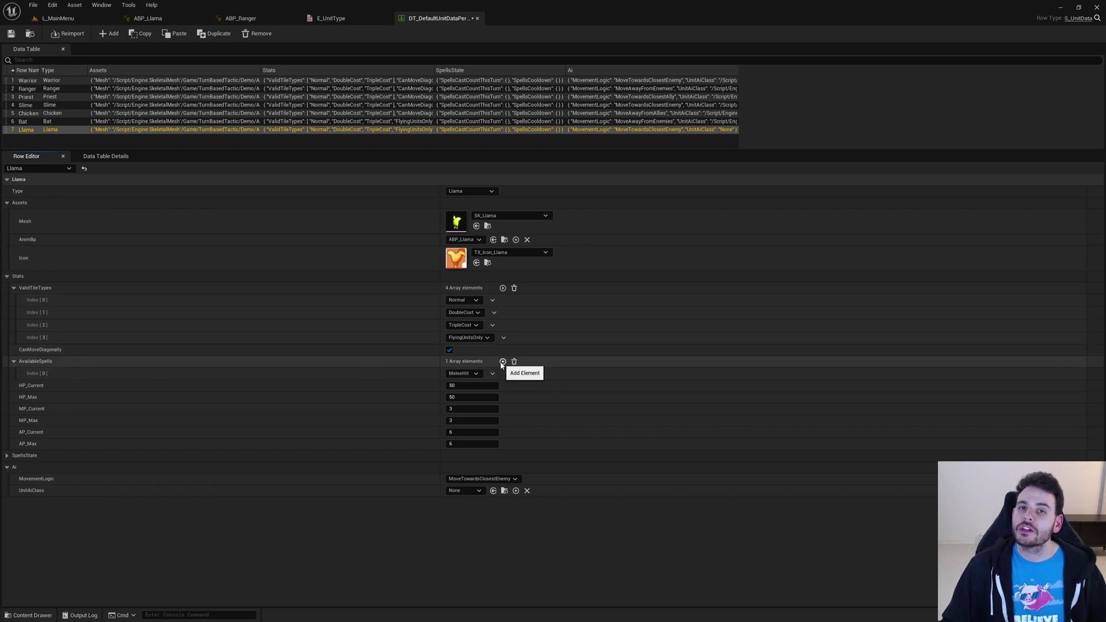
Step: Set the Llama row's AvailableSpells to three entries: TestSpell, SwordSlash and Heal
{"action": "left_click", "coordinate": [465, 374]}
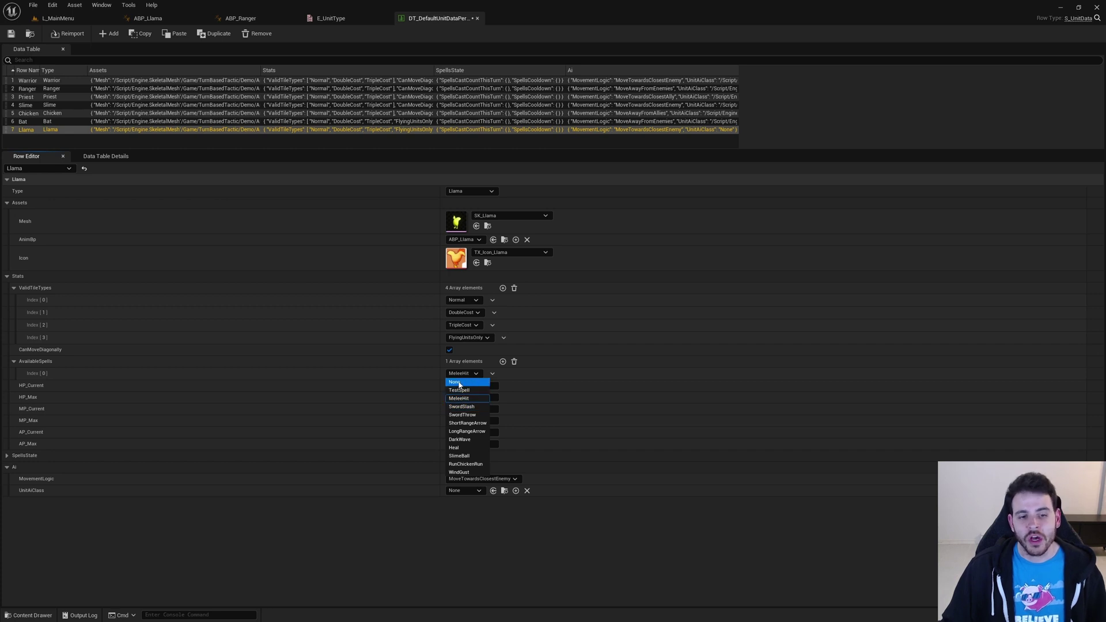
{"action": "left_click", "coordinate": [459, 390]}
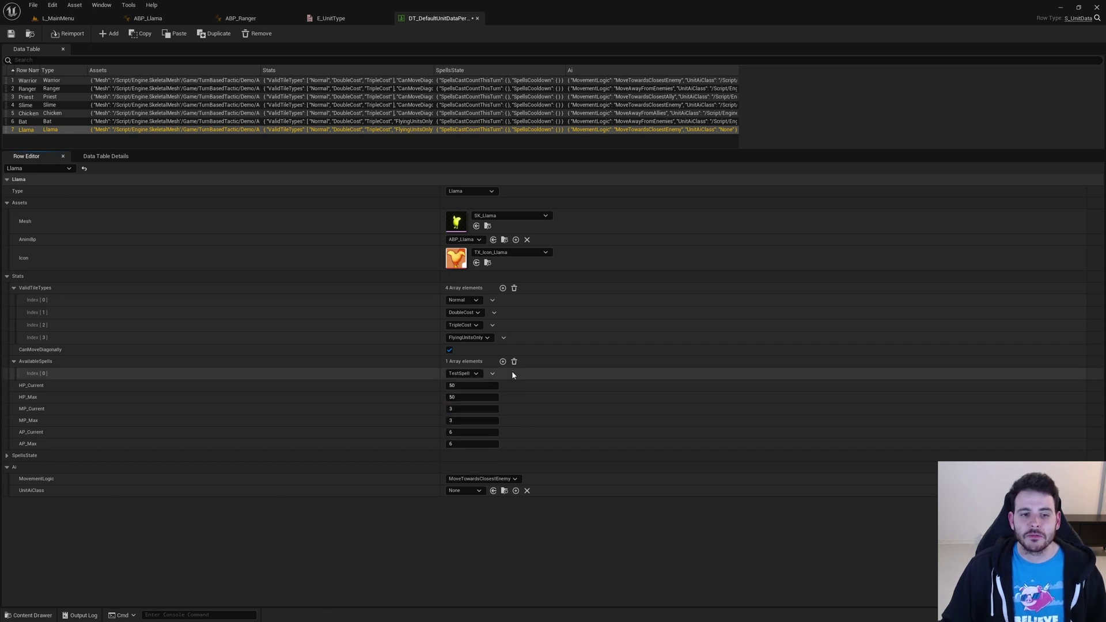
{"action": "left_click", "coordinate": [502, 361]}
{"action": "left_click", "coordinate": [469, 385]}
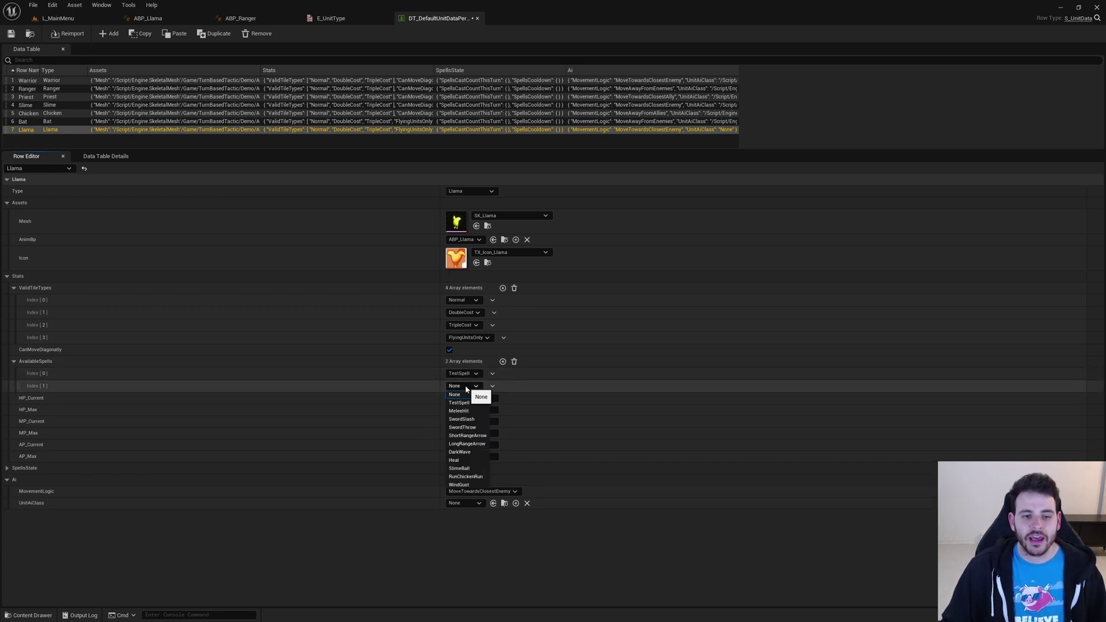
{"action": "left_click", "coordinate": [464, 420]}
{"action": "left_click", "coordinate": [502, 361]}
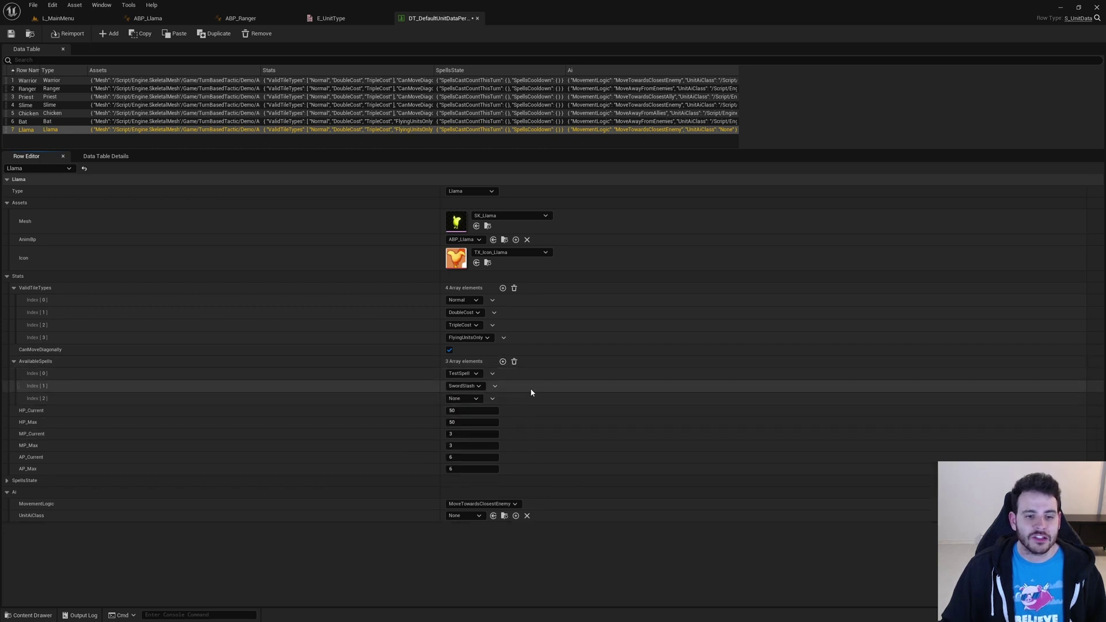
{"action": "left_click", "coordinate": [471, 398]}
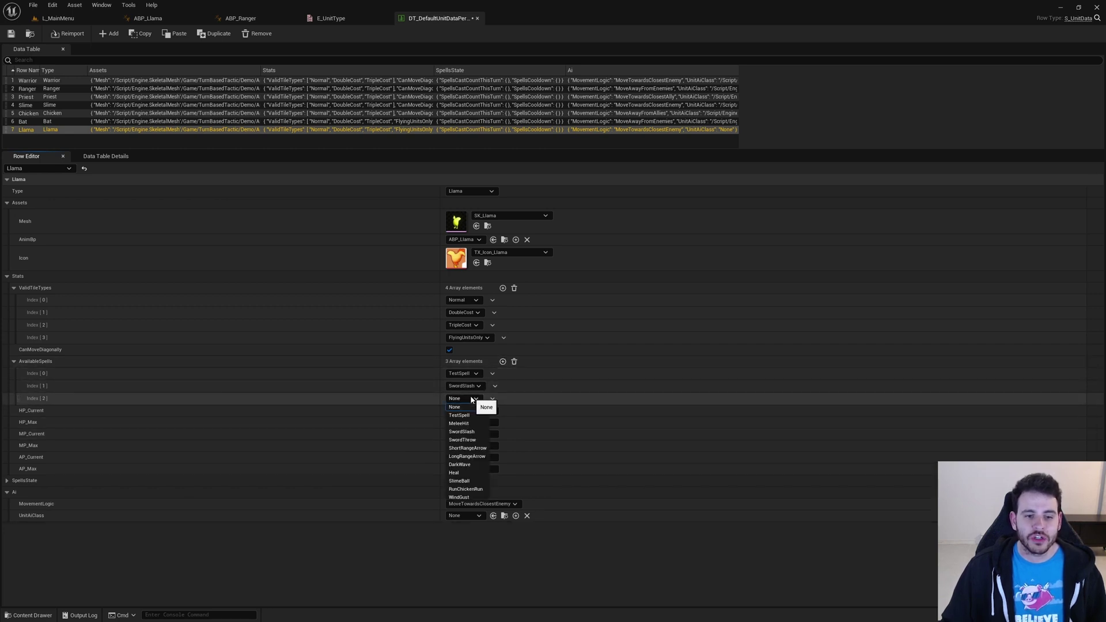
{"action": "left_click", "coordinate": [463, 472]}
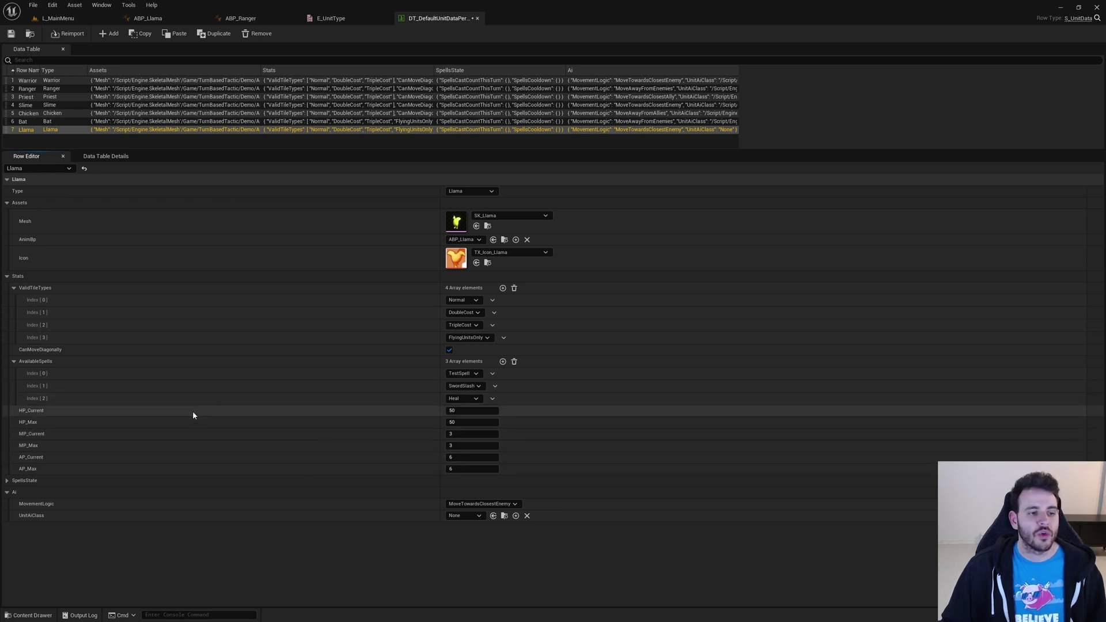
Step: Set the Llama row's HP_Current and HP_Max to 20
{"action": "left_click", "coordinate": [482, 412]}
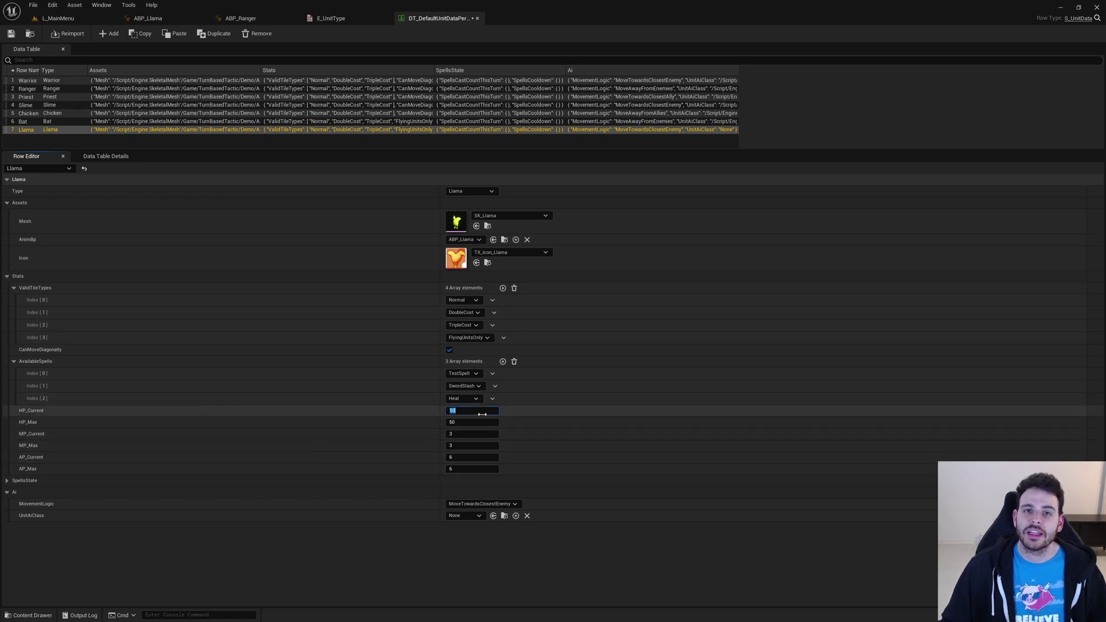
{"action": "type", "text": "20"}
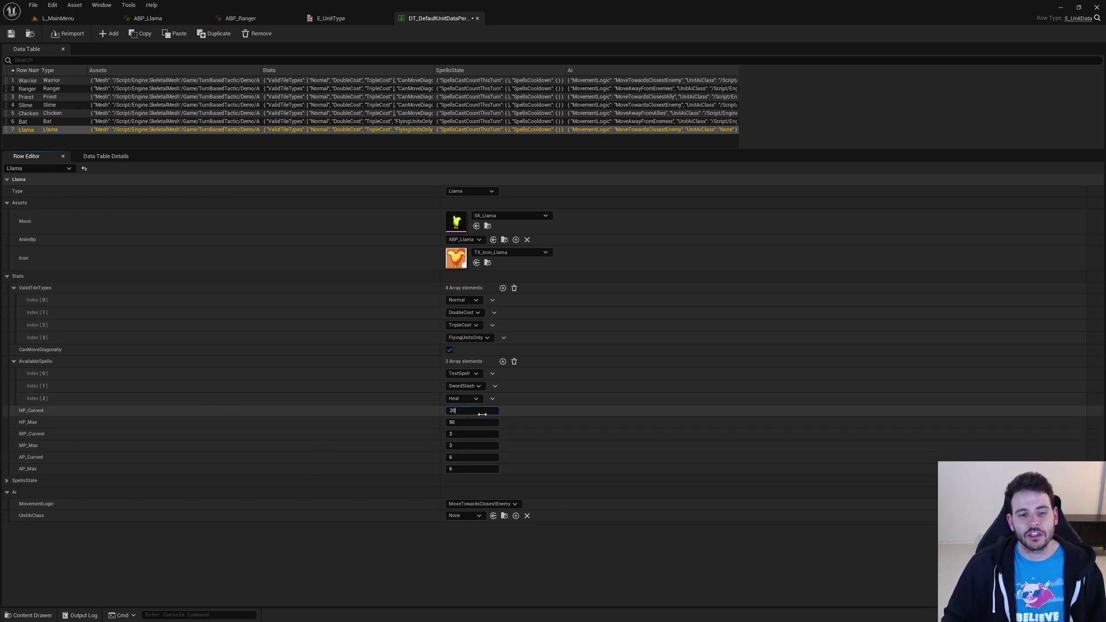
{"action": "key", "text": "Tab"}
{"action": "type", "text": "20"}
{"action": "key", "text": "Return"}
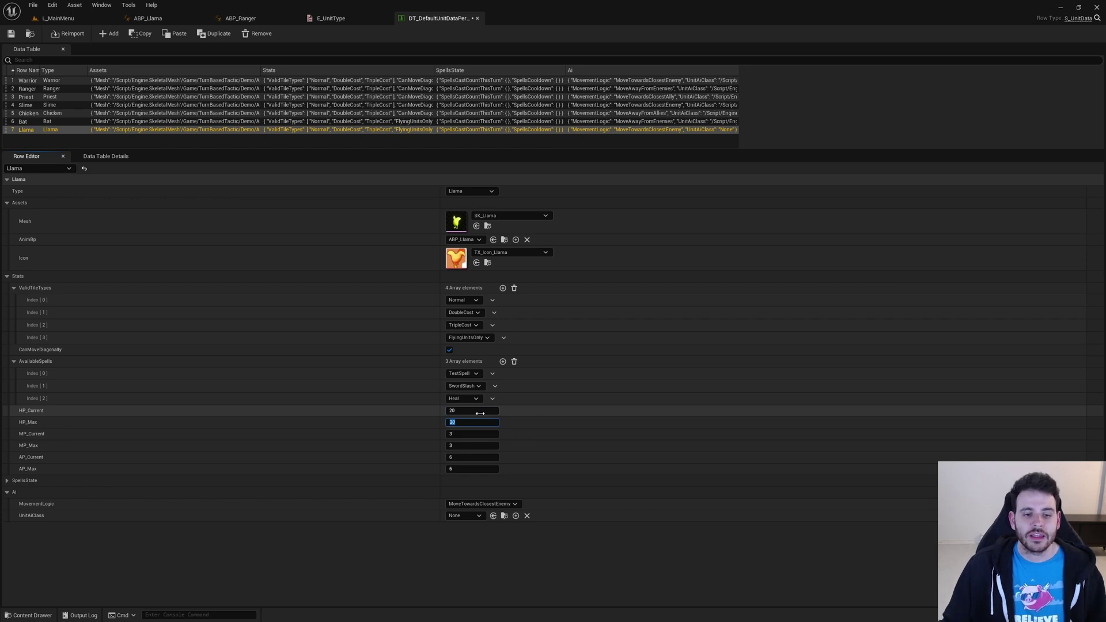
Step: Set the Llama row's MP_Current and MP_Max to 15, and its AP_Current and AP_Max to 7
{"action": "left_click", "coordinate": [485, 436]}
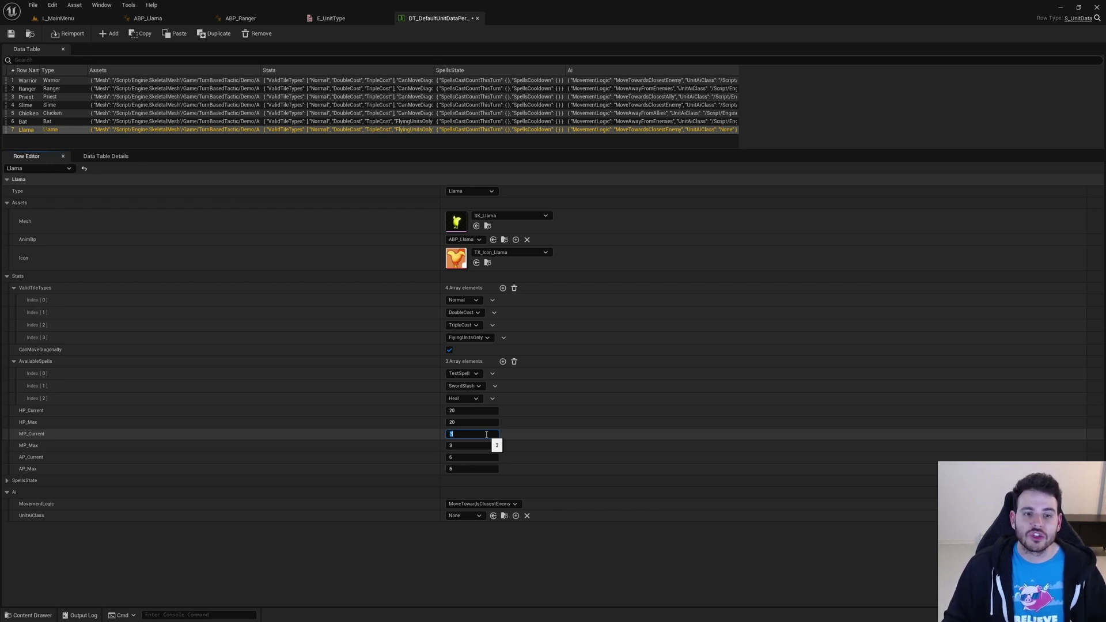
{"action": "key", "text": "Tab"}
{"action": "type", "text": "15"}
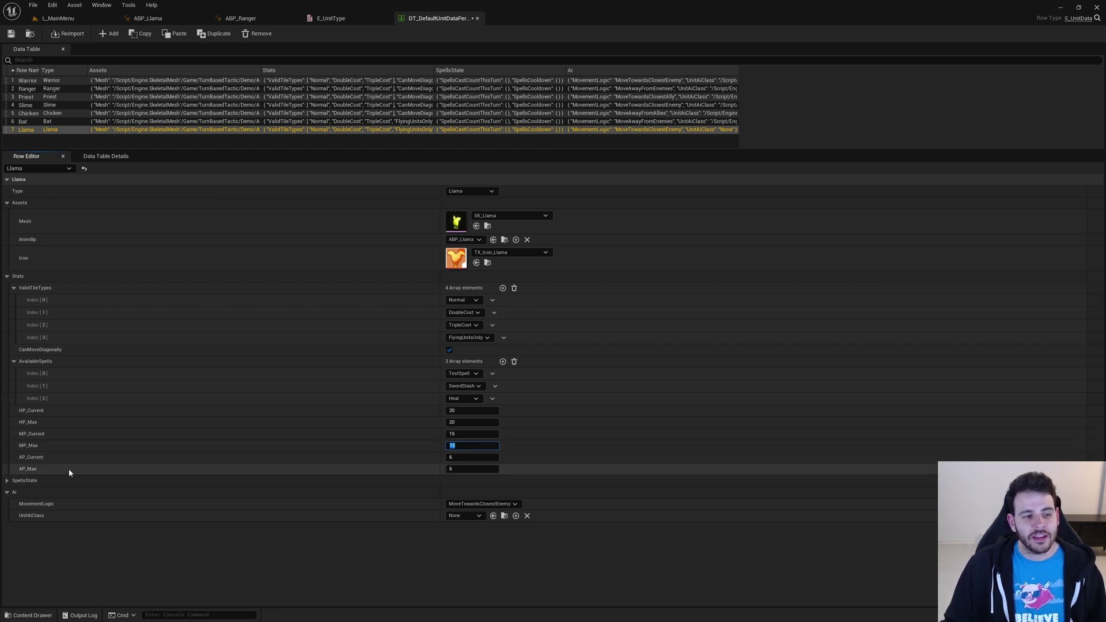
{"action": "left_click", "coordinate": [472, 459]}
{"action": "type", "text": "7"}
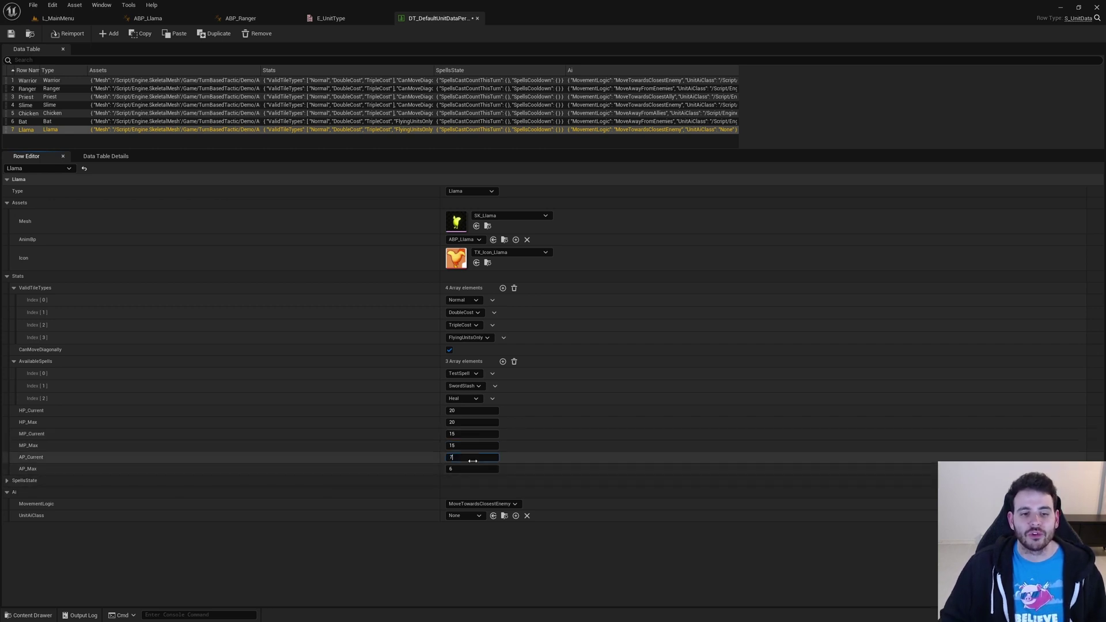
{"action": "key", "text": "Tab"}
{"action": "type", "text": "7"}
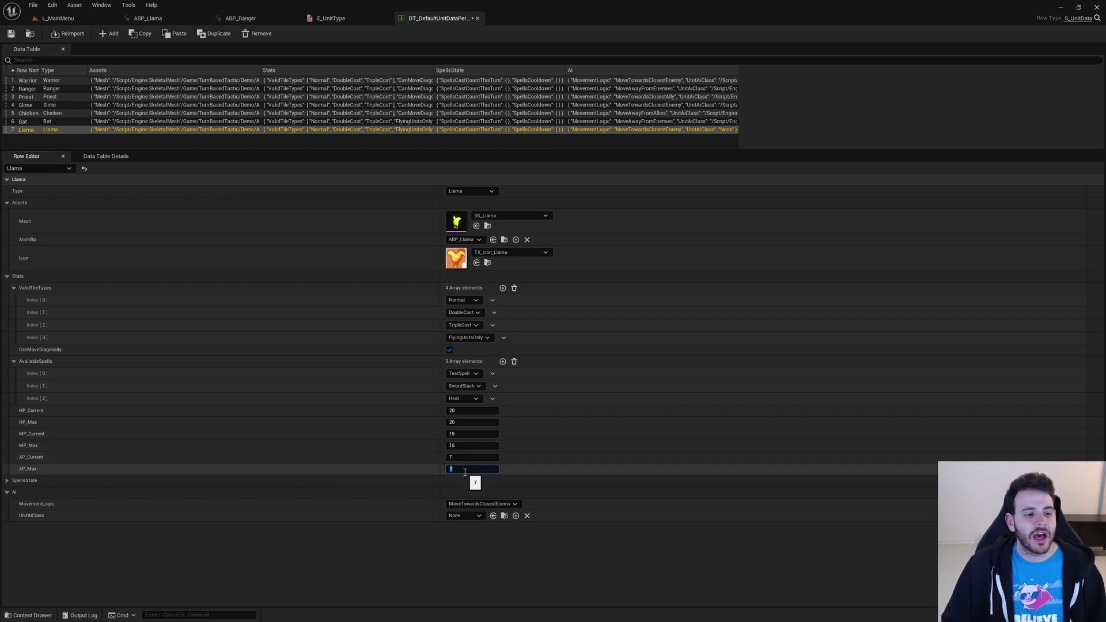
{"action": "left_click", "coordinate": [62, 486]}
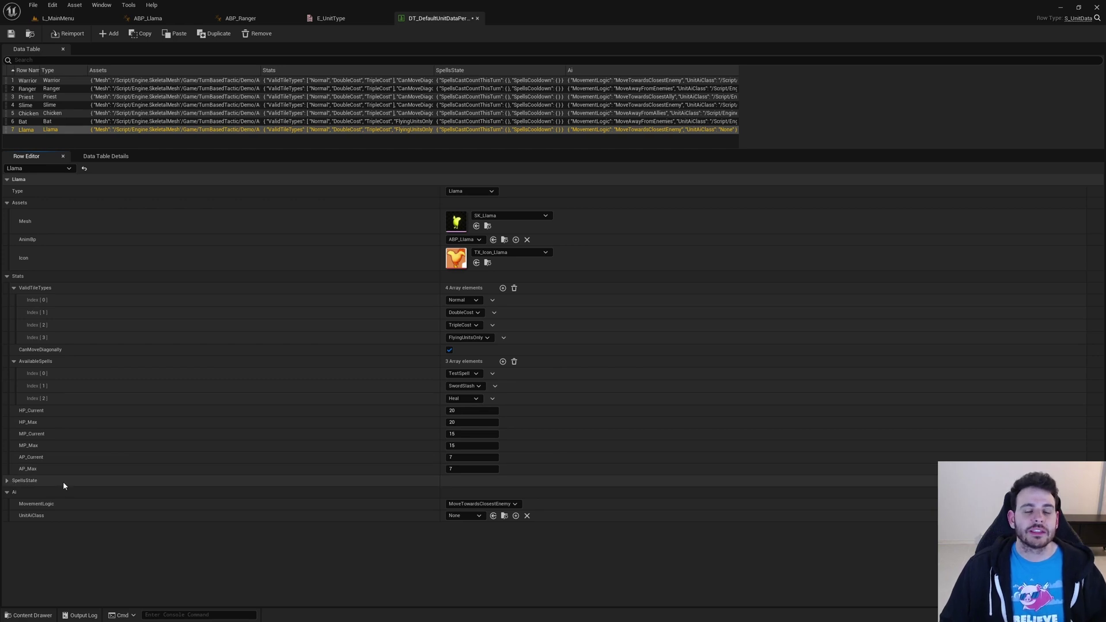
Step: Set the Llama row's MovementLogic to MoveAwayFromEnemies and its UnitAiClass to BP_UnitAi, and save the data table
{"action": "left_click", "coordinate": [7, 481]}
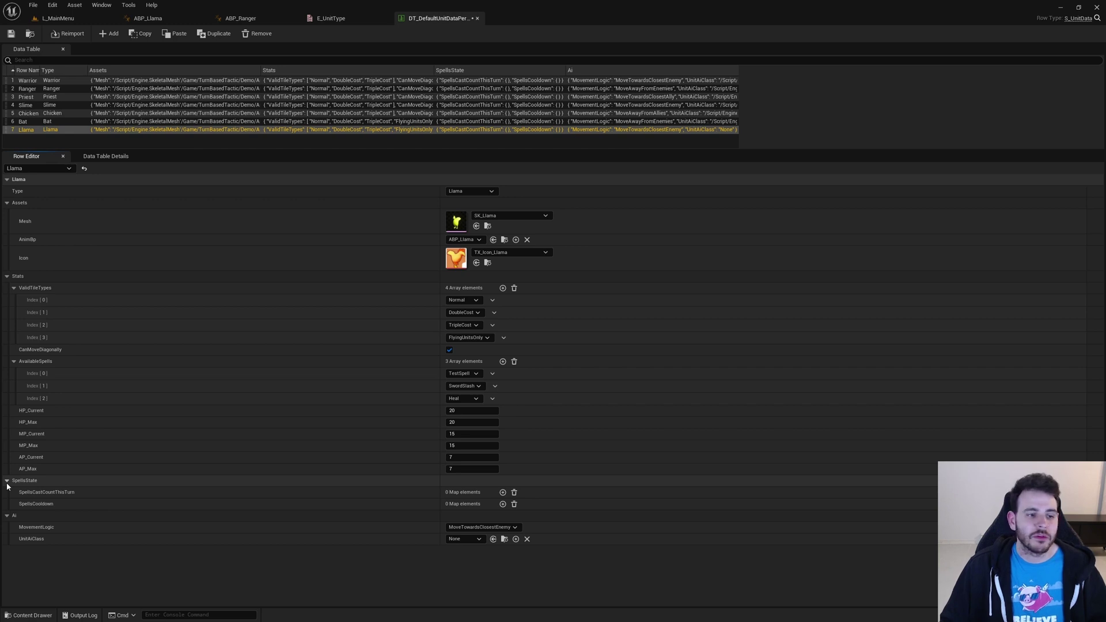
{"action": "left_click", "coordinate": [7, 481]}
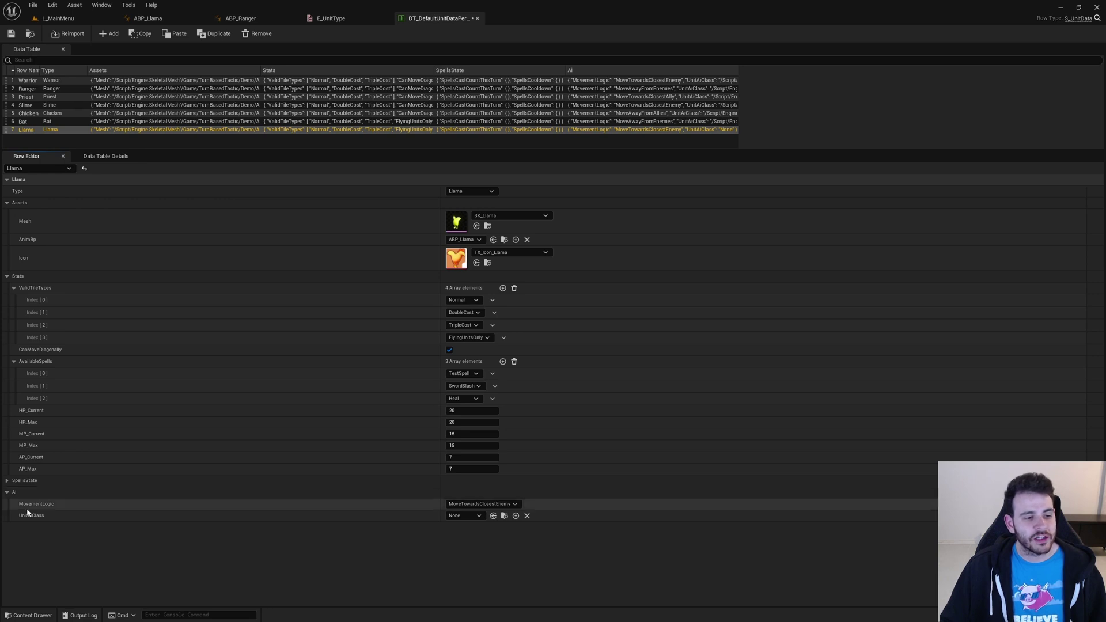
{"action": "left_click", "coordinate": [460, 504]}
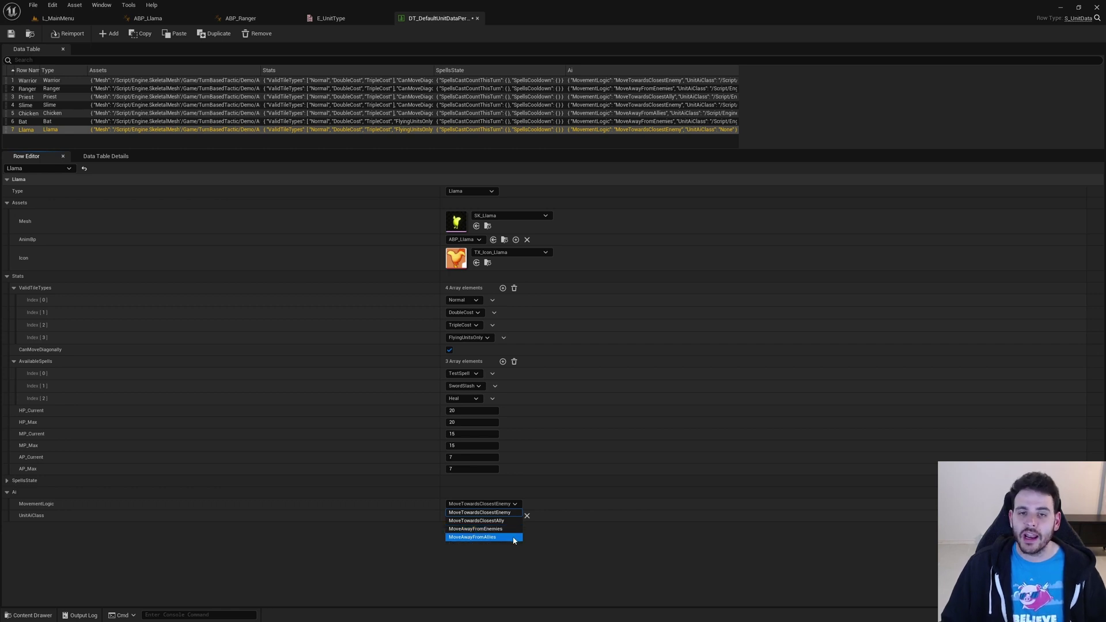
{"action": "left_click", "coordinate": [483, 529]}
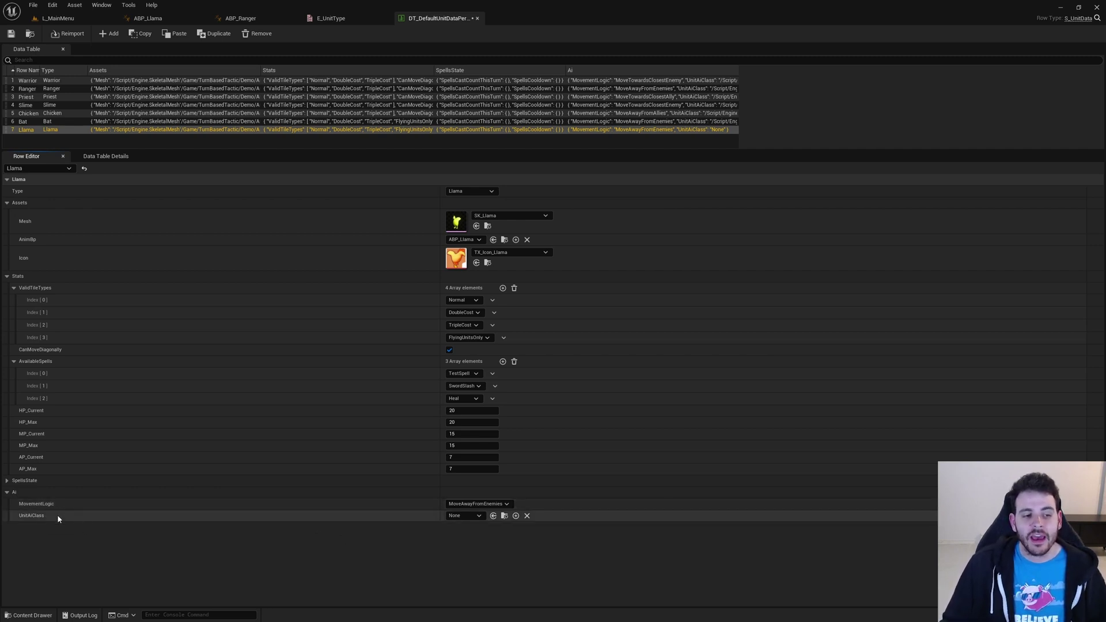
{"action": "left_click", "coordinate": [464, 516]}
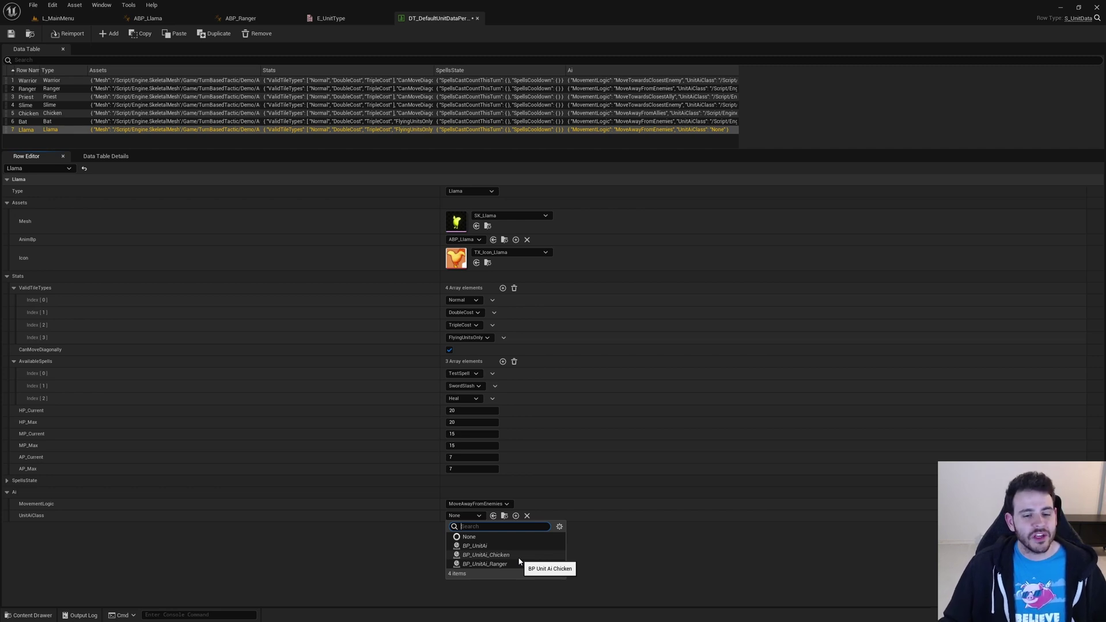
{"action": "left_click", "coordinate": [490, 549]}
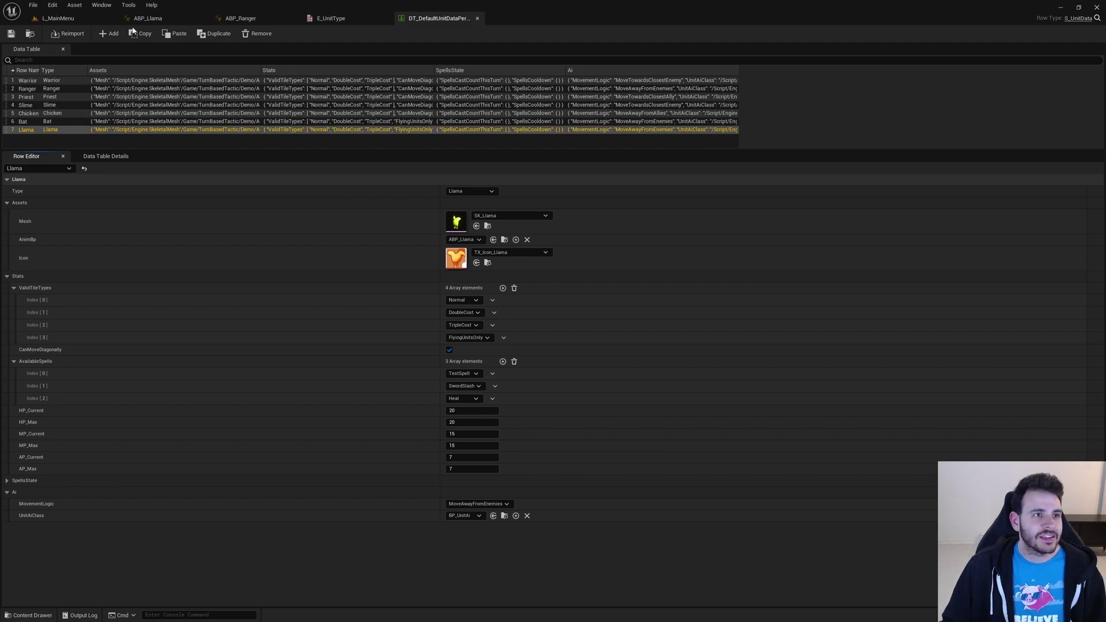
Step: Return to the L_MainMenu level, run the game and load the Debug Map
{"action": "left_click", "coordinate": [58, 18]}
{"action": "left_click", "coordinate": [191, 33]}
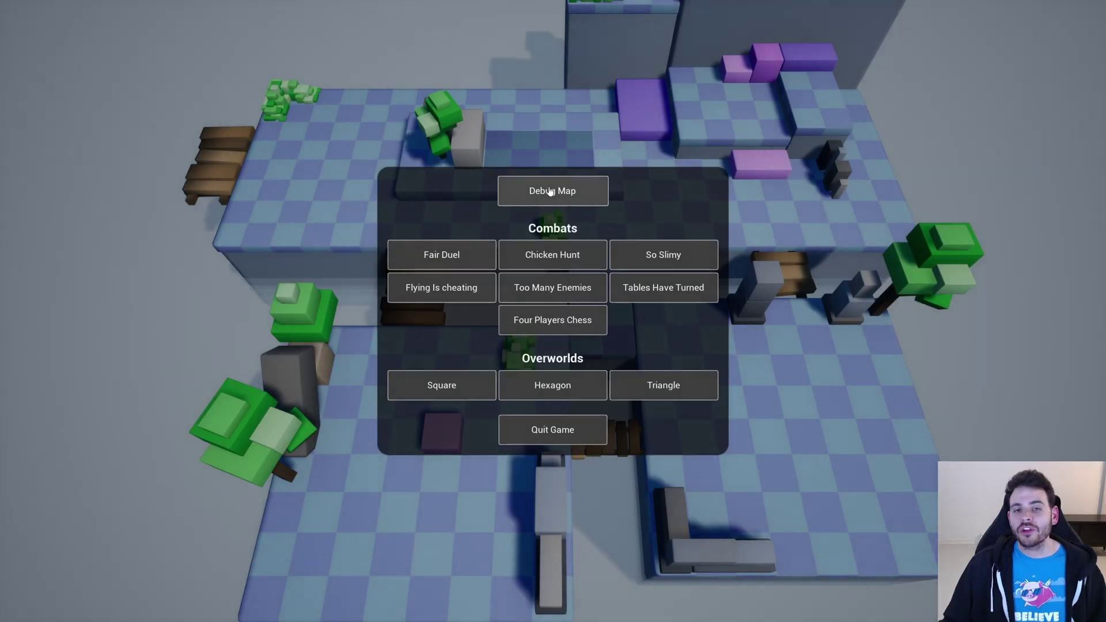
{"action": "left_click", "coordinate": [567, 196]}
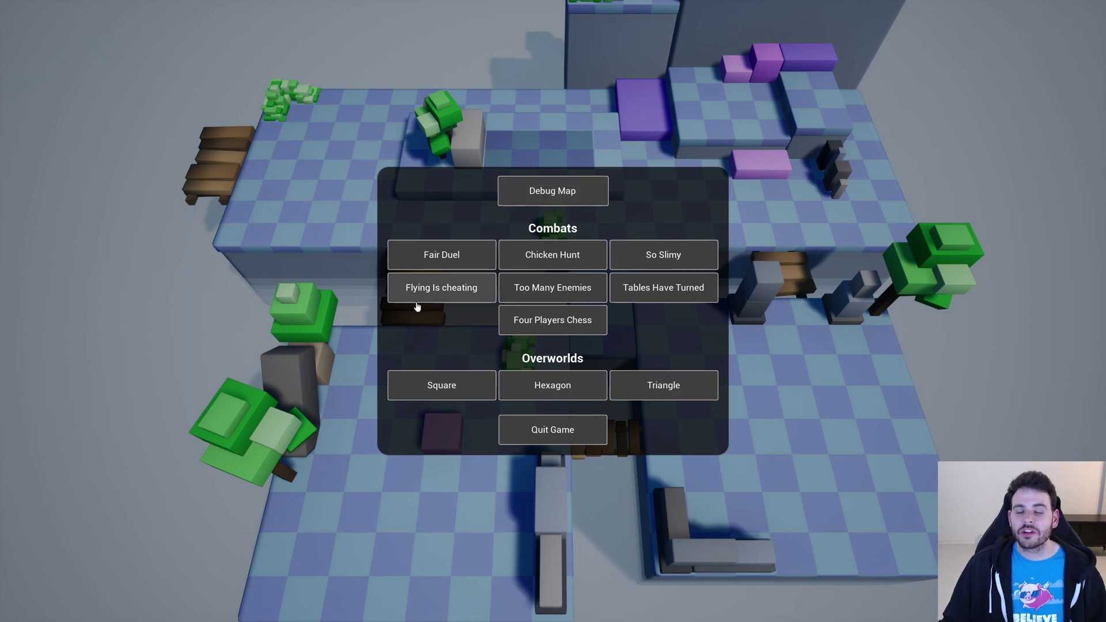
{"action": "left_click", "coordinate": [551, 197]}
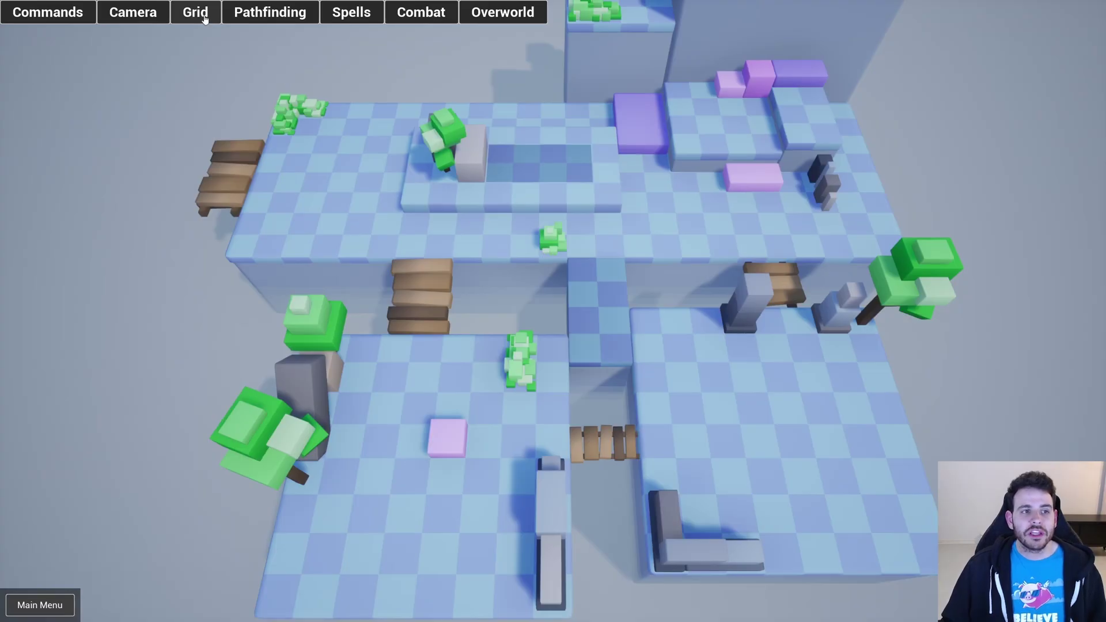
Step: Generate a Square grid over the debug map's environment
{"action": "left_click", "coordinate": [196, 12]}
{"action": "left_click", "coordinate": [86, 224]}
{"action": "left_click", "coordinate": [26, 245]}
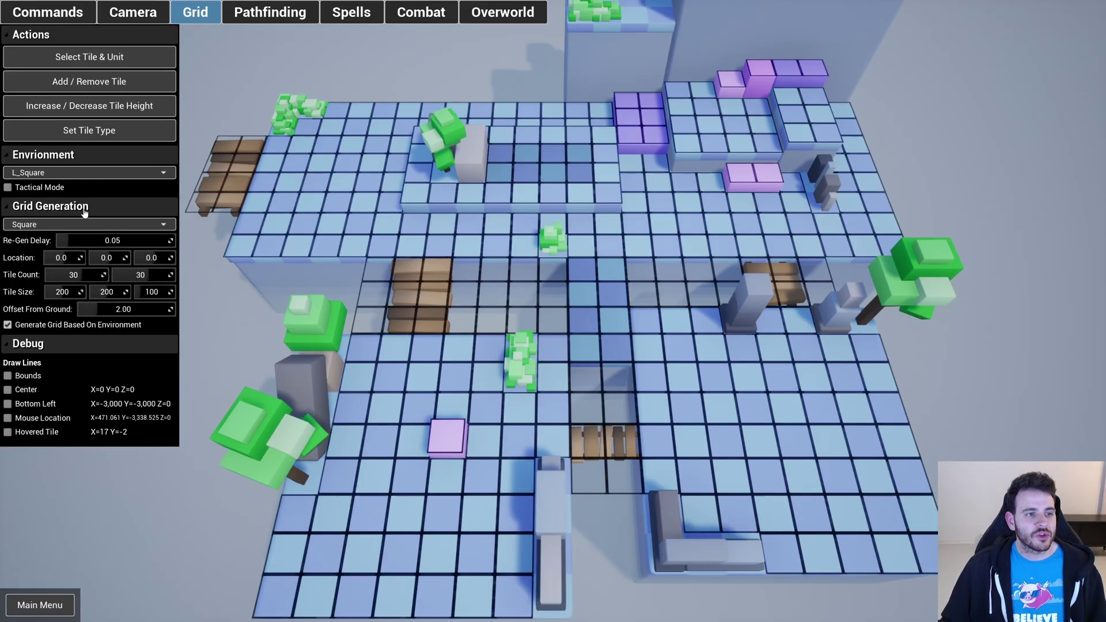
{"action": "left_click", "coordinate": [194, 14]}
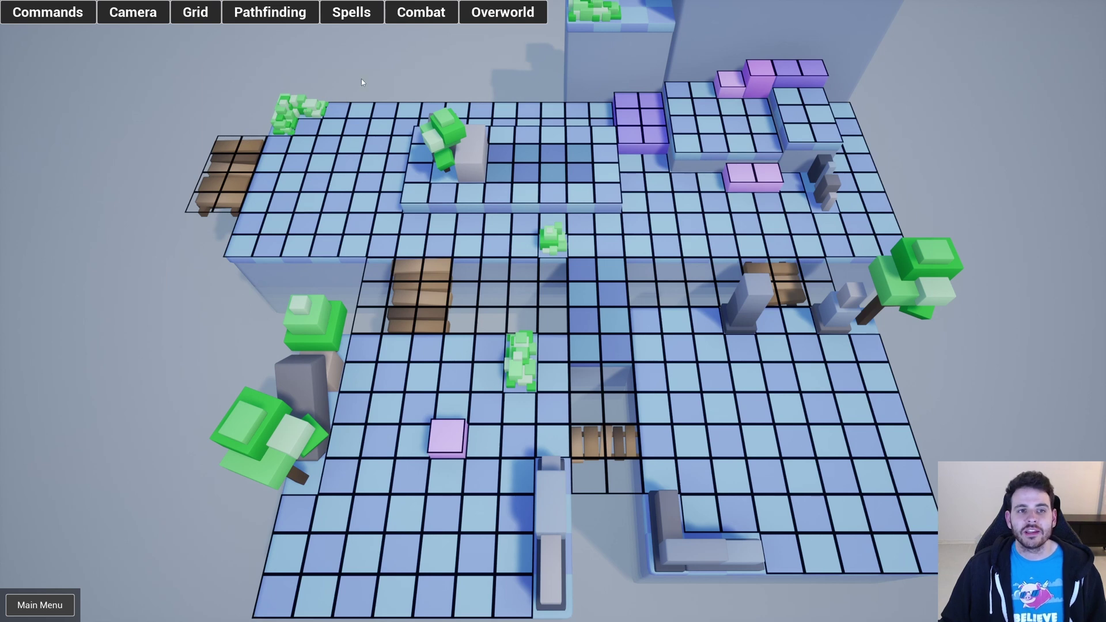
Step: Place four Llama units of team 0 on tiles across the map's rear platform
{"action": "left_click", "coordinate": [423, 13]}
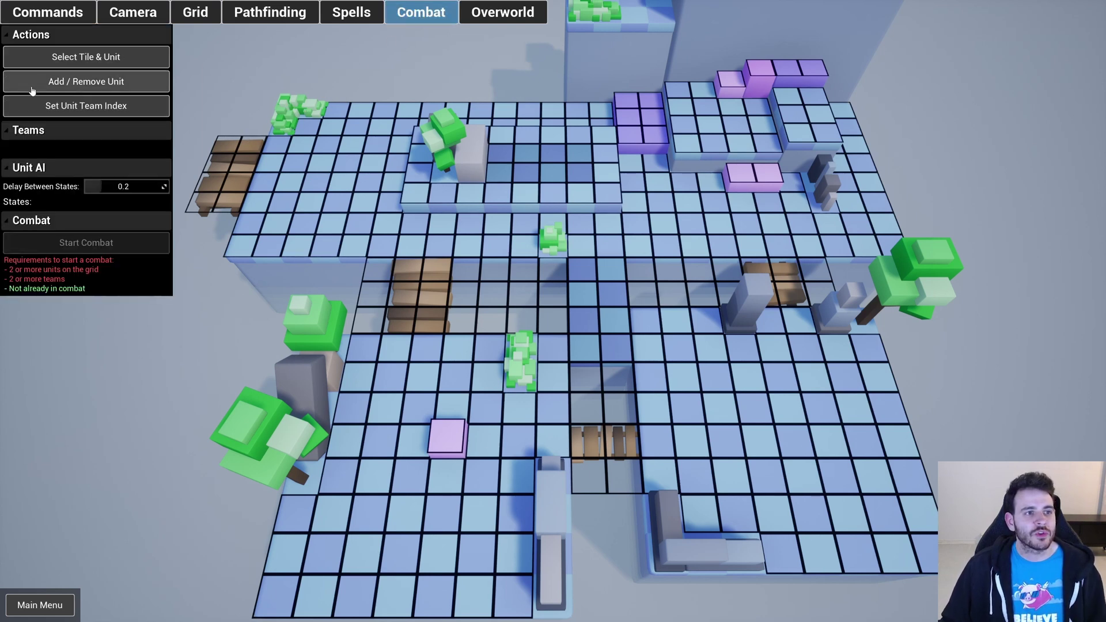
{"action": "left_click", "coordinate": [114, 86]}
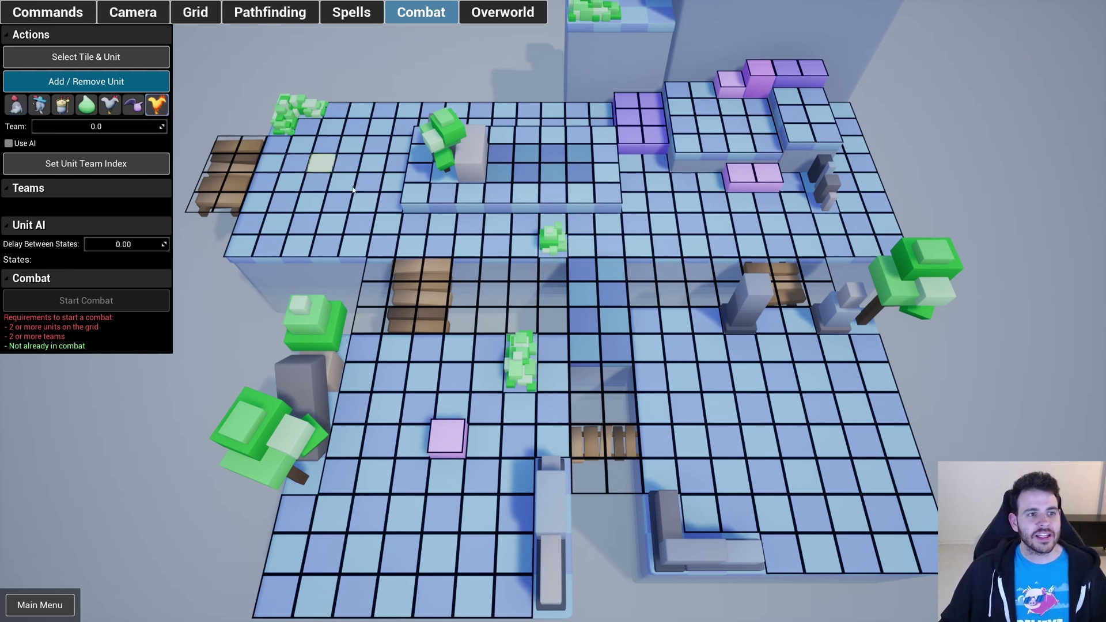
{"action": "left_click", "coordinate": [342, 178]}
{"action": "left_click", "coordinate": [495, 242]}
{"action": "left_click", "coordinate": [579, 151]}
{"action": "left_click", "coordinate": [722, 222]}
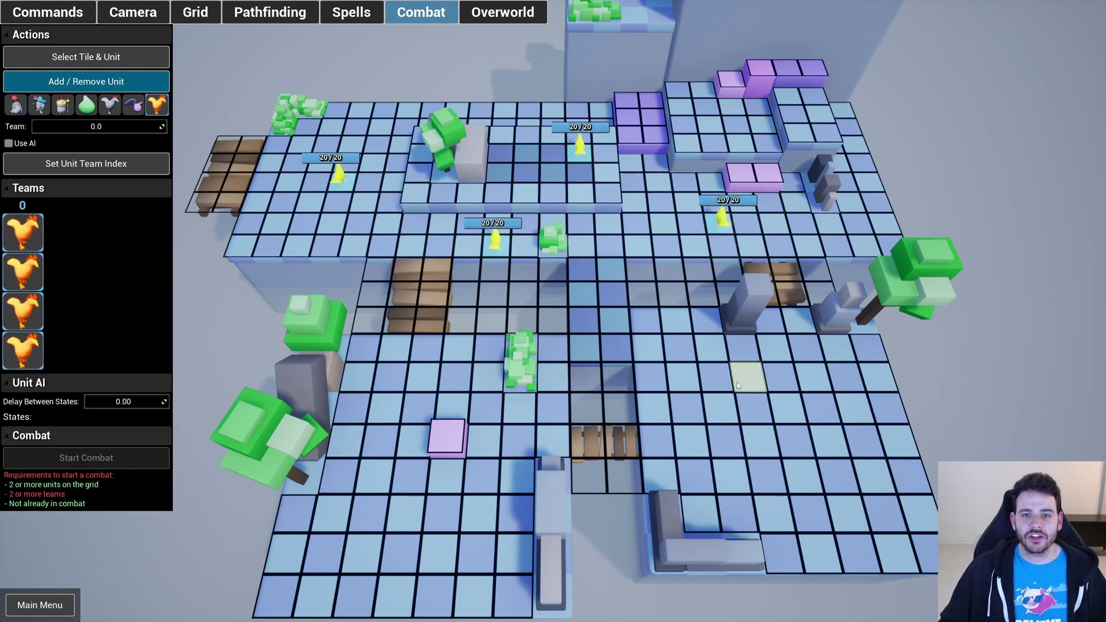
Step: Relocate the far-right Llama closer to the others and remove the Llama beside the small green bush
{"action": "left_click", "coordinate": [721, 222]}
{"action": "left_click", "coordinate": [631, 216]}
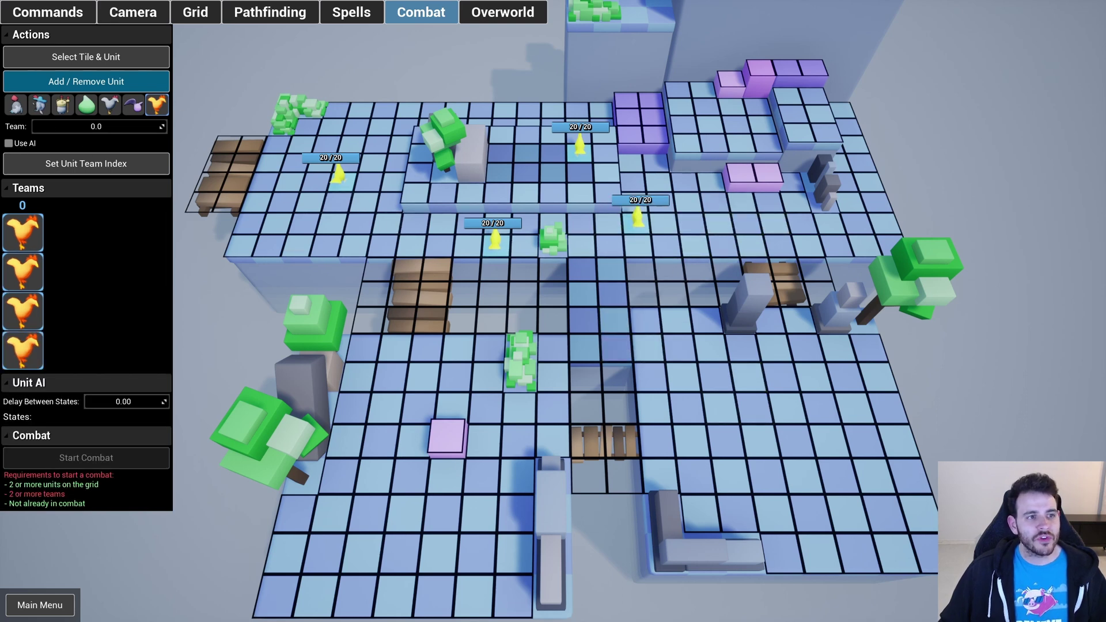
{"action": "left_click", "coordinate": [494, 241]}
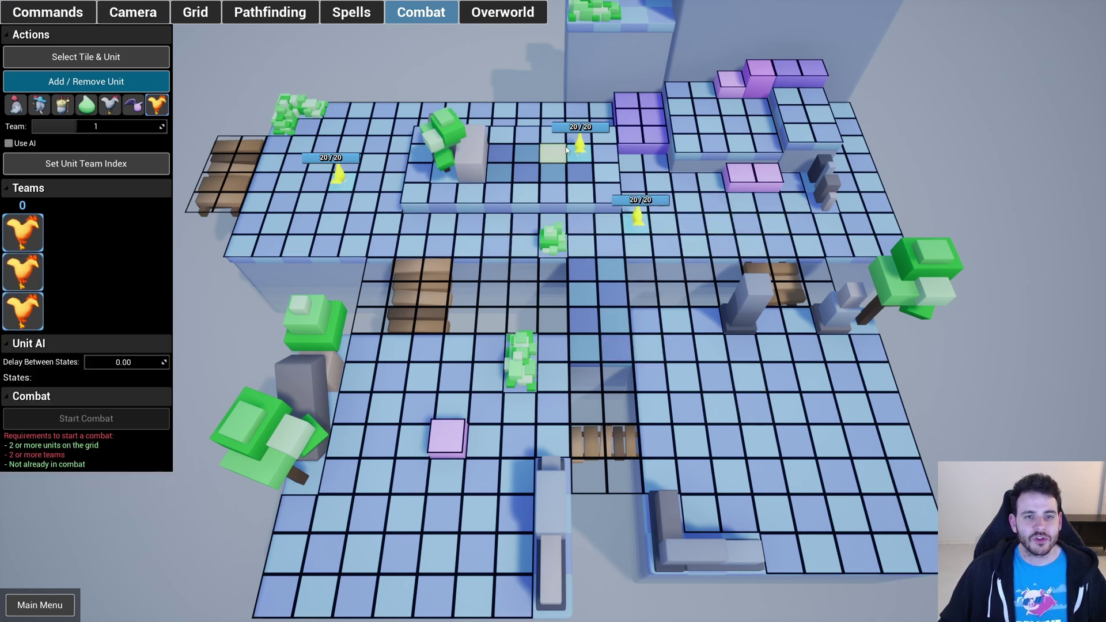
Step: Replace the two right-hand Llamas with AI-controlled Llamas of team 1 and start the combat
{"action": "left_click", "coordinate": [579, 151]}
{"action": "left_click", "coordinate": [579, 151]}
{"action": "left_click", "coordinate": [636, 220]}
{"action": "left_click", "coordinate": [636, 219]}
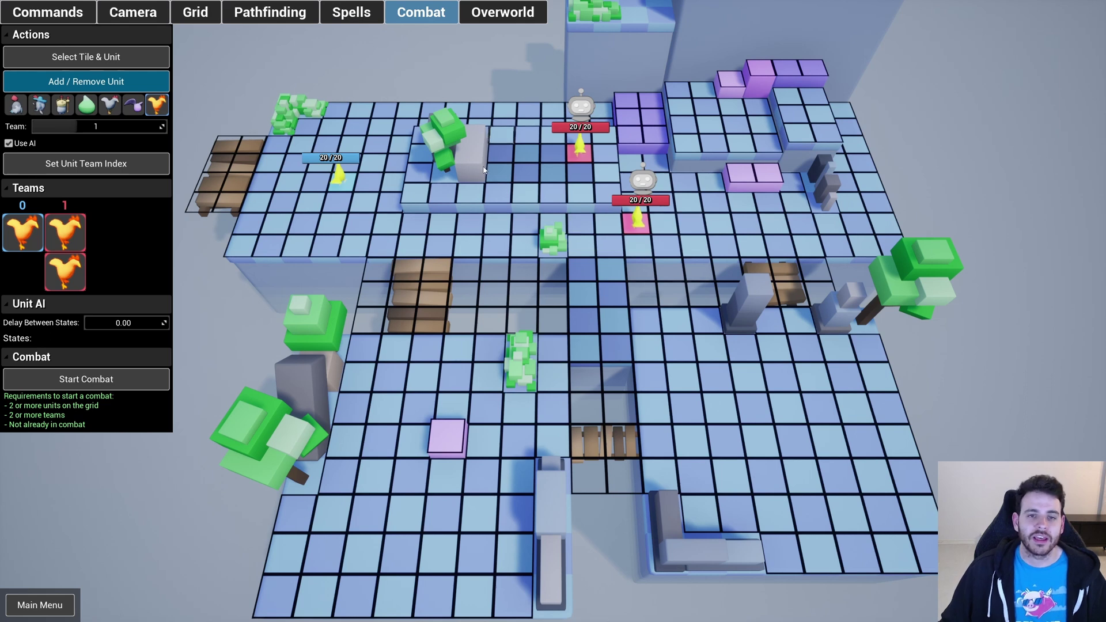
{"action": "left_click", "coordinate": [166, 379]}
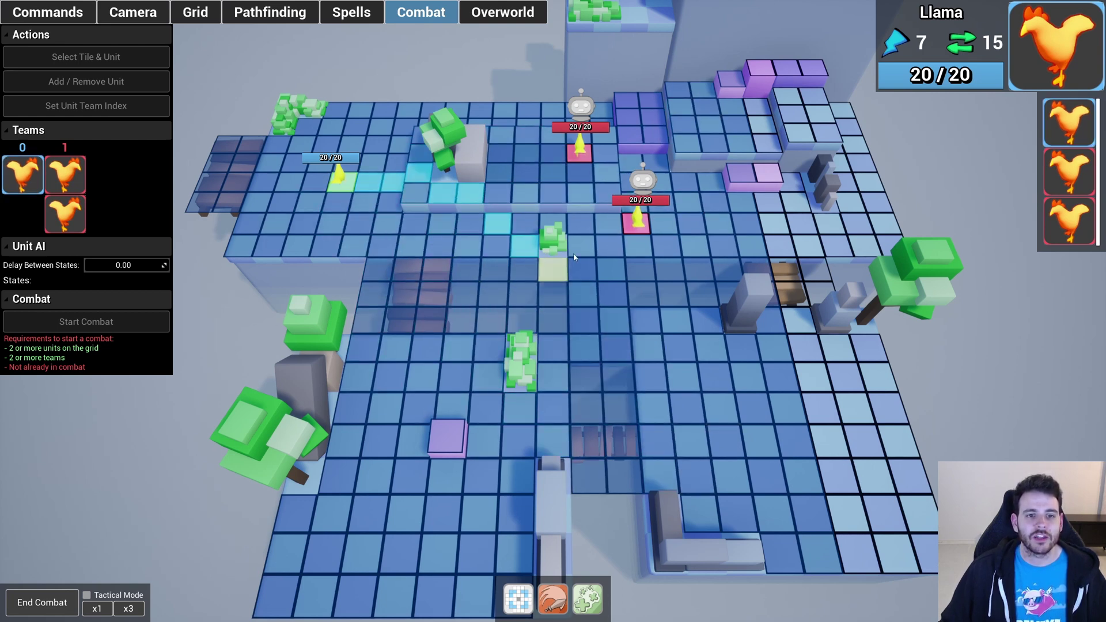
Step: Move the team 0 Llama beside the small green bush and defeat the nearer enemy Llama with repeated casts of the area spell
{"action": "left_click", "coordinate": [463, 237]}
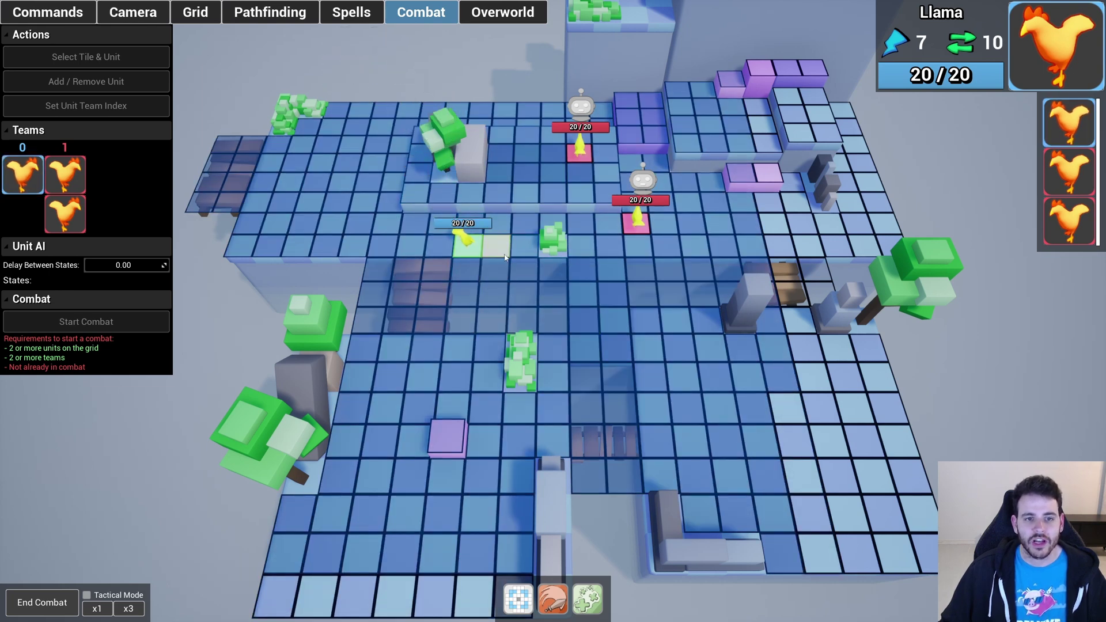
{"action": "left_click", "coordinate": [505, 258]}
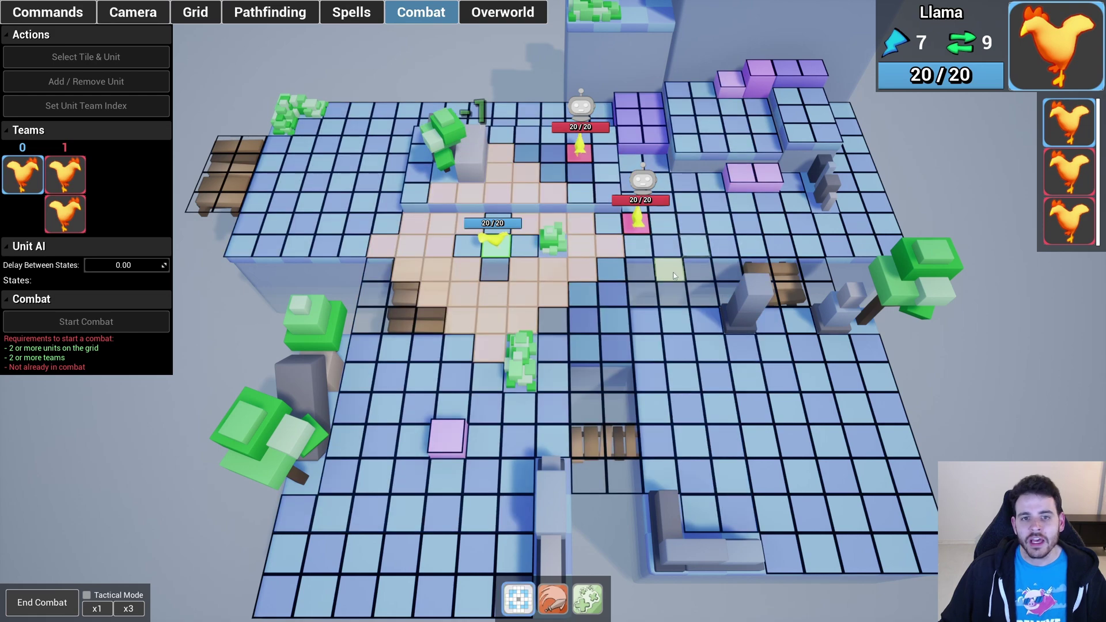
{"action": "left_click", "coordinate": [612, 243]}
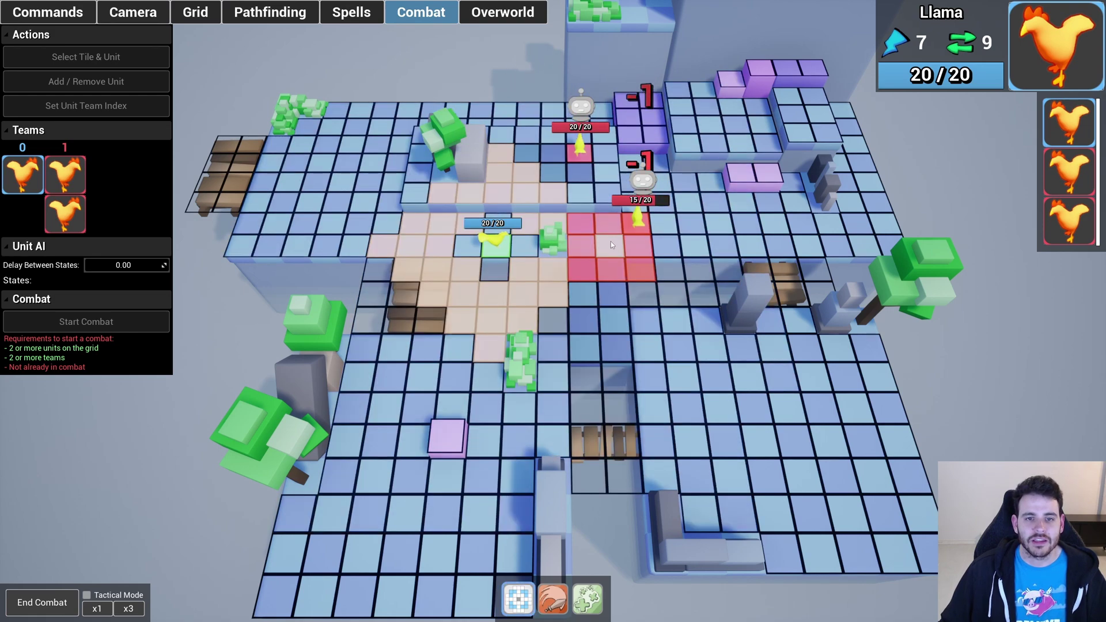
{"action": "left_click", "coordinate": [612, 245]}
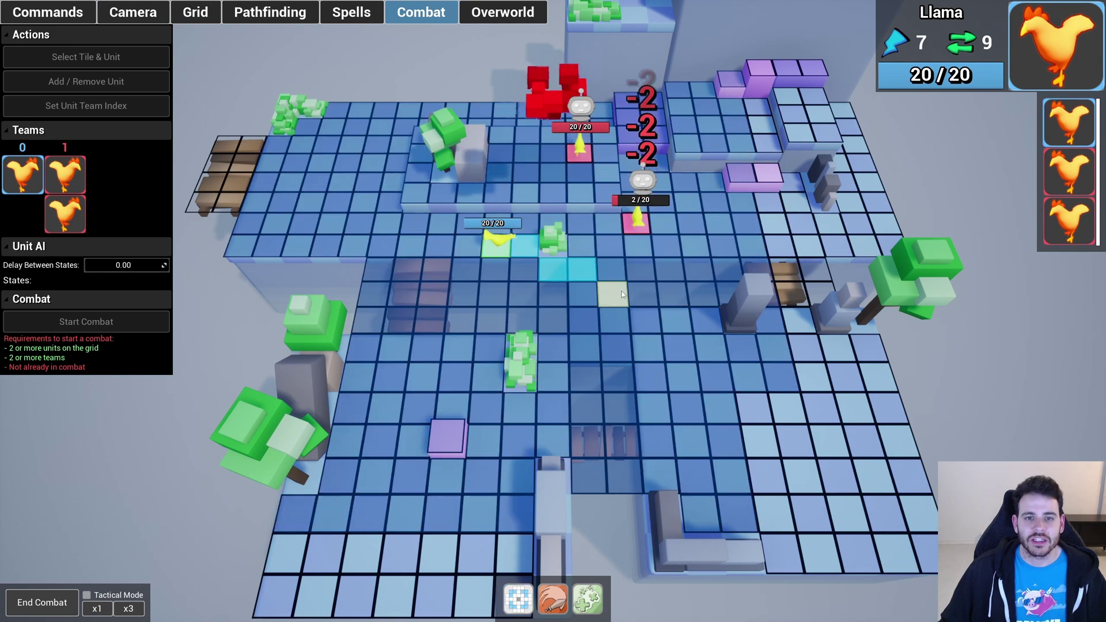
{"action": "left_click", "coordinate": [609, 242]}
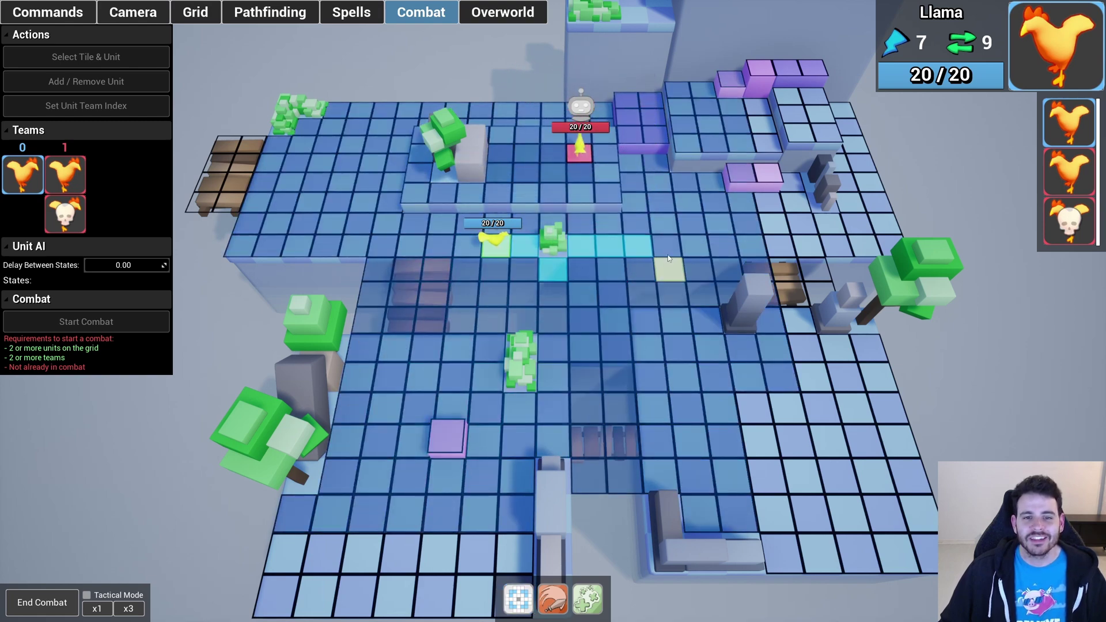
Step: Cast the orange melee spell on a tile next to the Llama and the green healing spell twice on the Llama itself
{"action": "left_click", "coordinate": [568, 601]}
{"action": "left_click", "coordinate": [463, 254]}
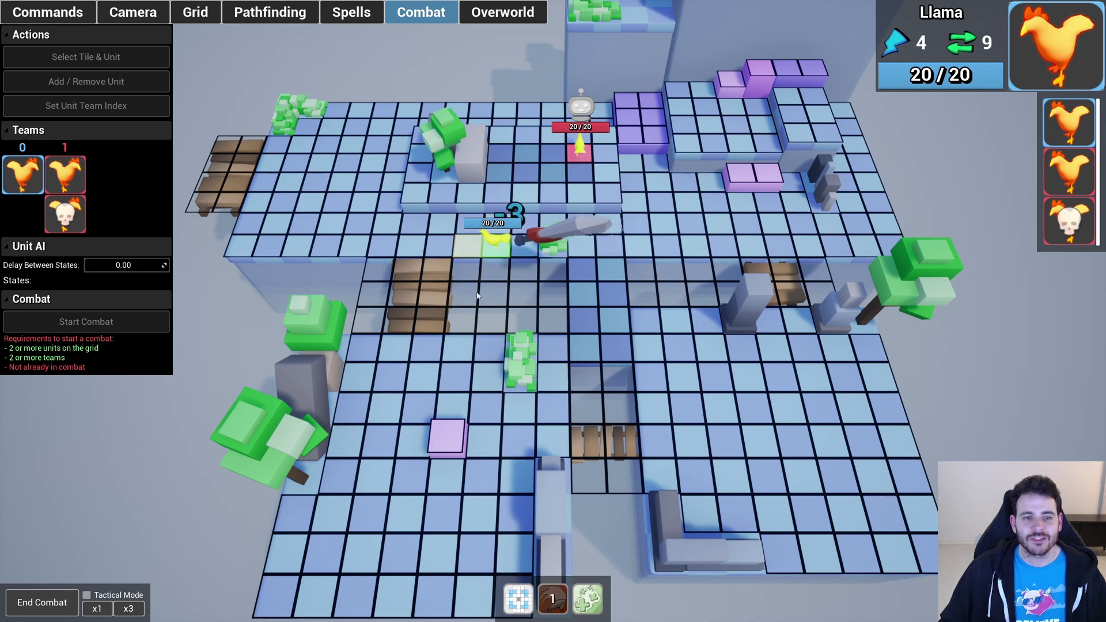
{"action": "left_click", "coordinate": [593, 599]}
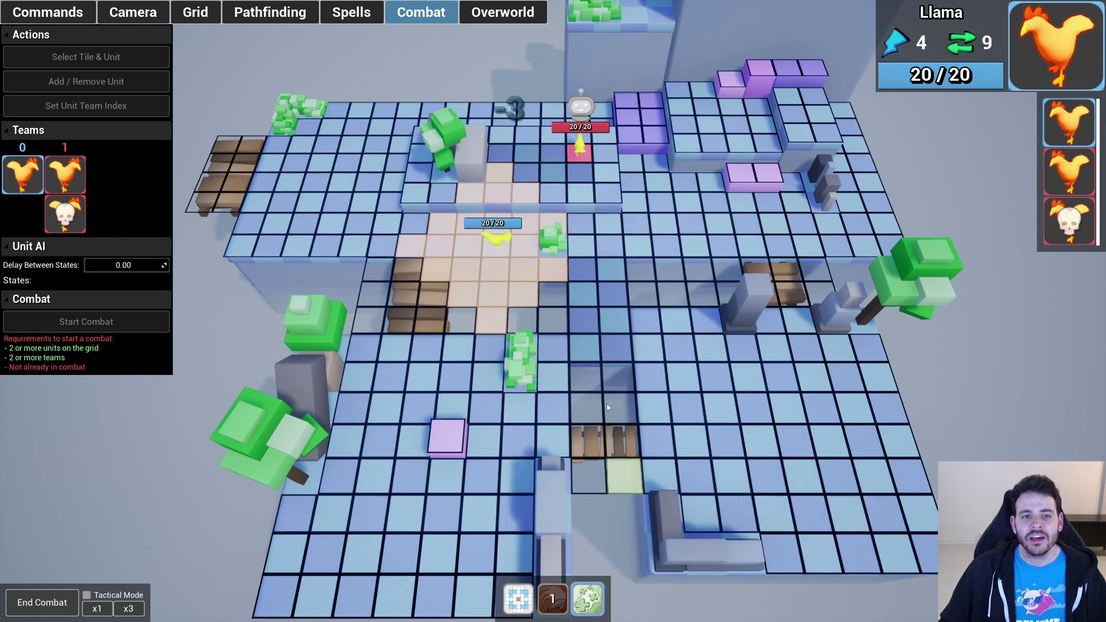
{"action": "left_click", "coordinate": [497, 242]}
{"action": "left_click", "coordinate": [587, 599]}
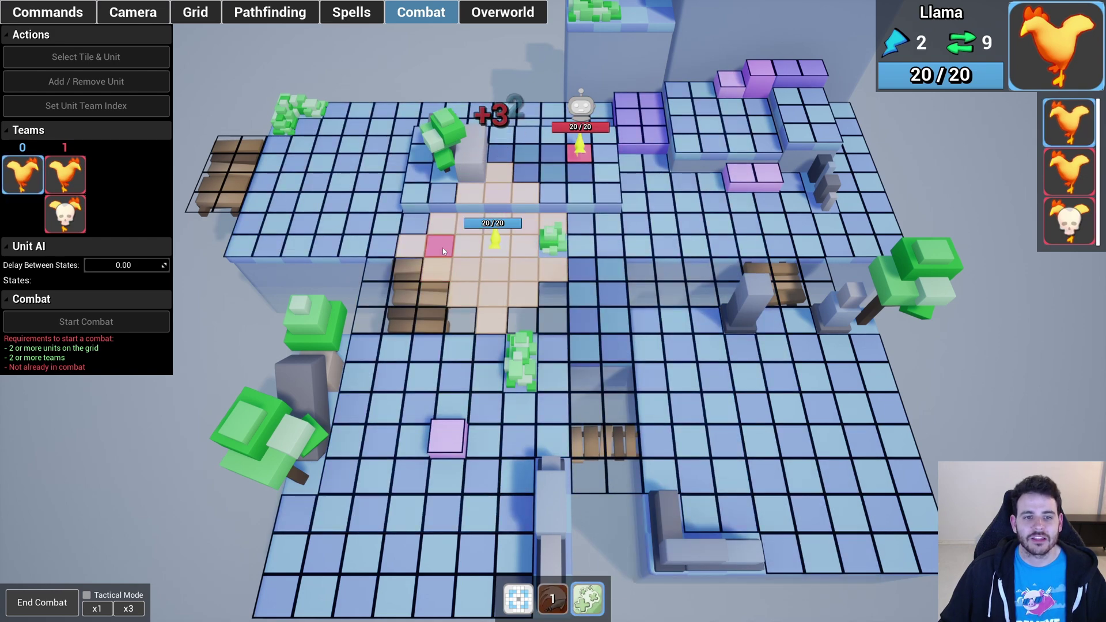
{"action": "left_click", "coordinate": [496, 244]}
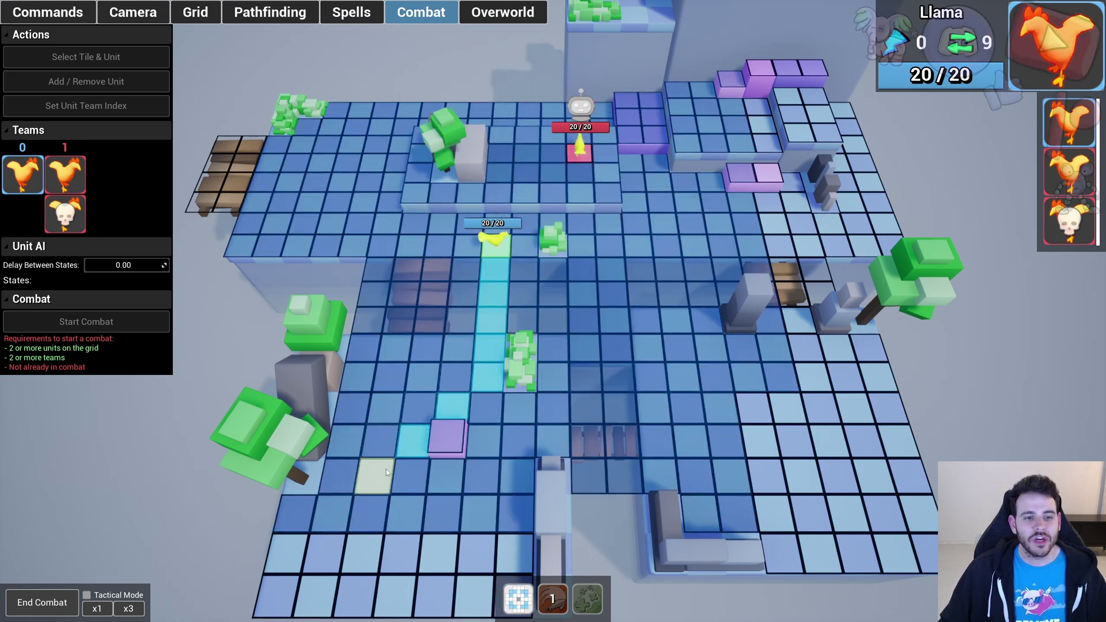
Step: Move the Llama to the map's front-left area and play the combat out at x3 speed until ending it
{"action": "left_click", "coordinate": [378, 516]}
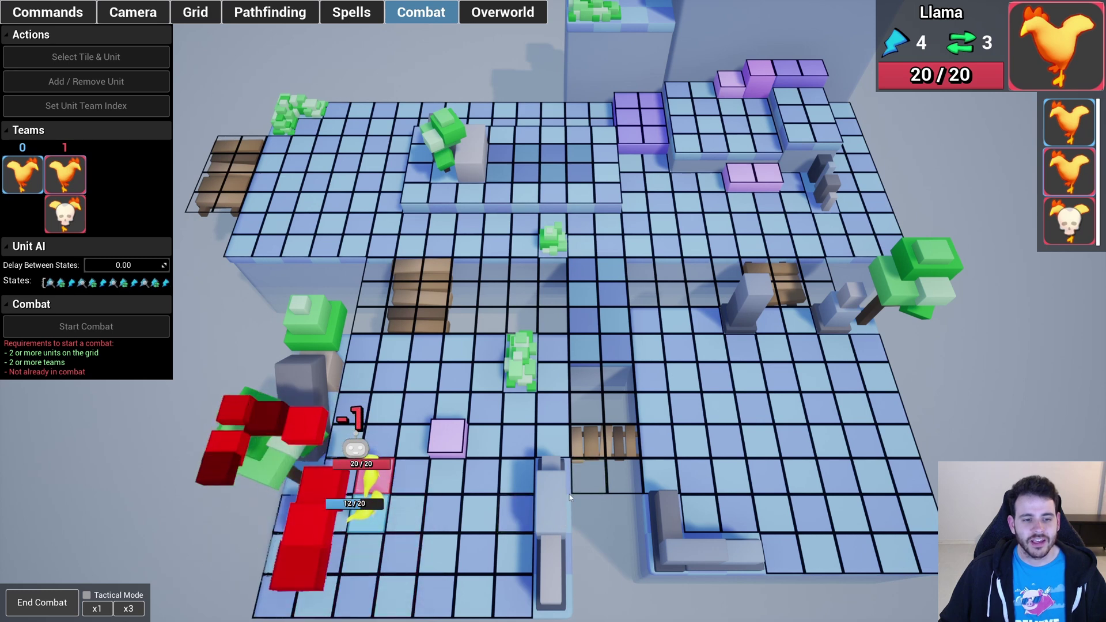
{"action": "left_click", "coordinate": [127, 609]}
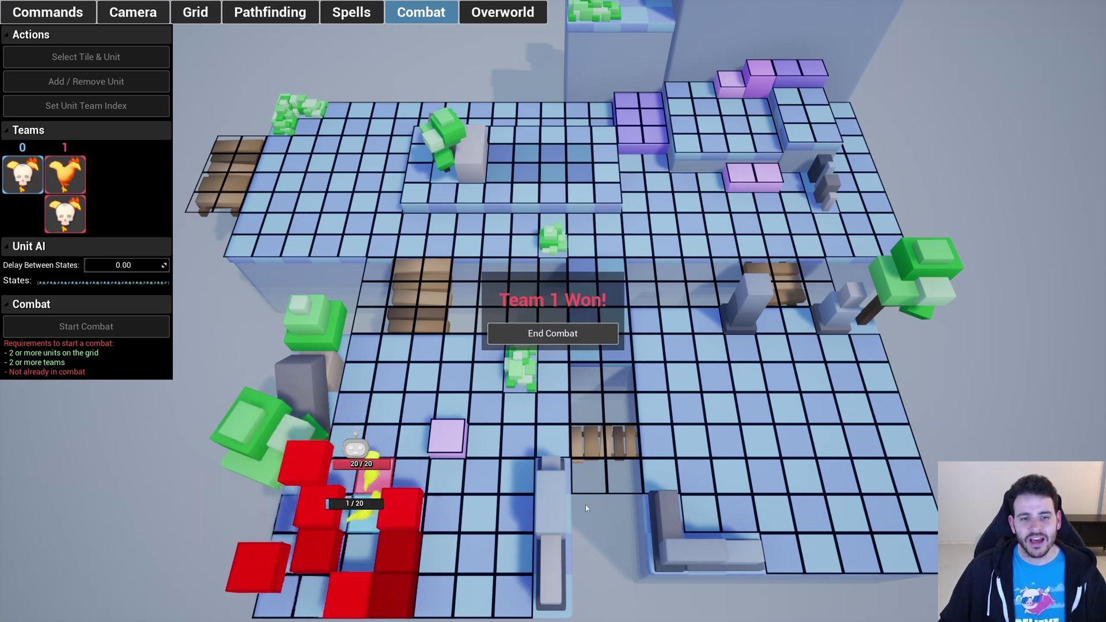
{"action": "left_click", "coordinate": [525, 334]}
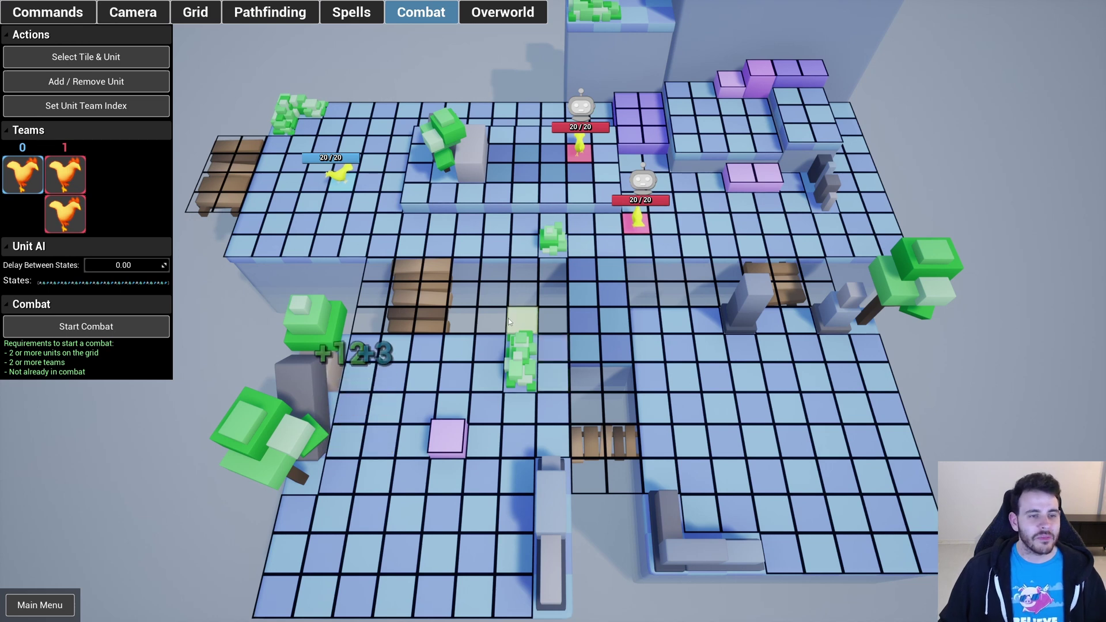